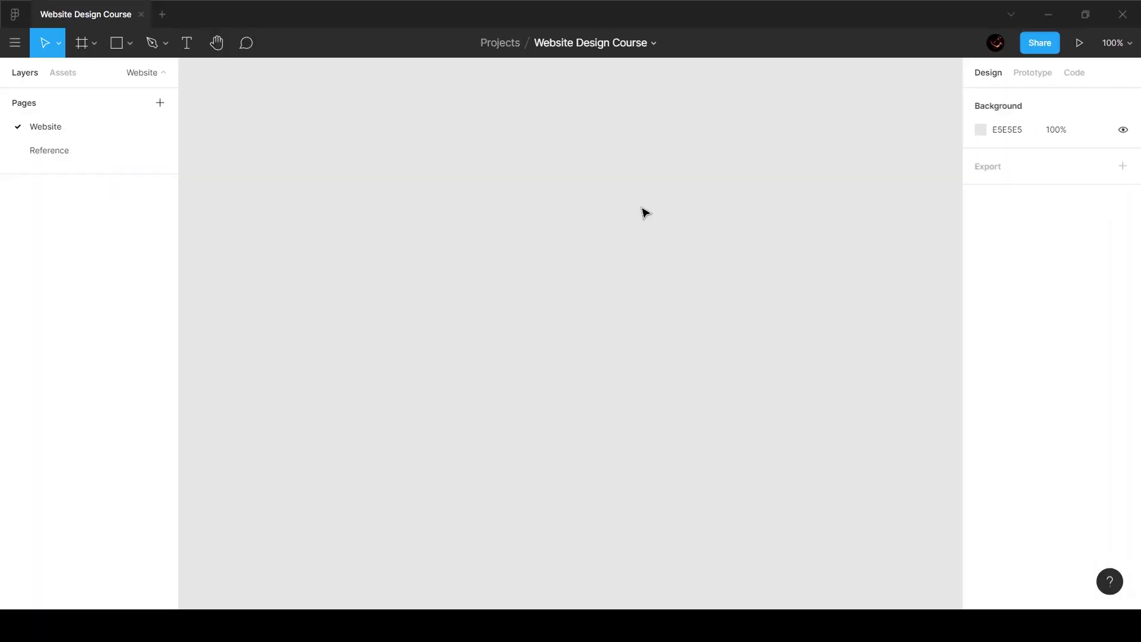
- Create a 1440×1024 Desktop preset frame on the Website page
left_click(78, 156)
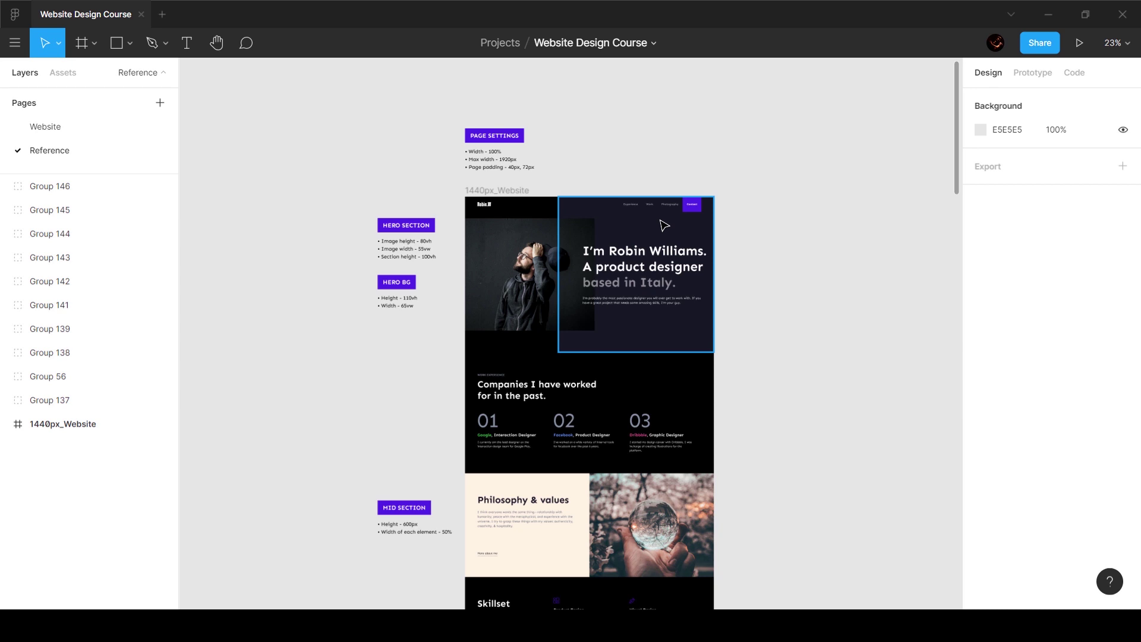
left_click(62, 130)
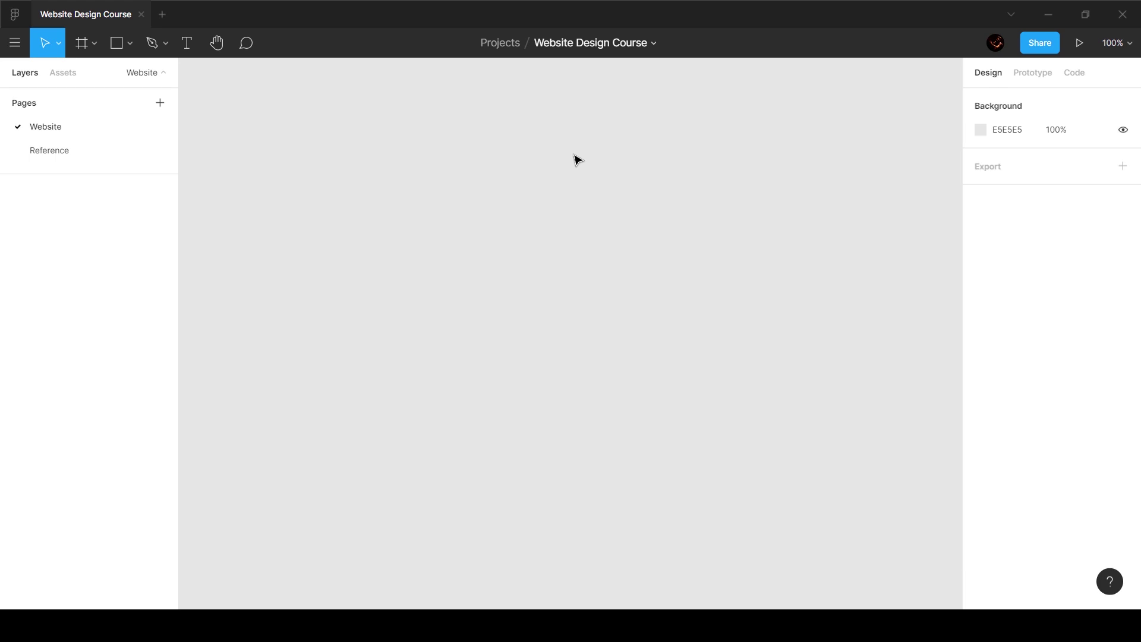
left_click(82, 47)
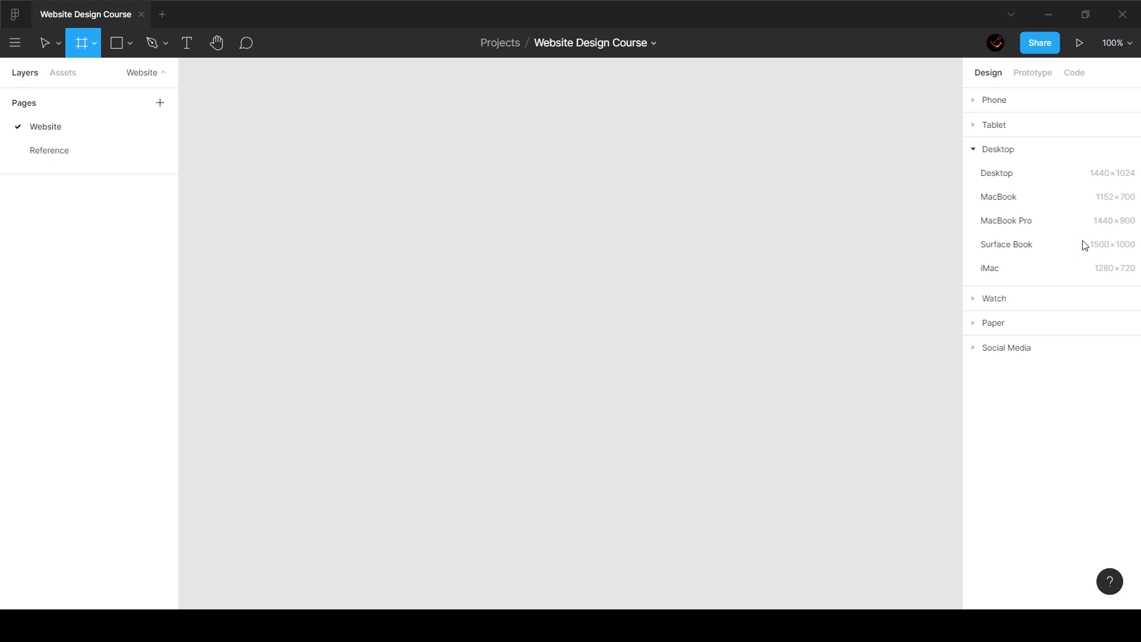
left_click(1012, 181)
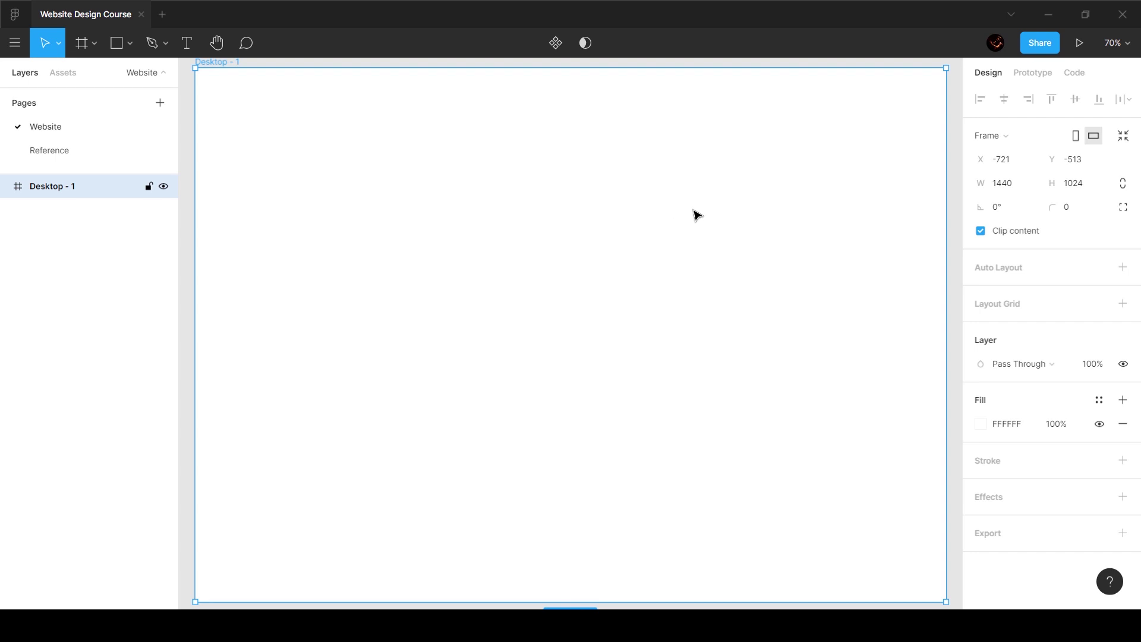
scroll(692, 211, "down", 3)
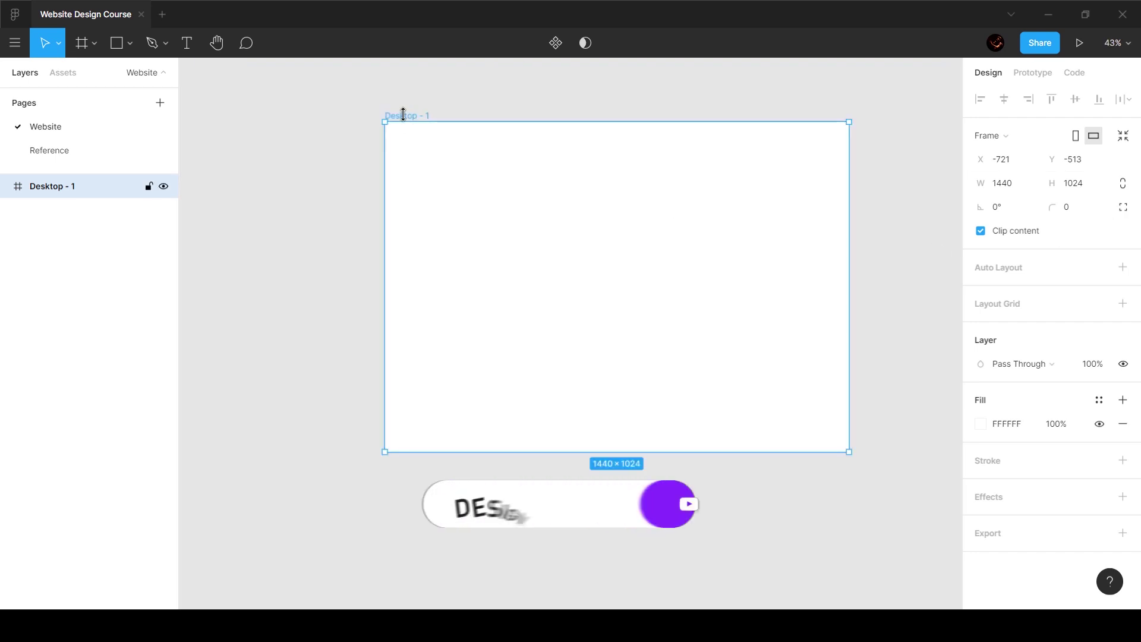
- Rename the desktop frame as Website_1440
key("ctrl+r")
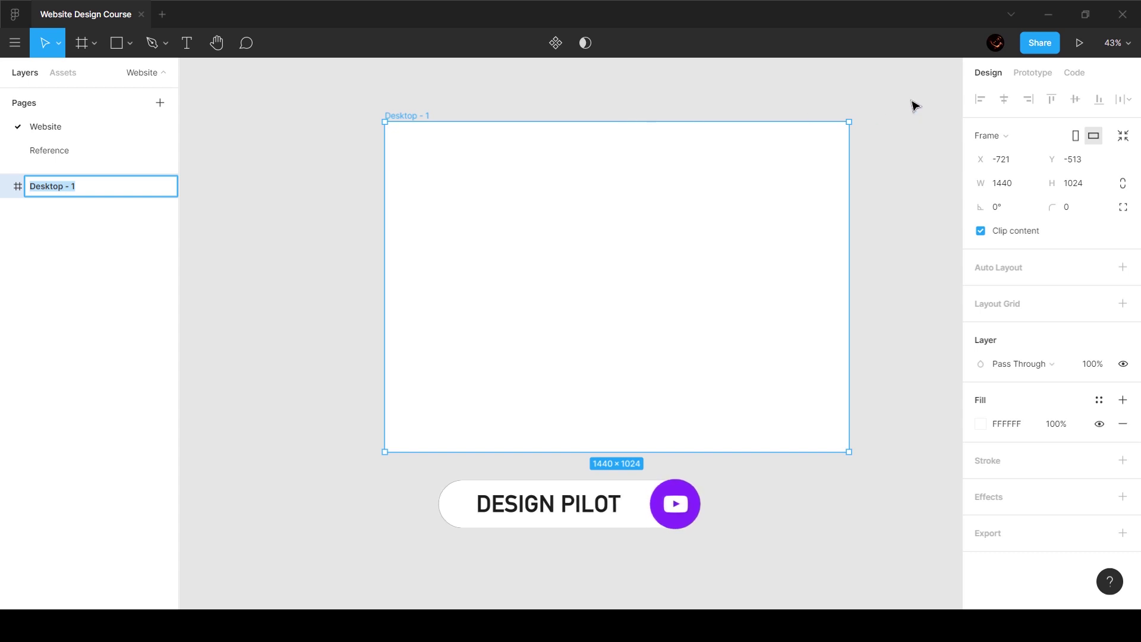
type("1440")
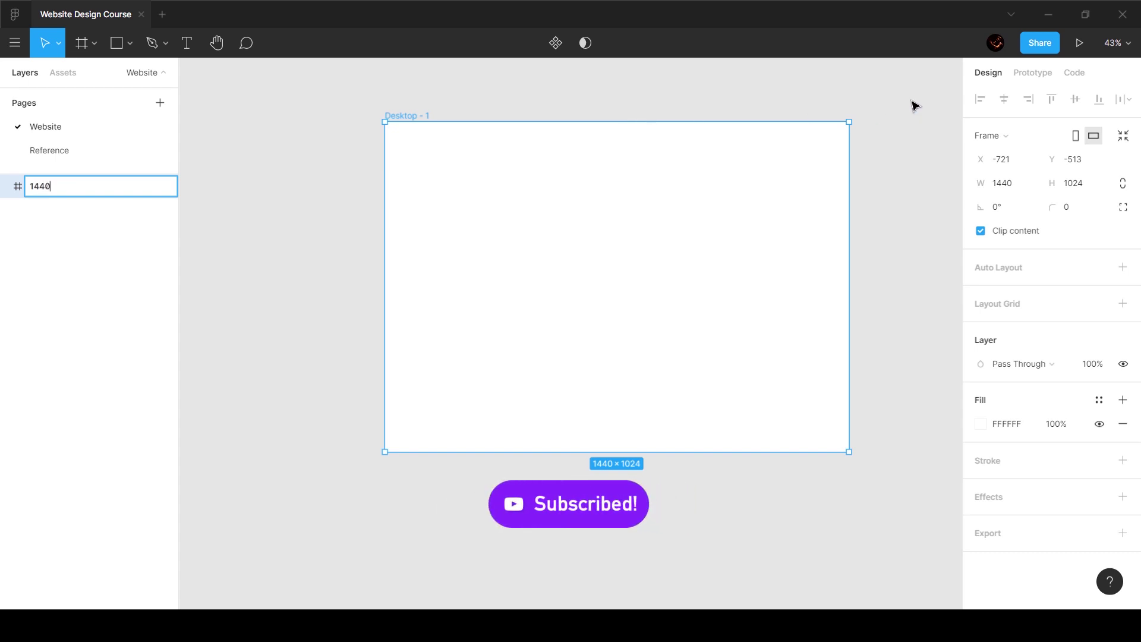
key("BackSpace")
key("BackSpace")
key("BackSpace")
key("BackSpace")
type("Wbsite")
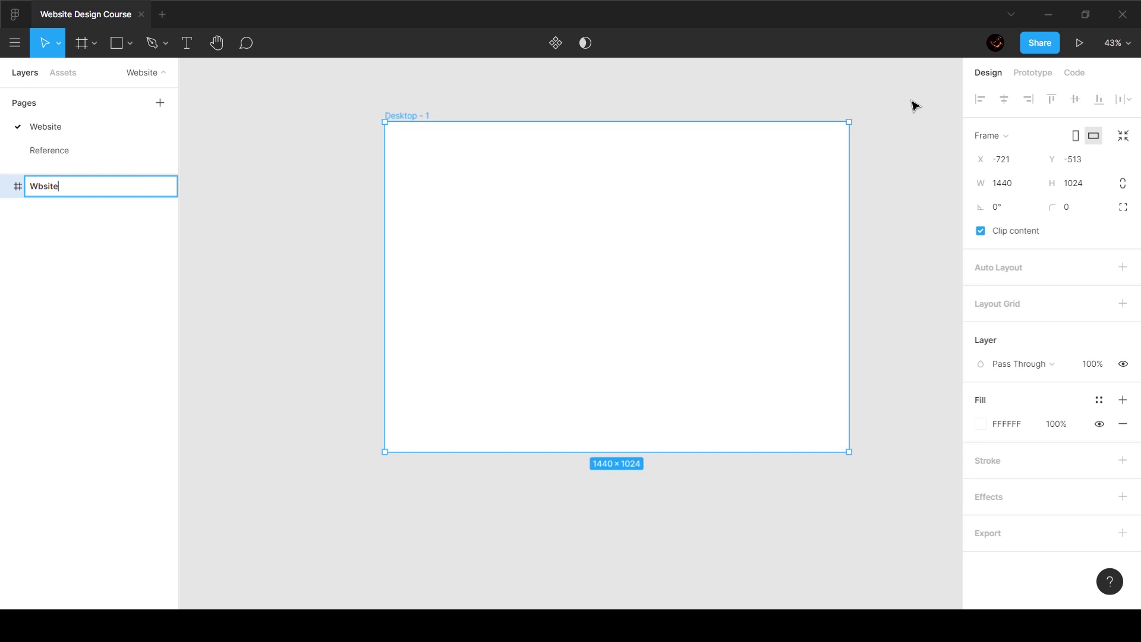
key("BackSpace")
key("BackSpace")
key("BackSpace")
key("BackSpace")
type("ebsite_1440")
key("Return")
left_click(885, 126)
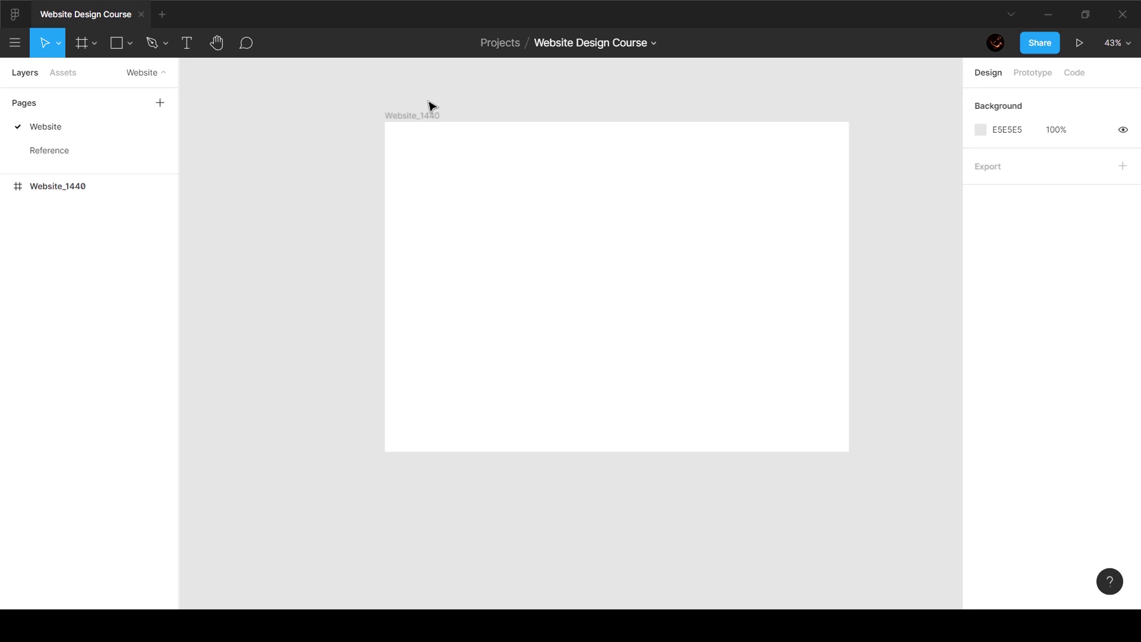
- Check the header design on the Reference page, and fill the Website_1440 frame with black (000000)
left_click(92, 154)
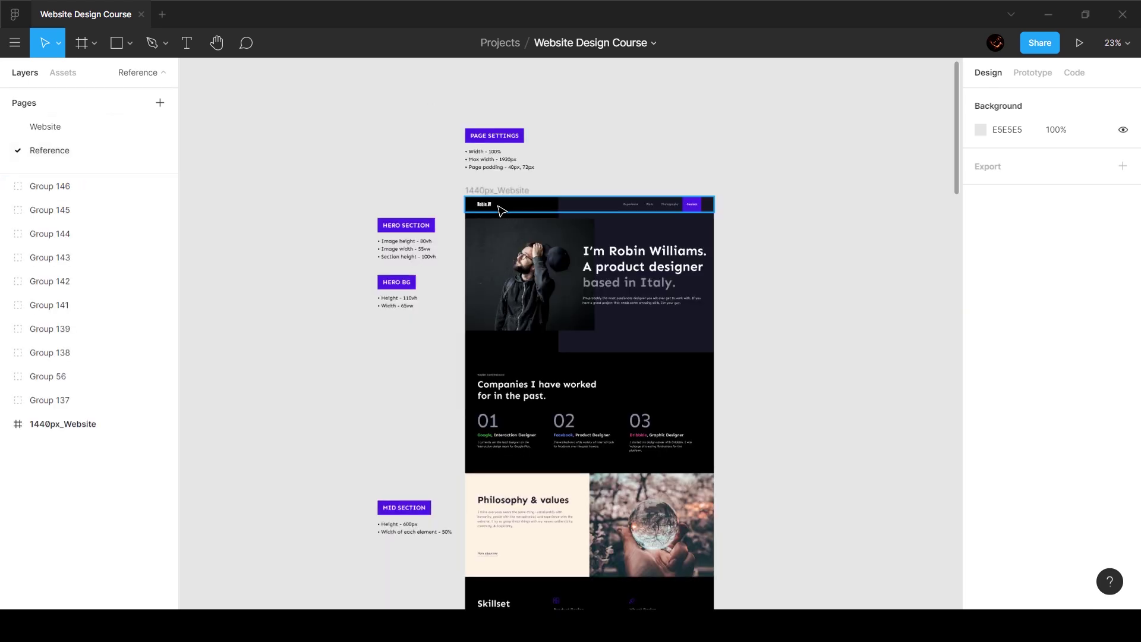
scroll(613, 220, "up", 5)
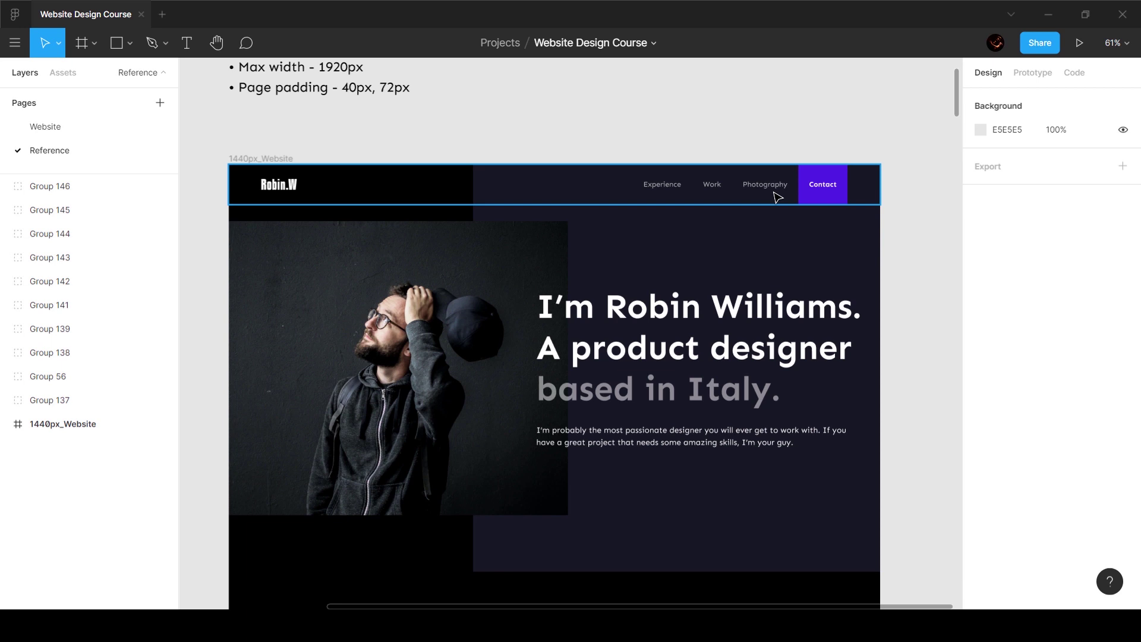
left_click(41, 129)
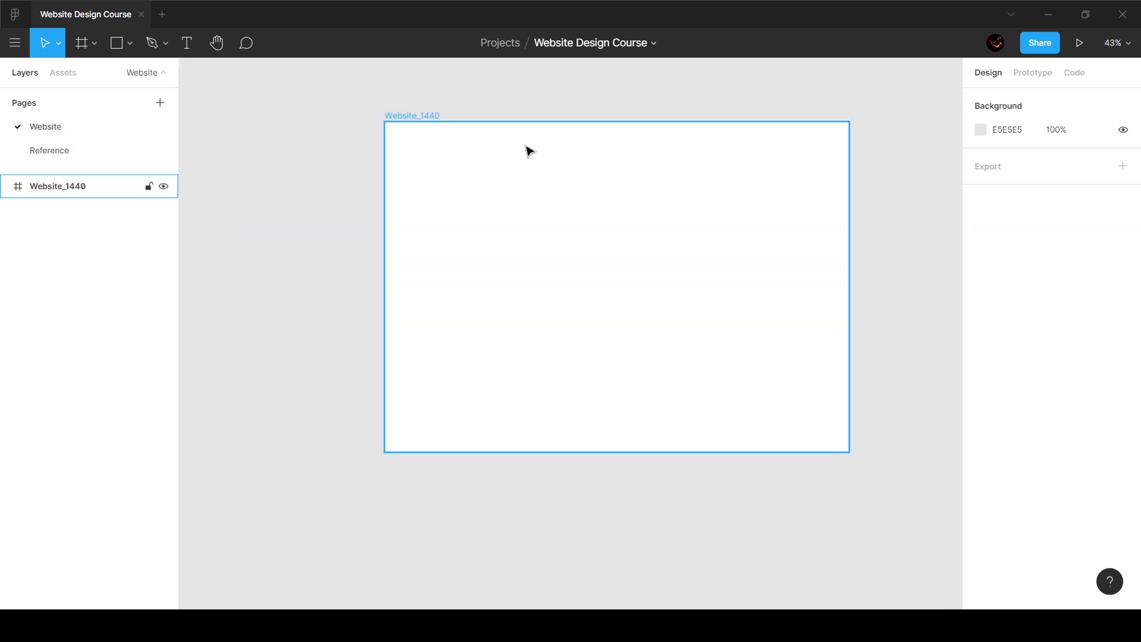
left_click(424, 118)
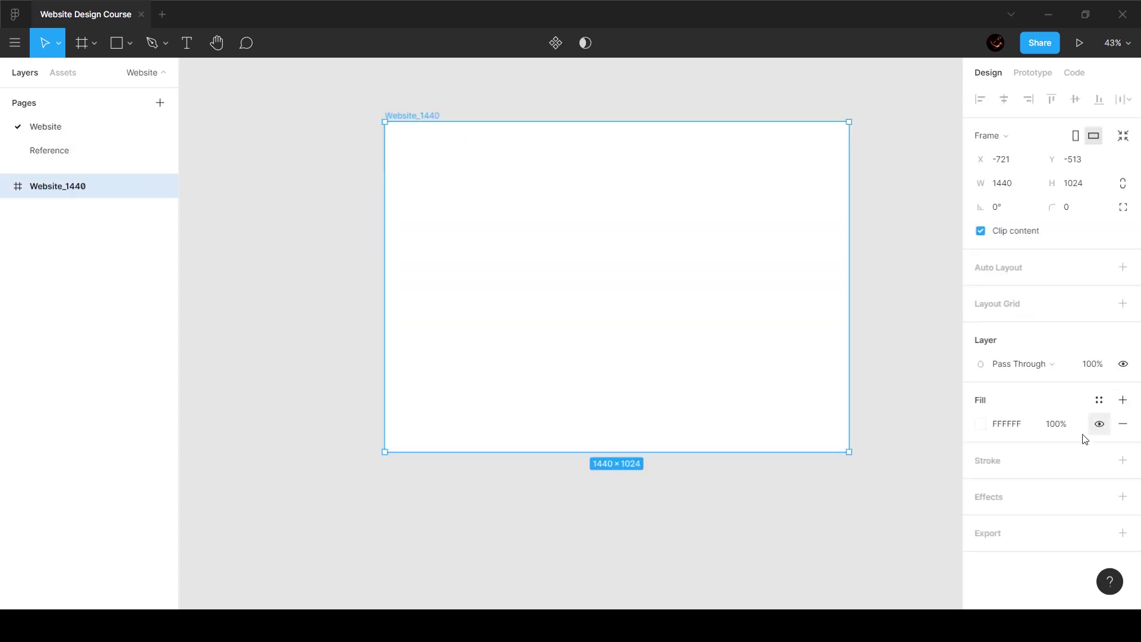
left_click(980, 425)
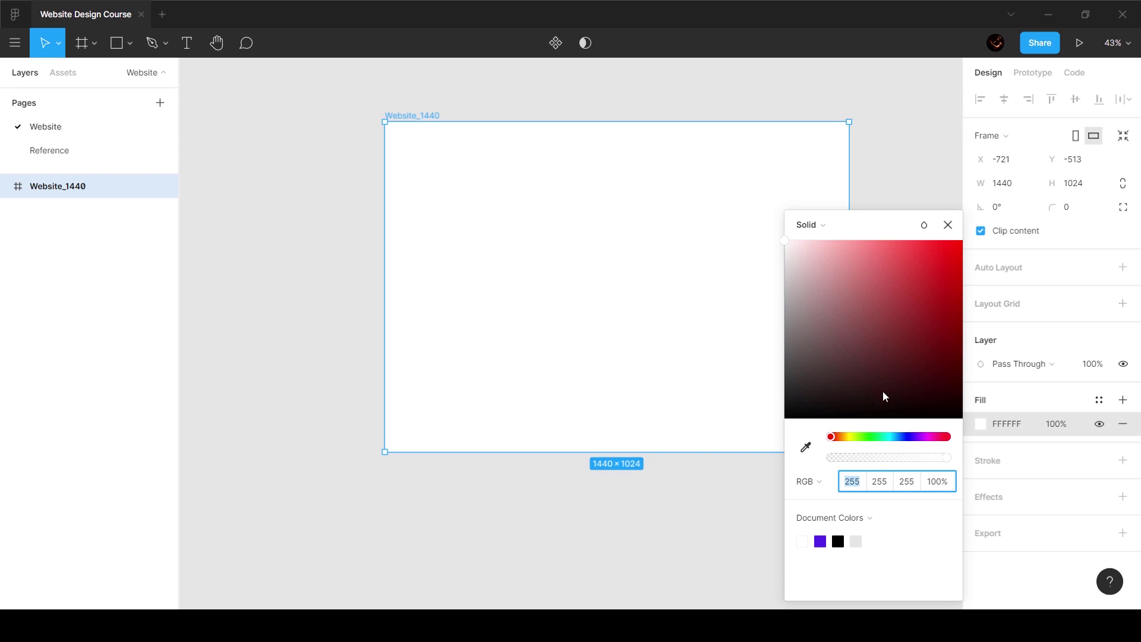
left_click_drag(858, 381, 505, 580)
left_click(911, 135)
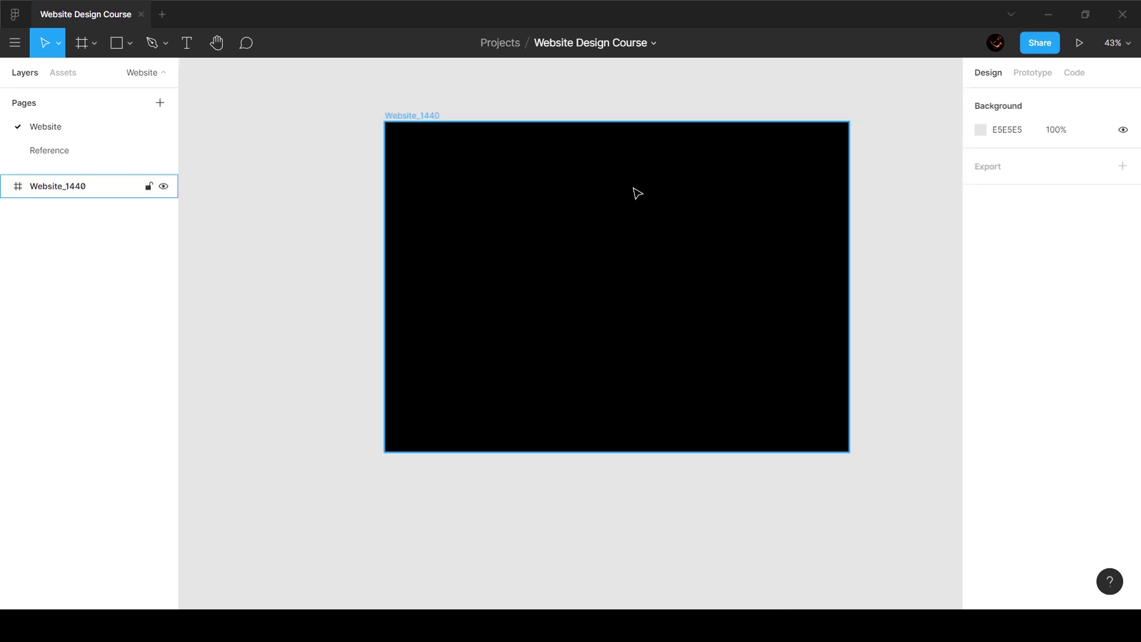
- Draw a full-width header rectangle about 1440×142 px along the upper edge of the Website_1440 frame
scroll(631, 145, "up", 3)
scroll(632, 145, "down", 3)
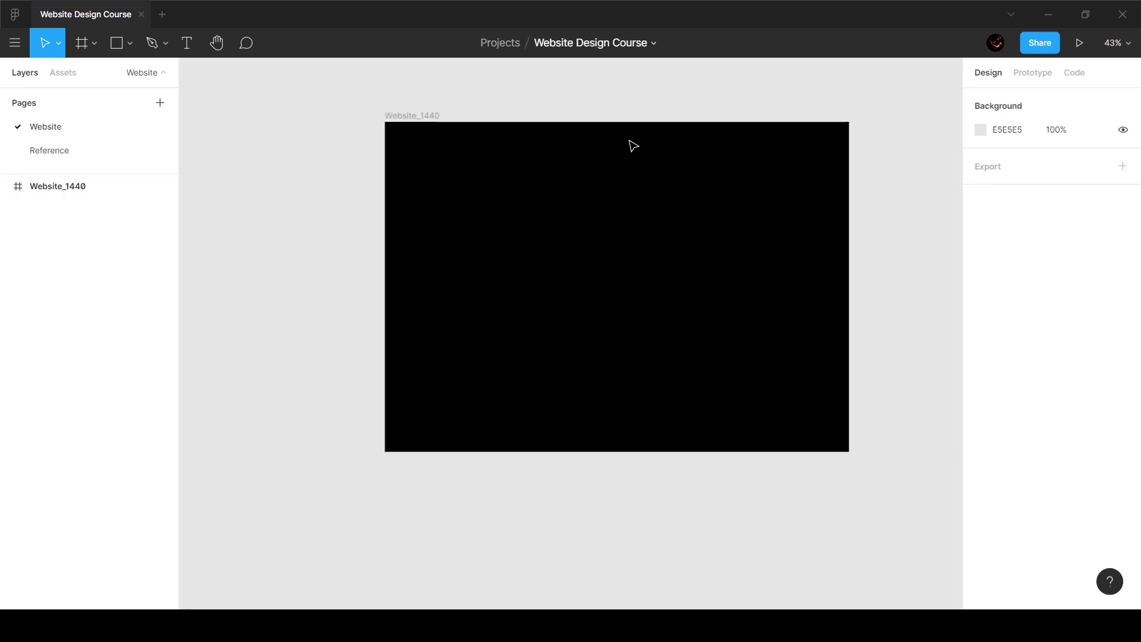
key("r")
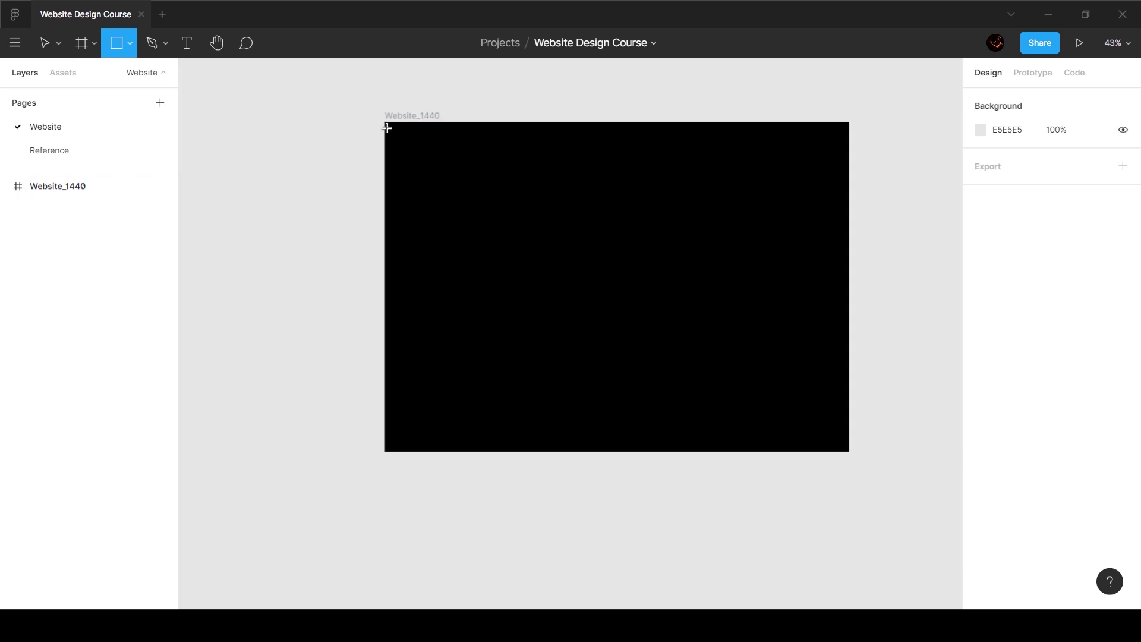
left_click_drag(385, 122, 671, 163)
left_click_drag(774, 170, 849, 168)
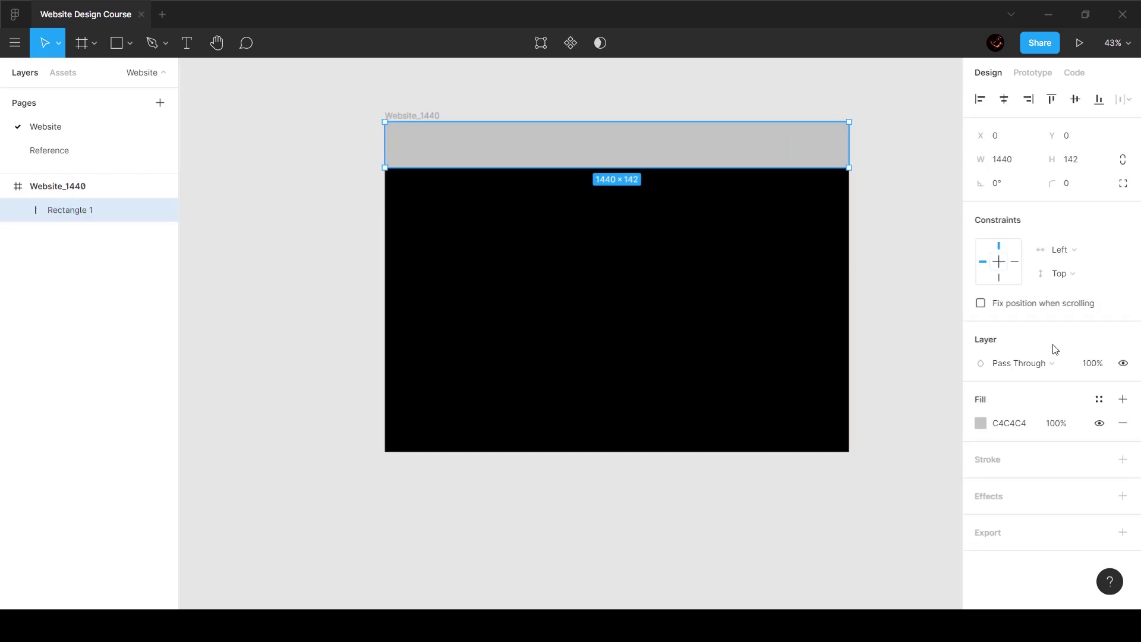
- Change the header rectangle's fill to dark grey 2C2C2C
left_click(981, 424)
left_click_drag(888, 374, 784, 387)
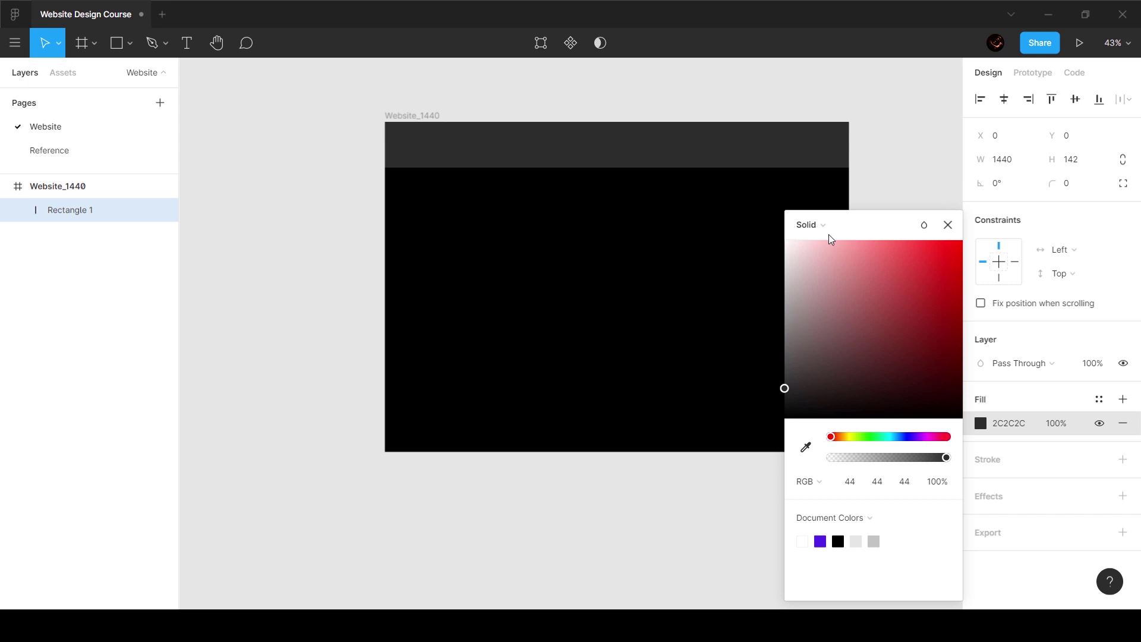
key("Escape")
key("Escape")
- Draw a logo placeholder at the header's left end and three link placeholders about 71×50 px each, 19 px apart, at its right end
scroll(560, 128, "up", 3)
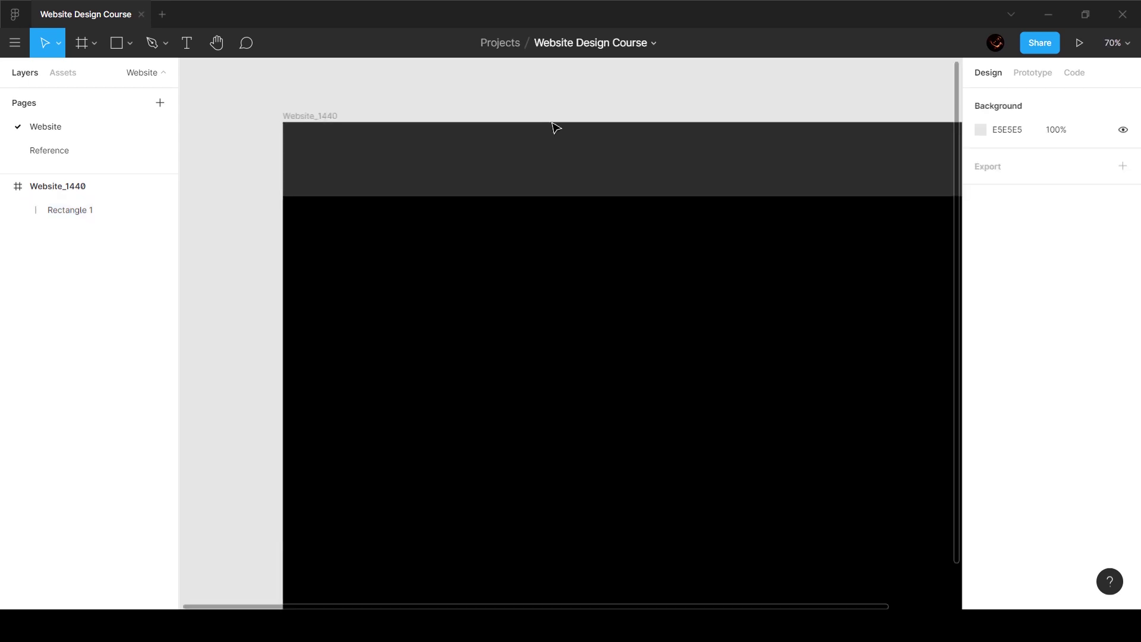
scroll(555, 126, "right", 2)
scroll(552, 125, "down", 3)
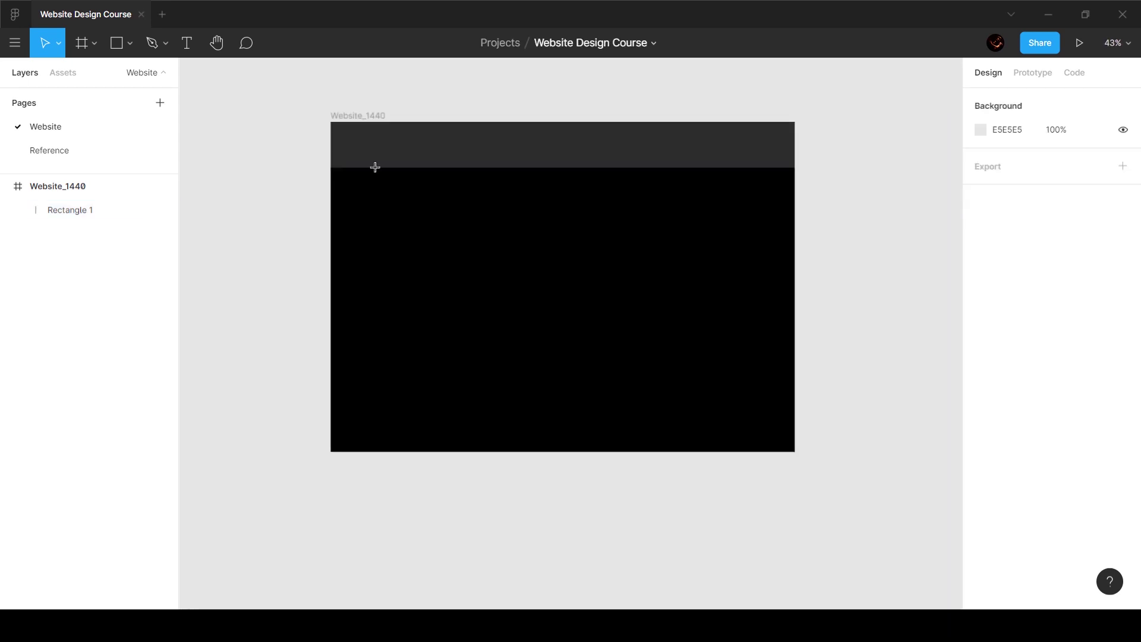
key("r")
left_click_drag(346, 138, 715, 151)
- Group the three small link placeholder rectangles in the header
left_click(71, 257, "shift")
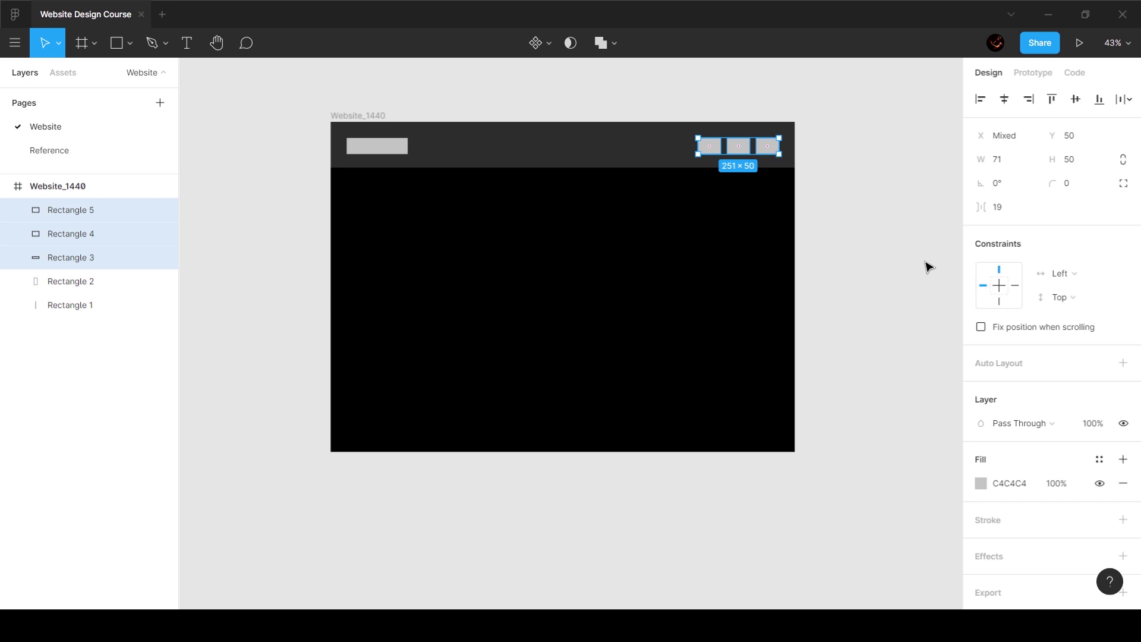
key("ctrl+g")
left_click(828, 153)
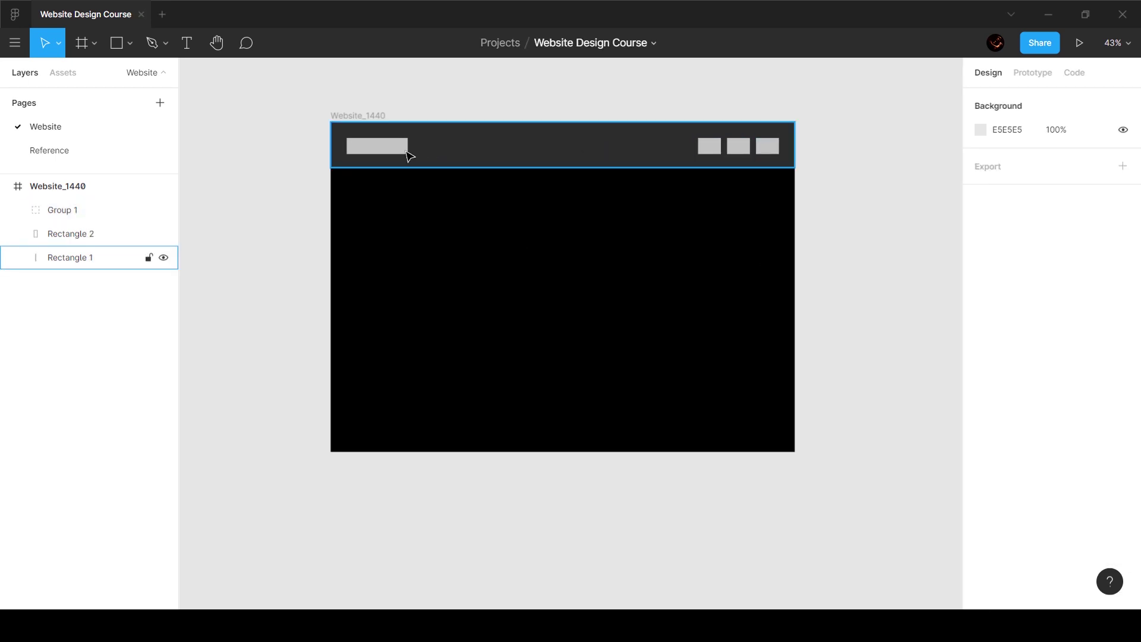
left_click(405, 150)
left_click(555, 95)
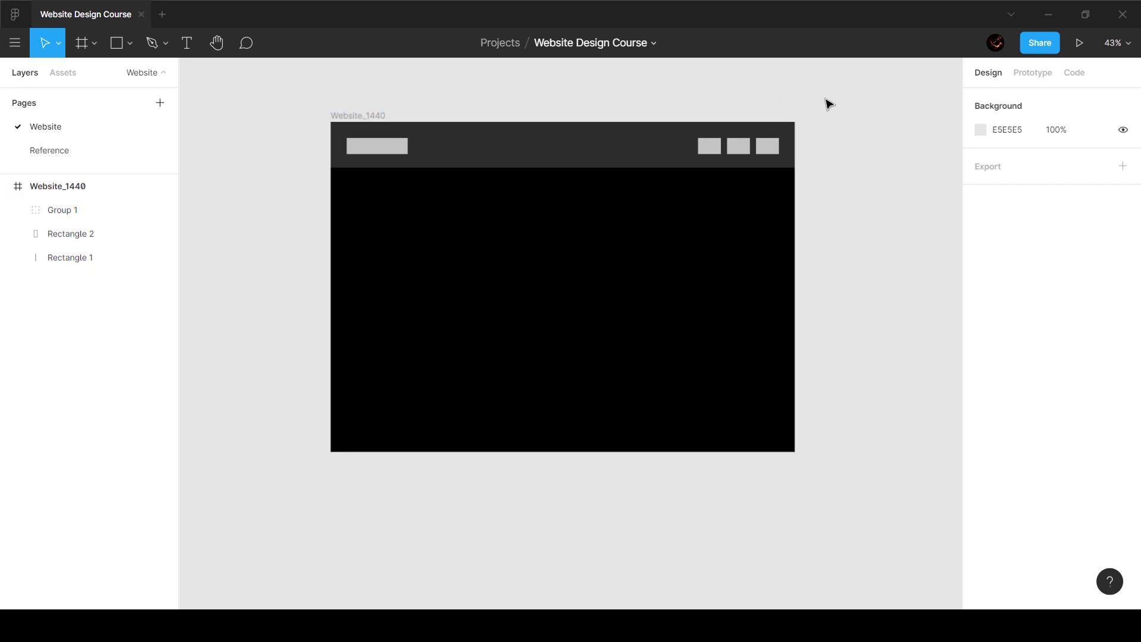
- Duplicate the Website_1440 frame with its header contents
left_click(365, 116)
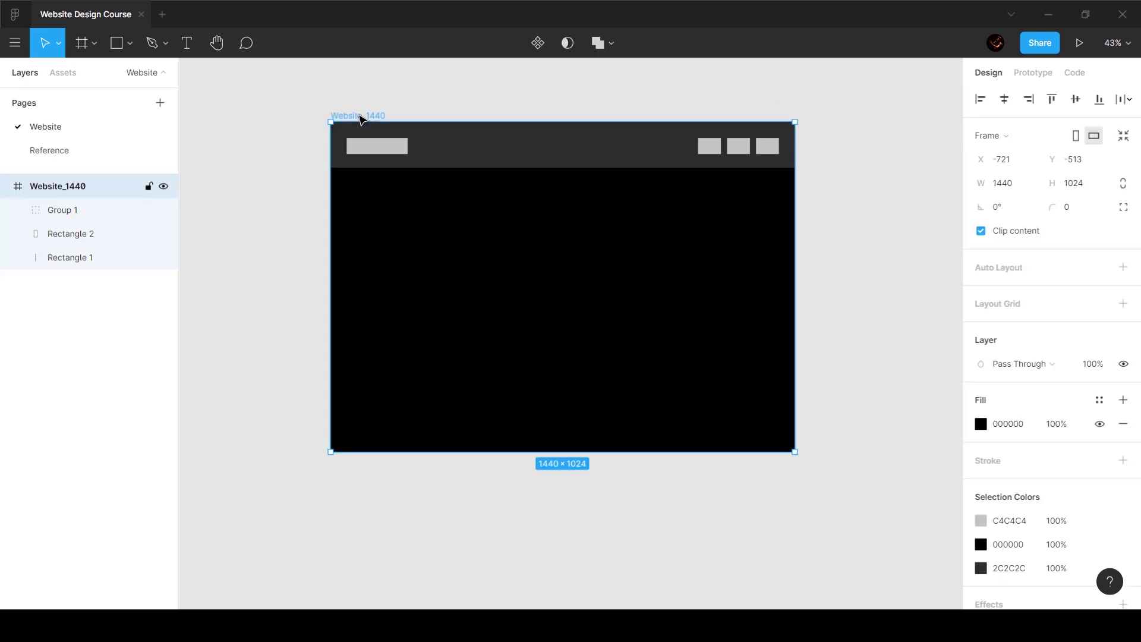
key("ctrl+d")
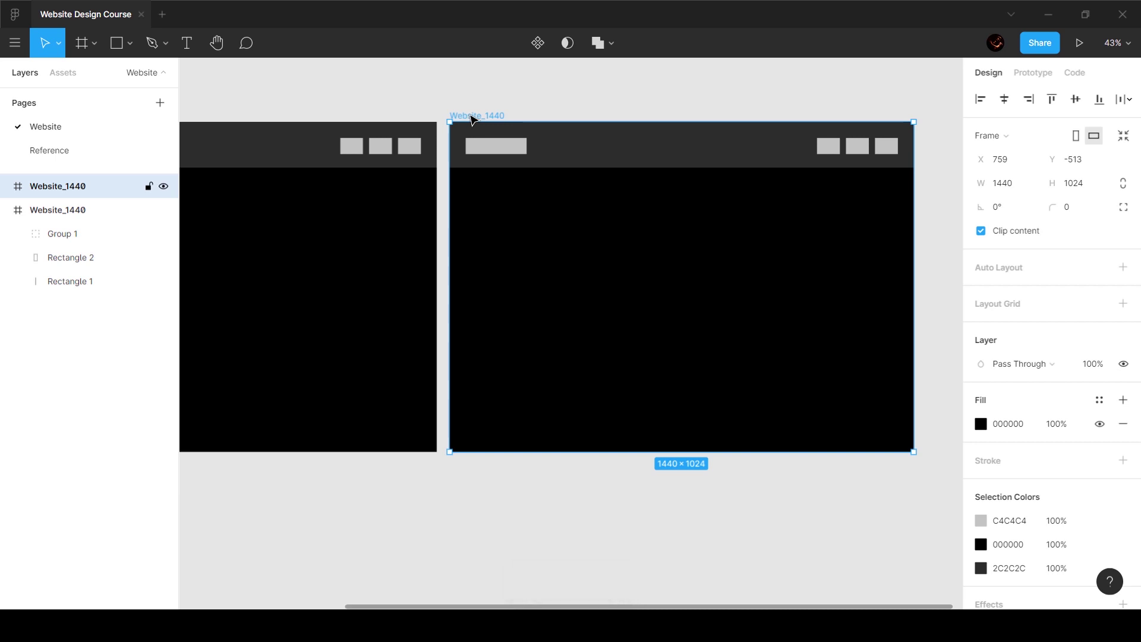
scroll(575, 113, "left", 5)
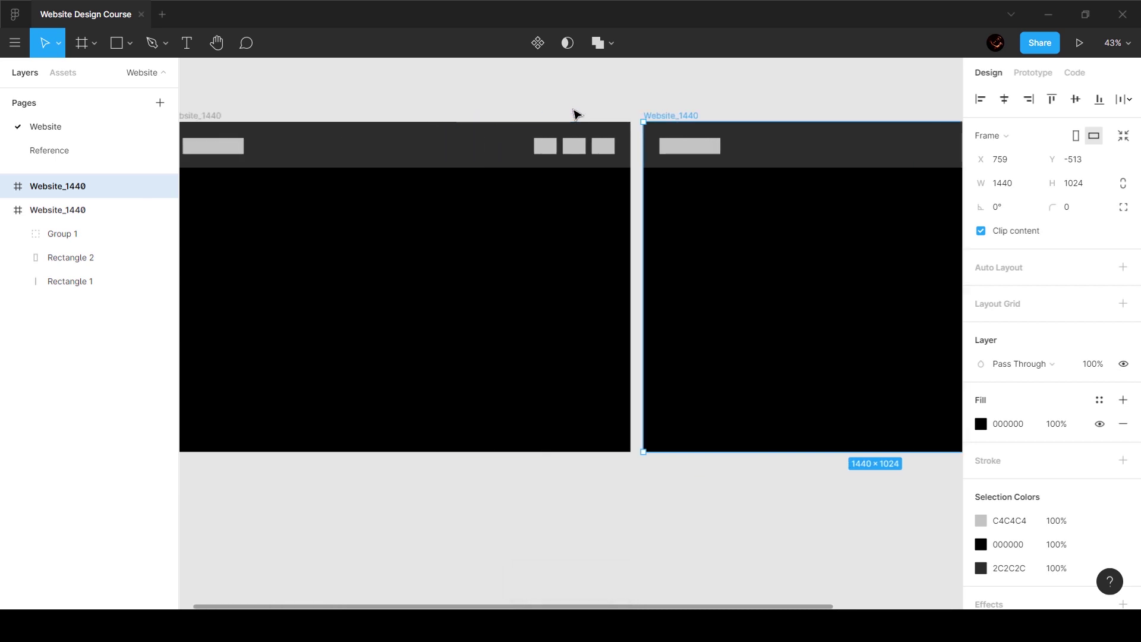
scroll(575, 113, "down", 3)
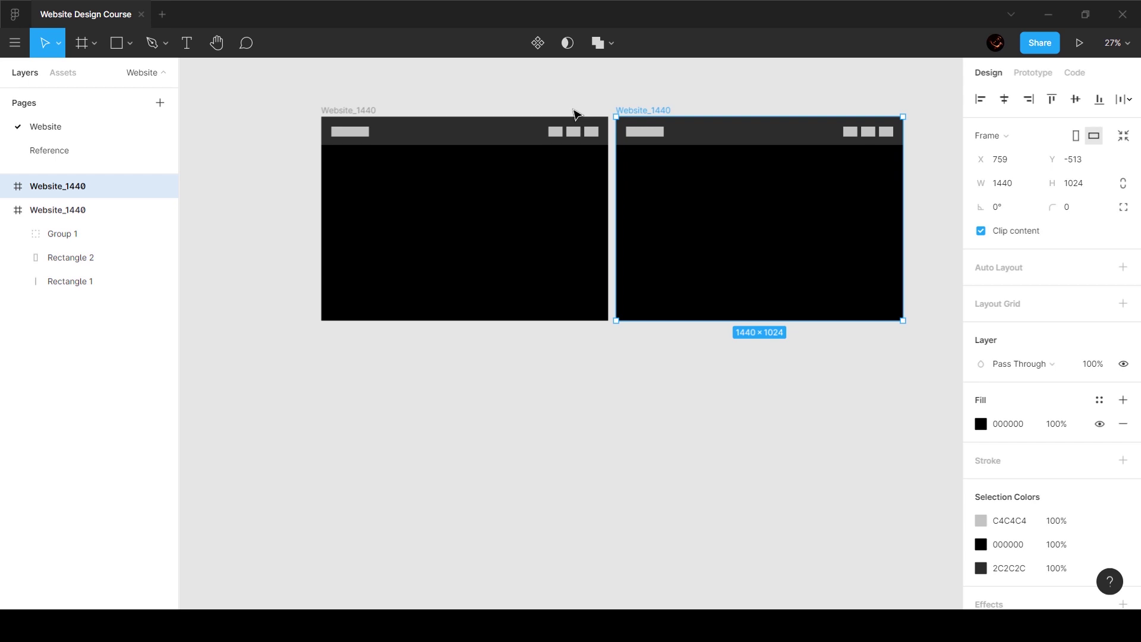
scroll(663, 113, "left", 2)
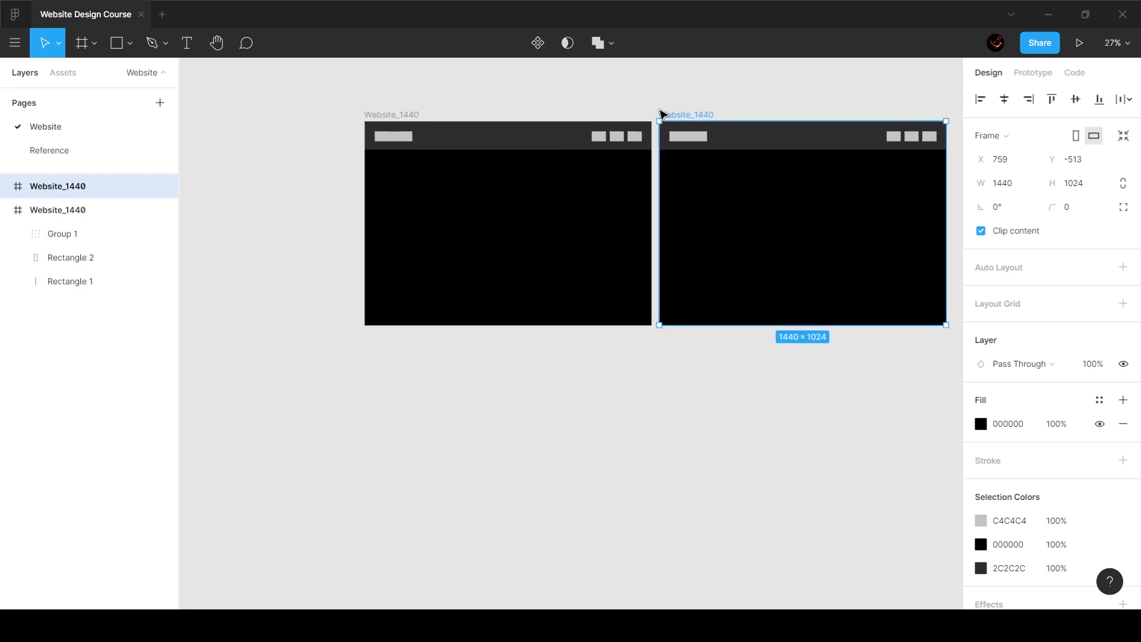
- Rename the duplicated frame as Website_1920
key("ctrl+r")
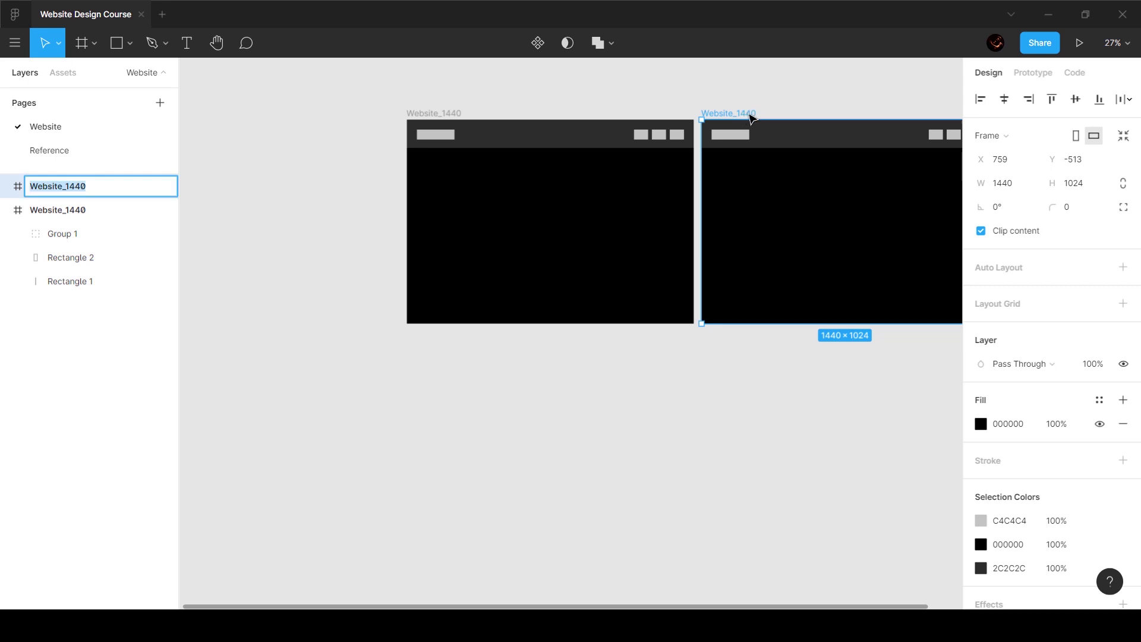
key("Right")
key("BackSpace")
key("BackSpace")
key("BackSpace")
type("2")
key("BackSpace")
type("920")
key("Return")
left_click(852, 115)
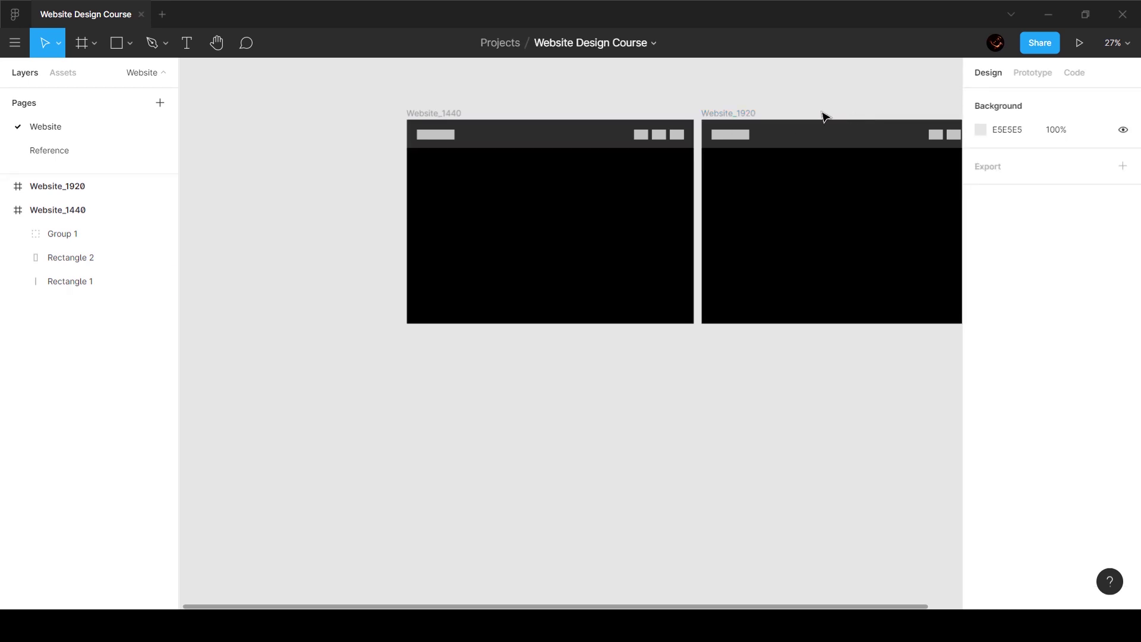
- Resize the Website_1920 frame to a width of 1920 and a height of 1080
scroll(772, 118, "right", 5)
left_click(559, 115)
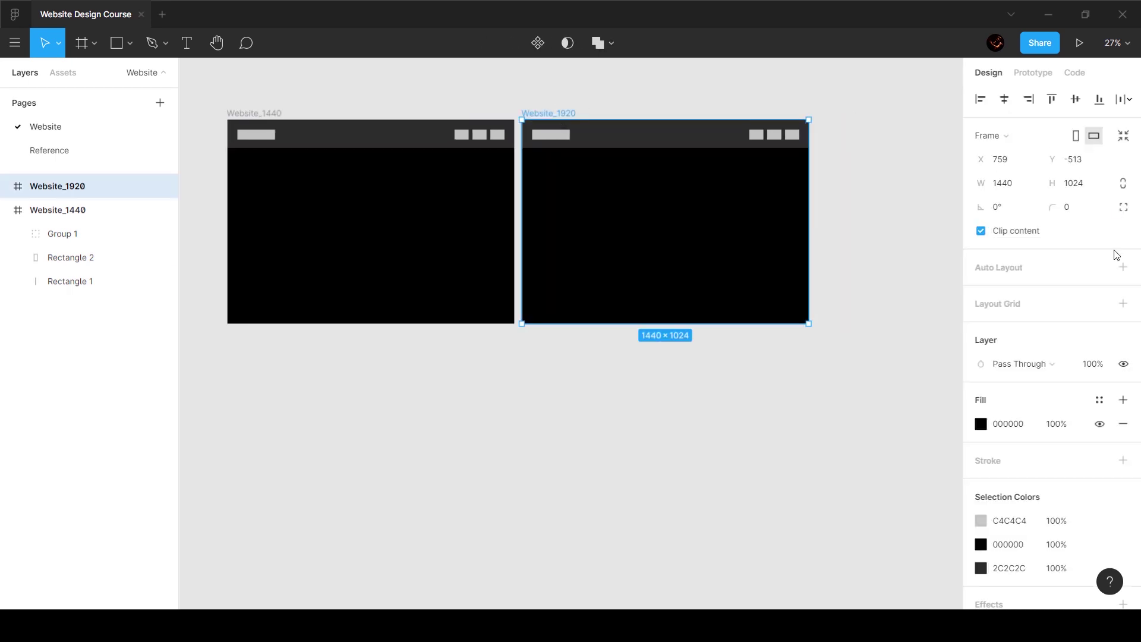
left_click(1010, 186)
type("1920")
key("Return")
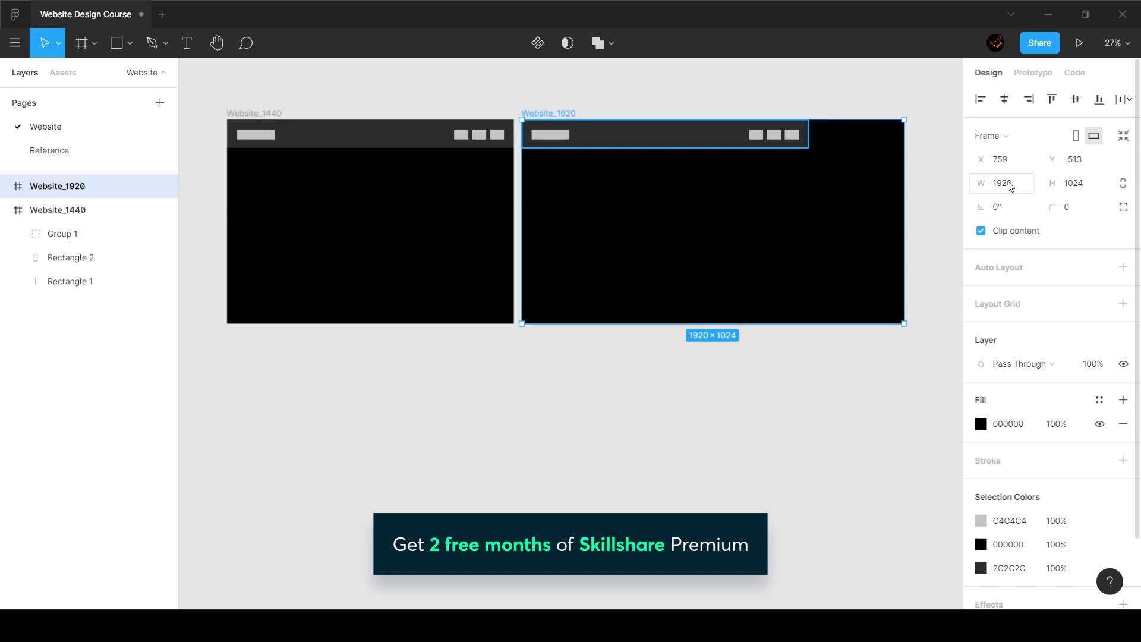
left_click(1088, 186)
type("10")
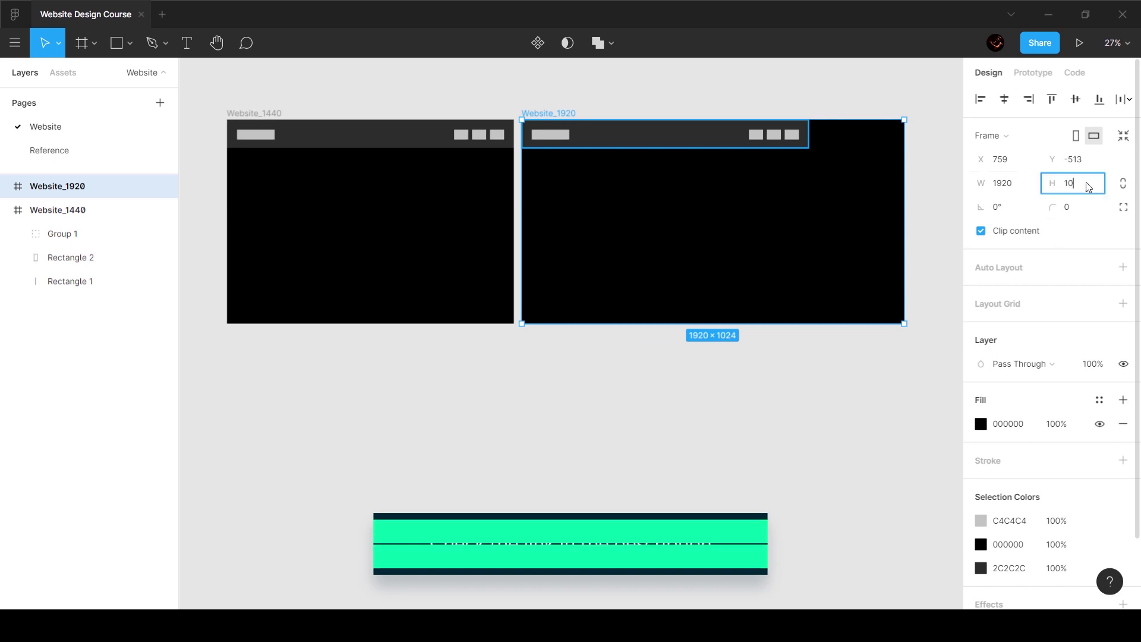
type("80")
key("Return")
left_click(741, 473)
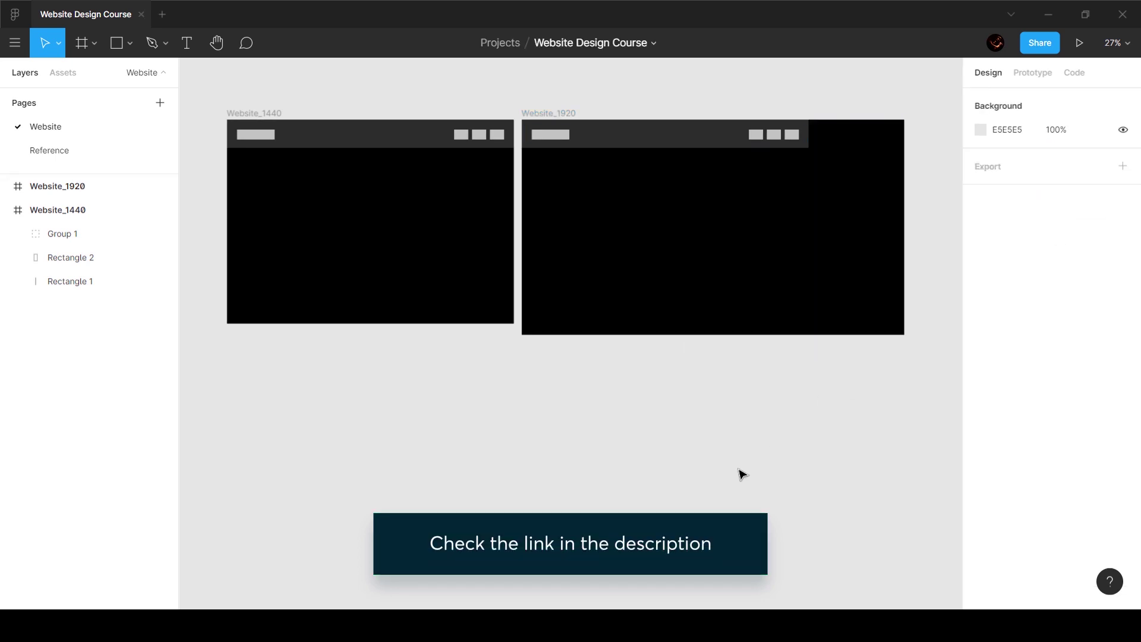
- Stretch the Website_1920 header bar to the full 1920 px frame width and move the link group to the bar's right end
scroll(773, 256, "up", 3)
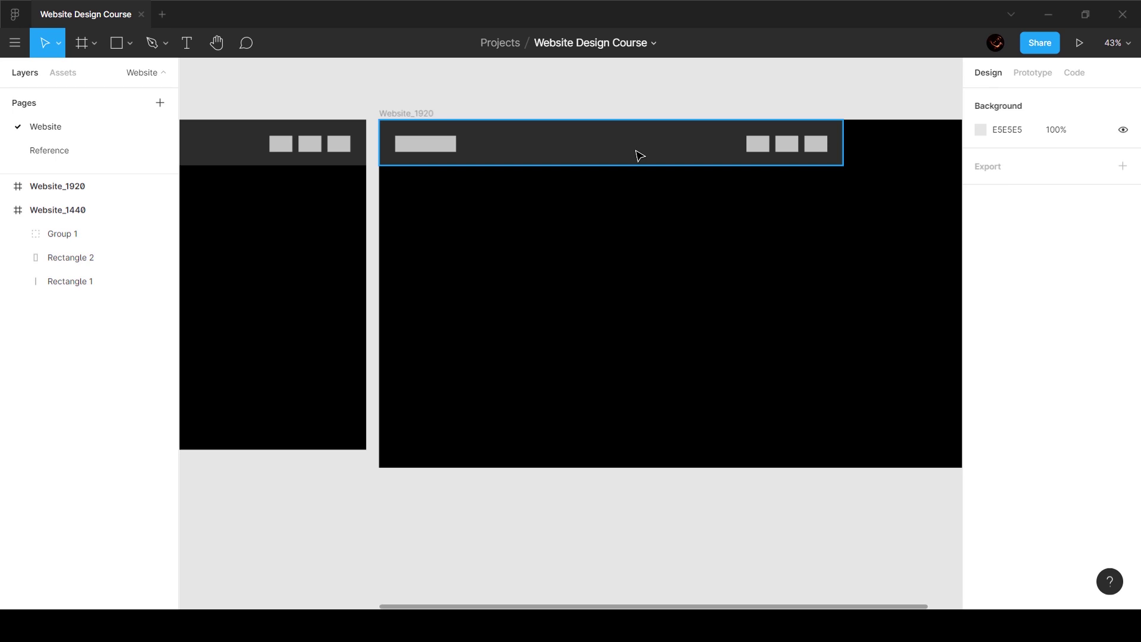
left_click(639, 155)
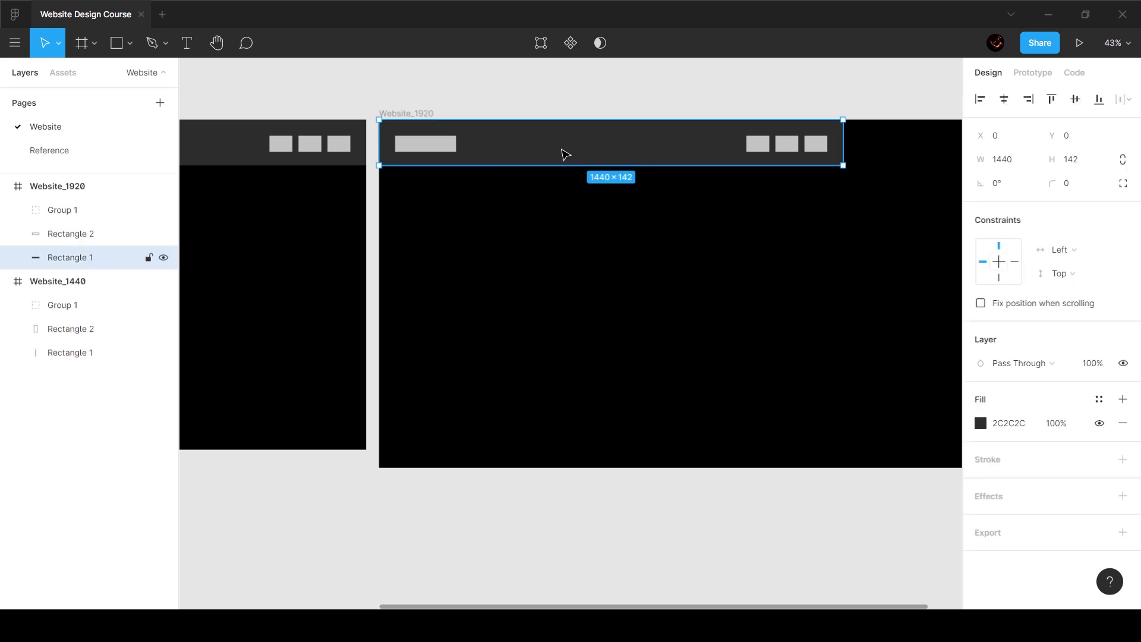
scroll(865, 154, "right", 3)
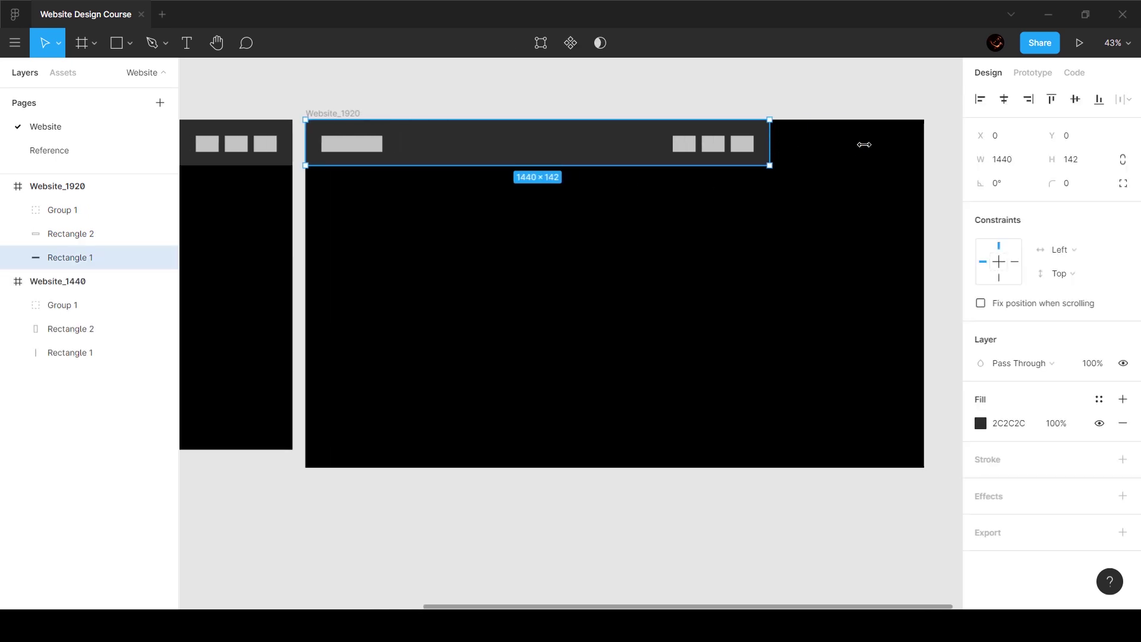
left_click_drag(864, 145, 924, 145)
left_click(959, 85)
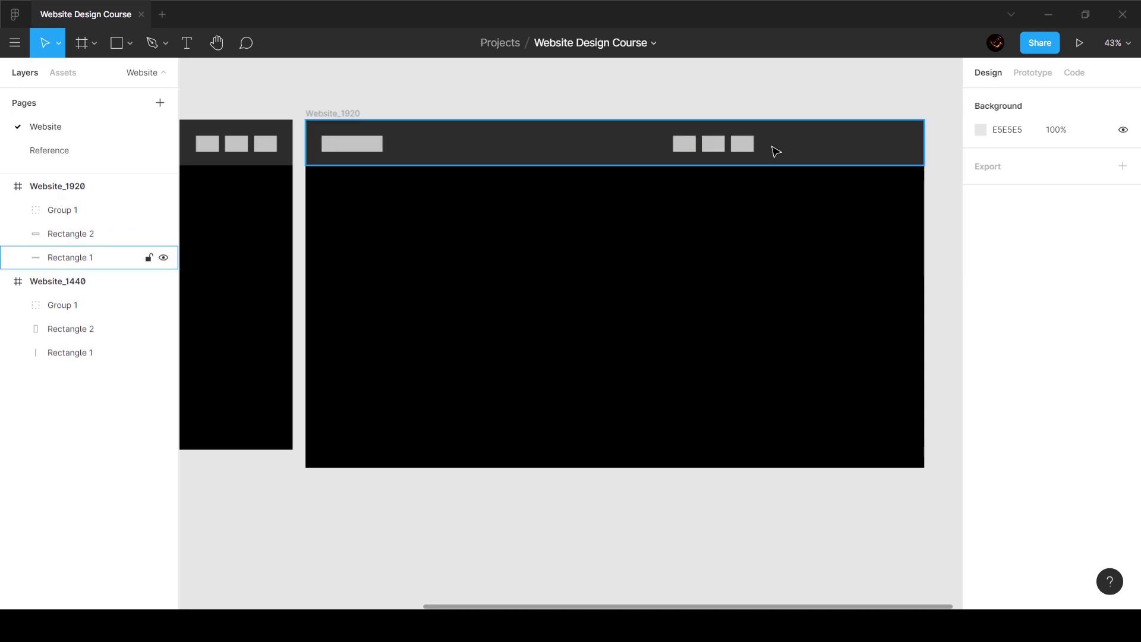
left_click(694, 149)
left_click_drag(690, 149, 847, 148)
- Measure the logo placeholder's side margin in the Website_1440 header and nudge that header's link group left to X 1139
scroll(464, 163, "left", 10)
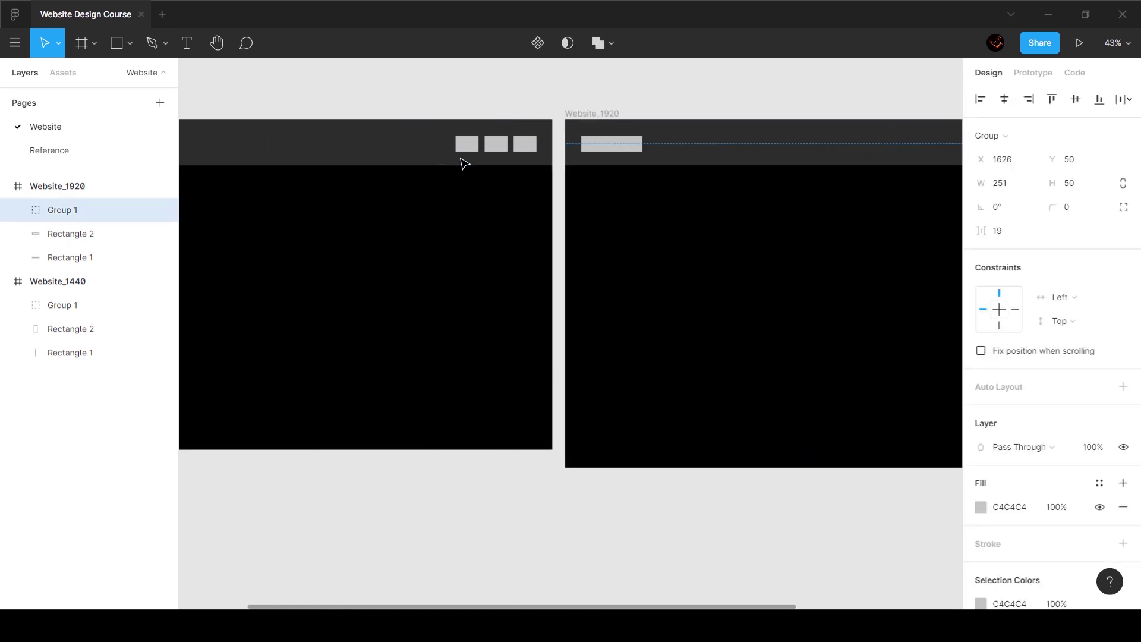
left_click(511, 143)
scroll(505, 143, "up", 5, "ctrl")
key("alt")
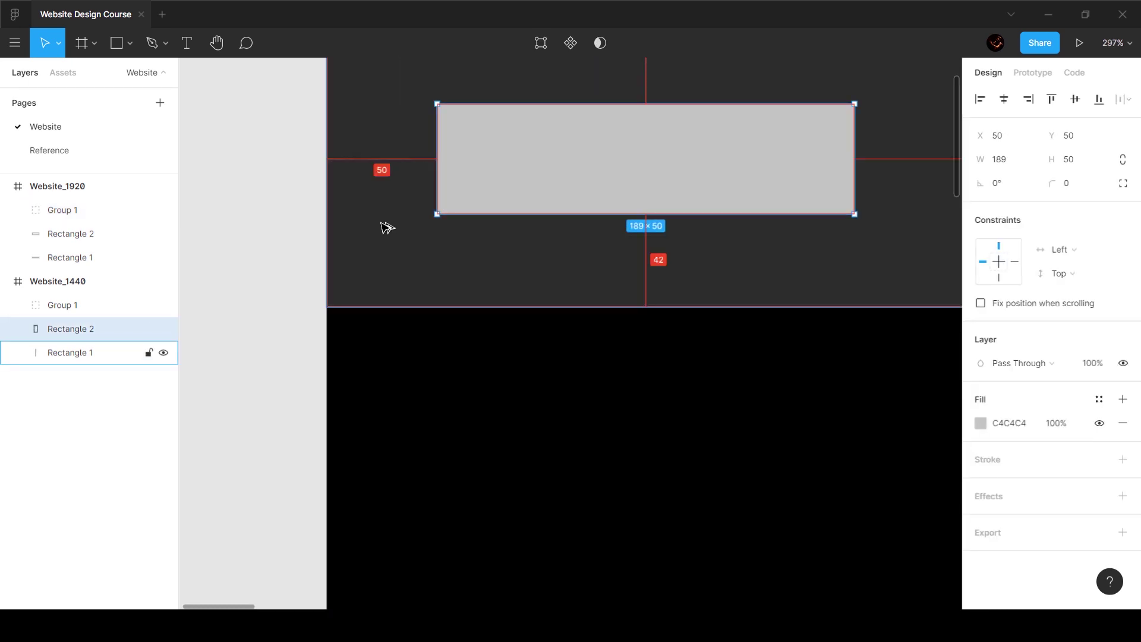
scroll(389, 180, "down", 5, "ctrl")
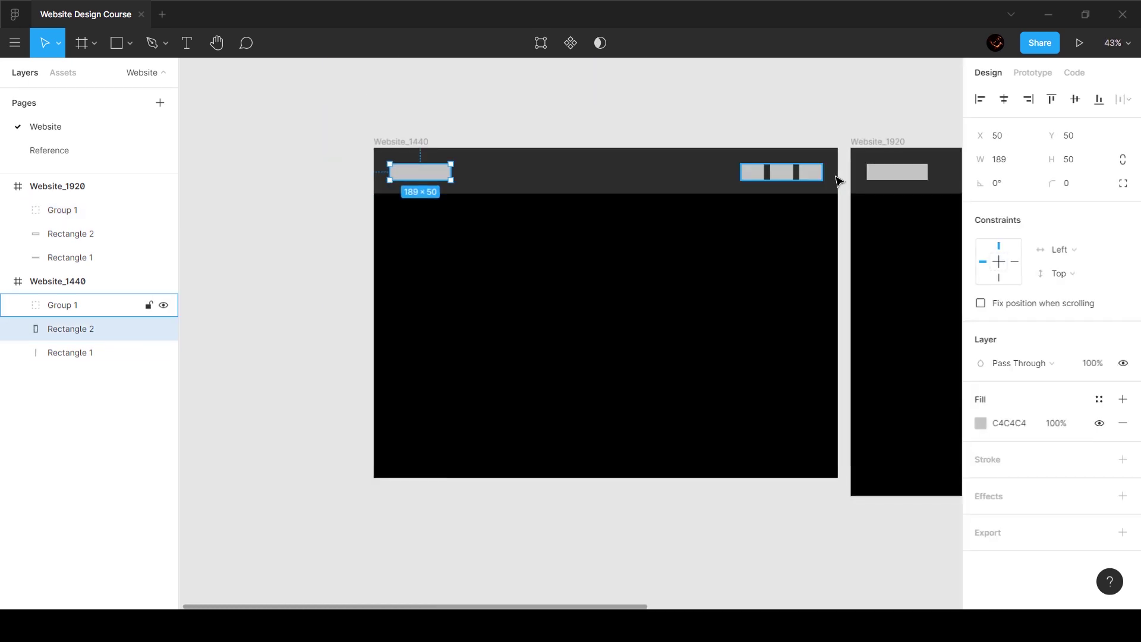
scroll(779, 173, "up", 4, "ctrl")
key("shift+Tab")
key("alt")
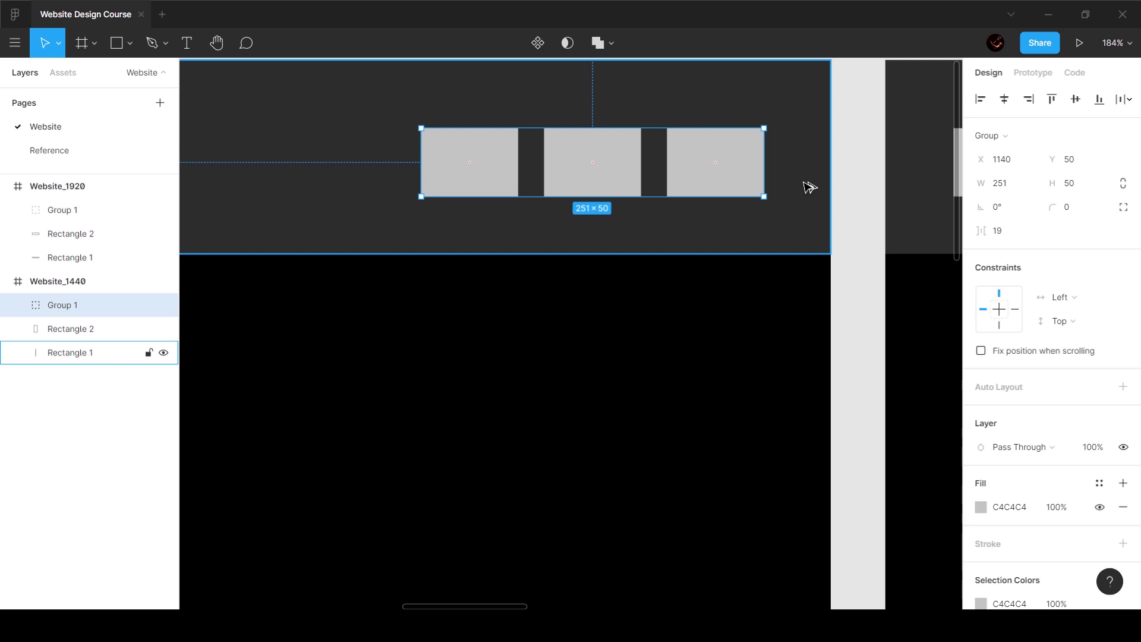
key("Left")
key("0")
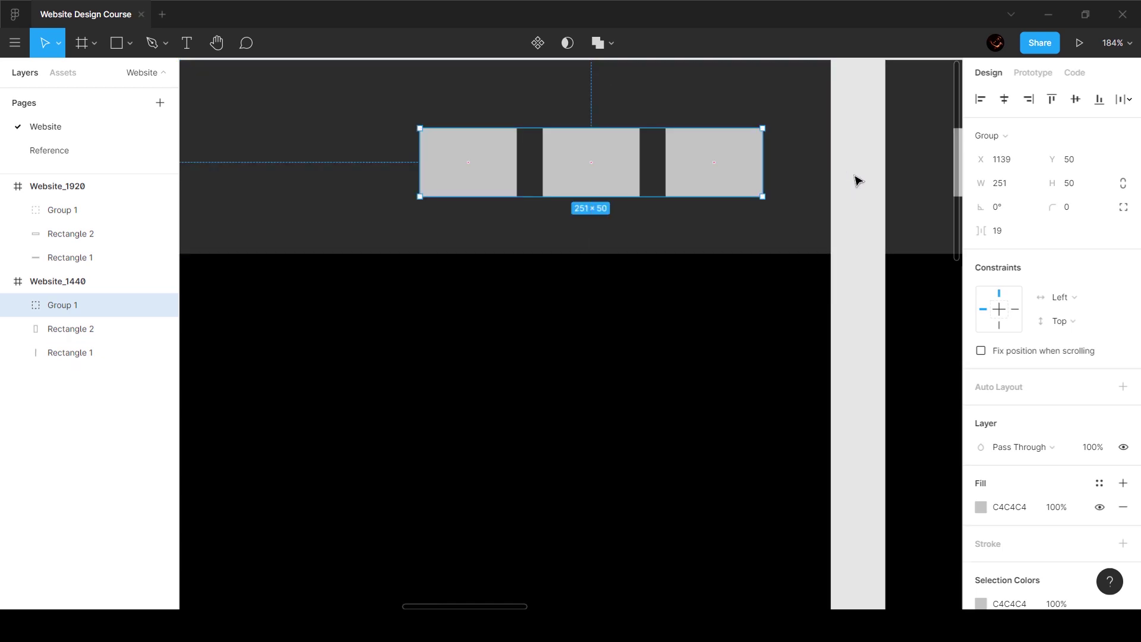
left_click(856, 178)
- Measure the link group's right margin in the Website_1920 header and nudge the group left to a 50 px margin
scroll(855, 178, "down", 4, "ctrl")
scroll(896, 184, "right", 5, "shift")
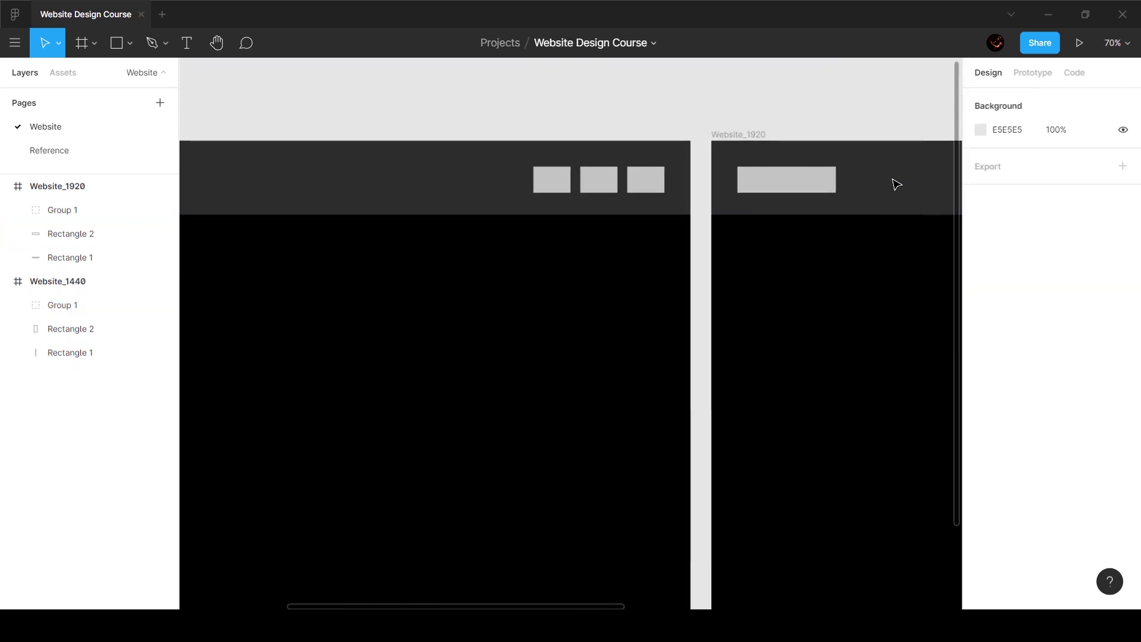
left_click(641, 179)
key("alt")
scroll(740, 183, "right", 2, "shift")
scroll(743, 178, "left", 10, "shift")
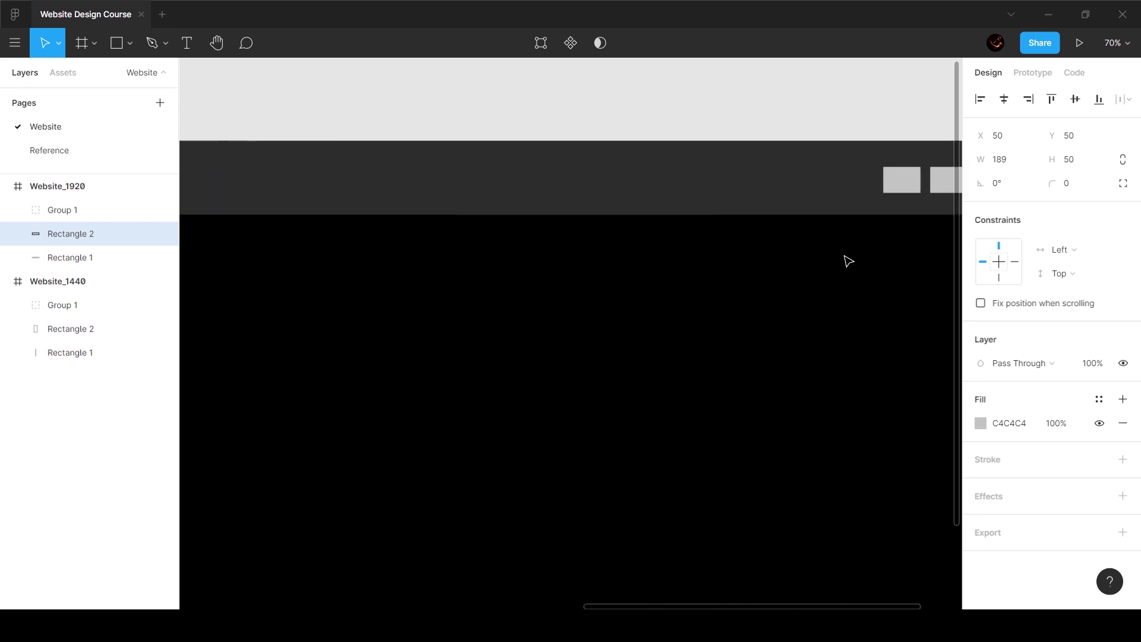
left_click(745, 175)
key("alt")
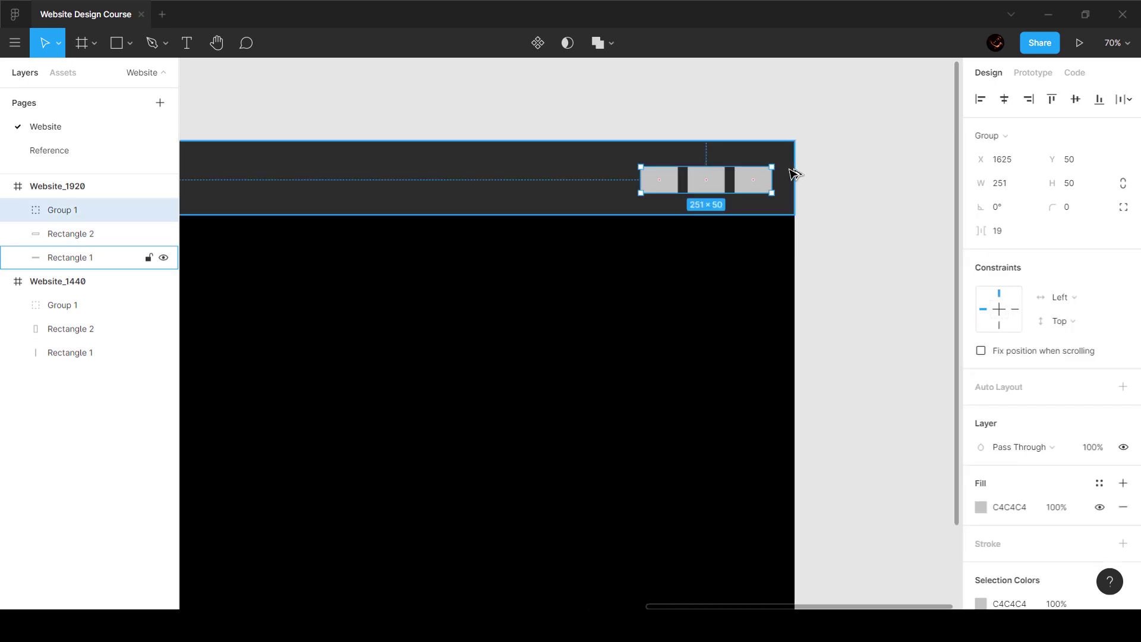
key("alt")
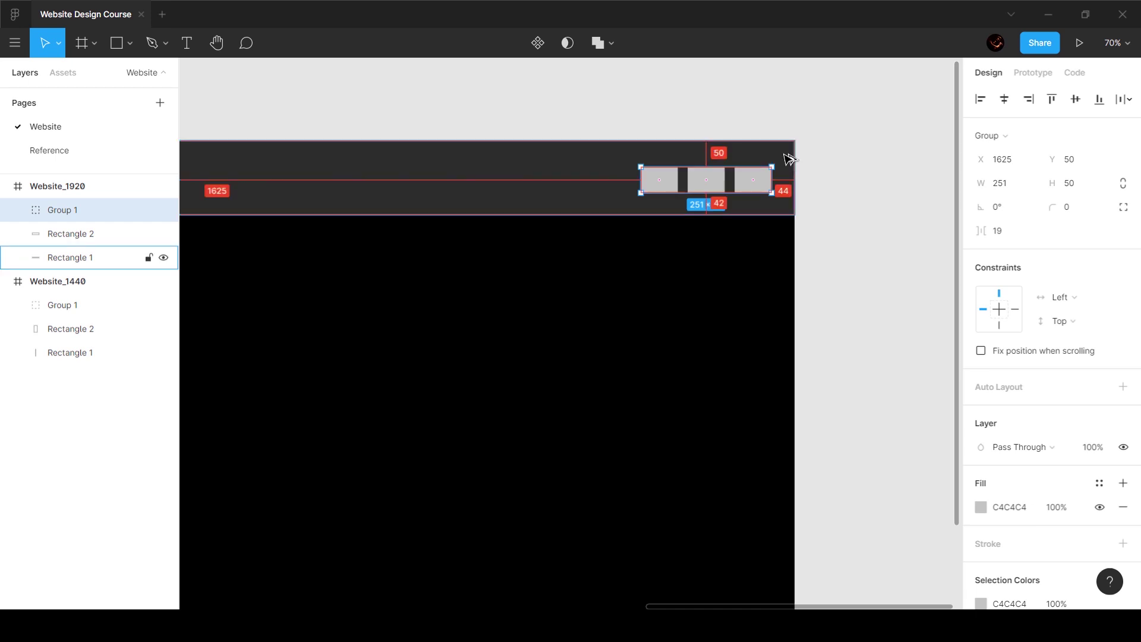
key("alt")
key("Left")
key("Left")
key("Left")
key("Left")
key("Left")
key("Left")
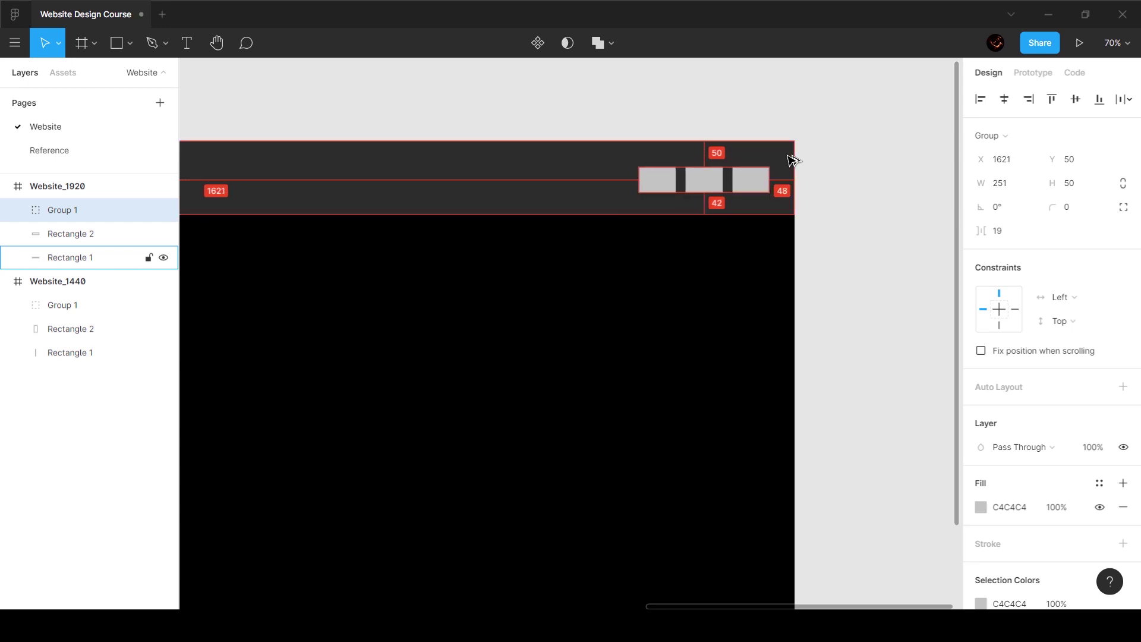
left_click(850, 204)
- Move the Website_1440 frame left to about X -1094, widening the gap to the Website_1920 frame
scroll(850, 203, "down", 5, "ctrl")
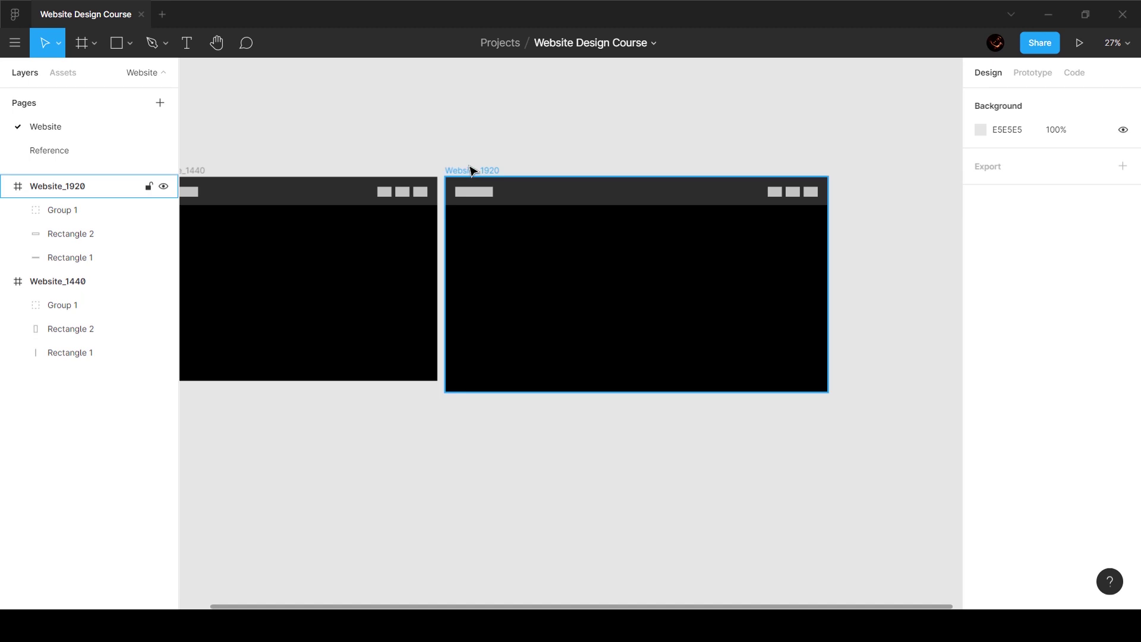
scroll(415, 145, "left", 4)
left_click_drag(394, 171, 316, 166)
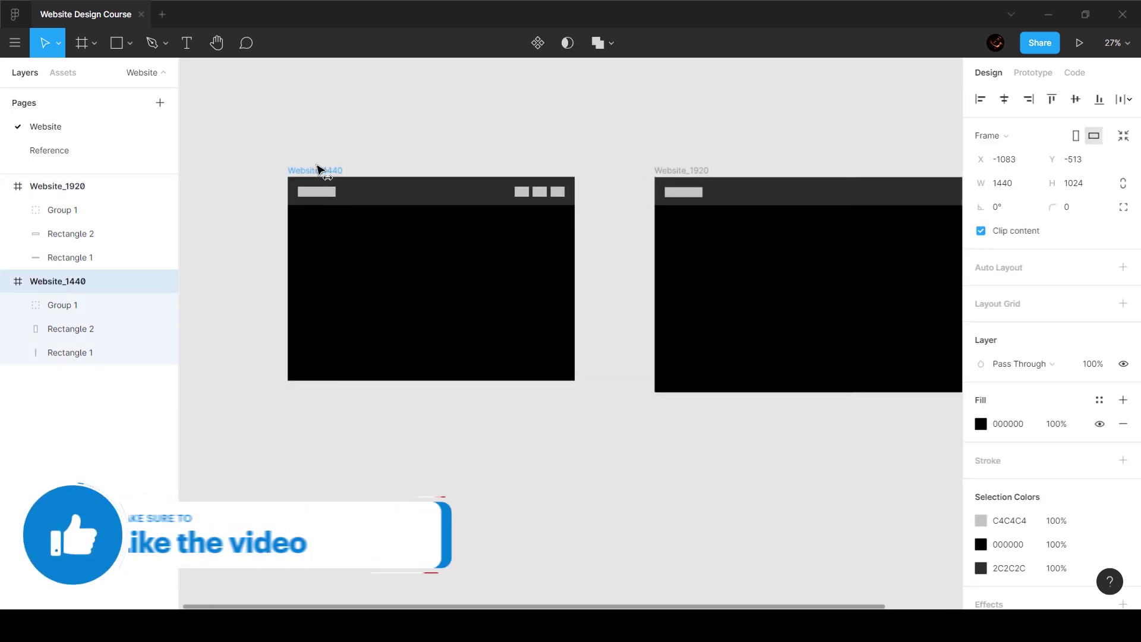
- Add the text "Version 1" above the Website_1920 frame and set its font to Averta Std
key("t")
left_click(683, 122)
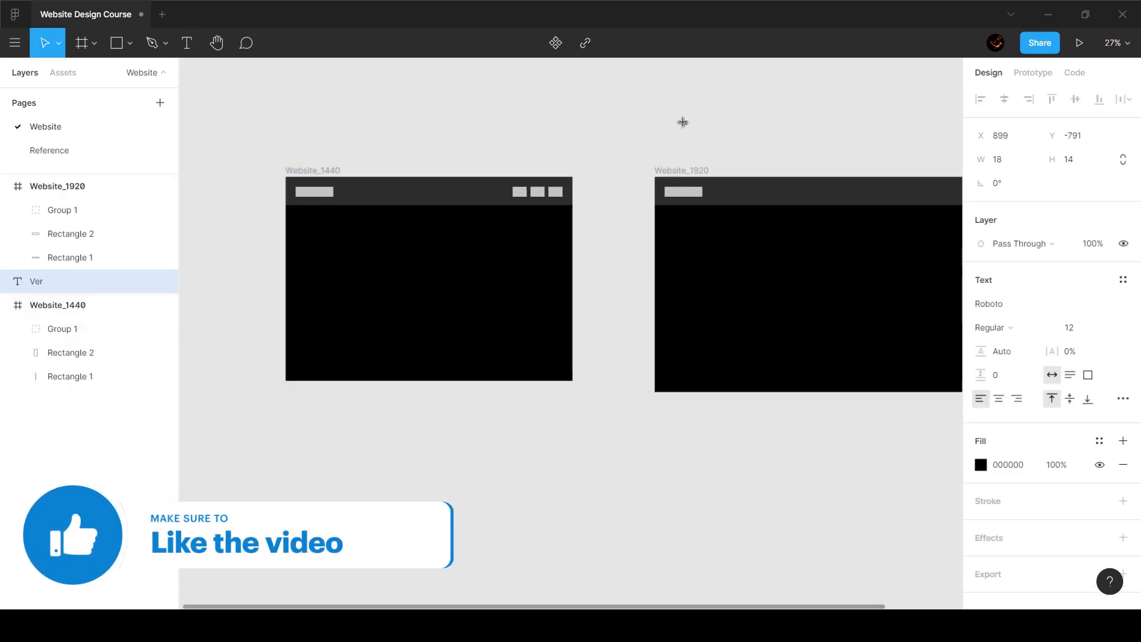
type("Version 1")
key("Escape")
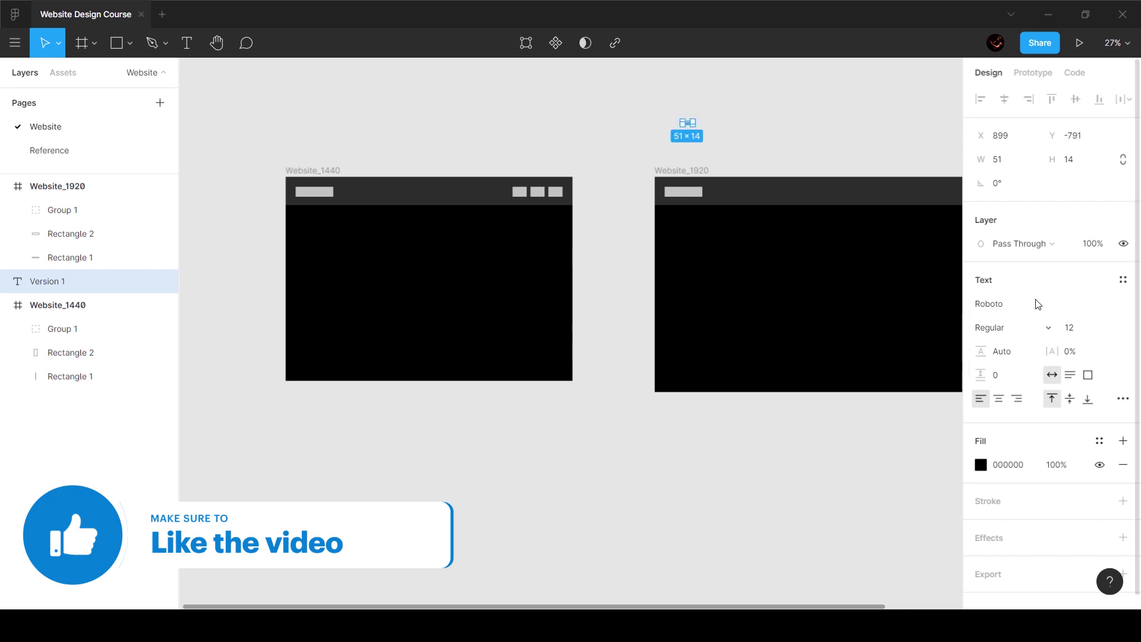
left_click(1034, 301)
type("Averta Std")
key("Return")
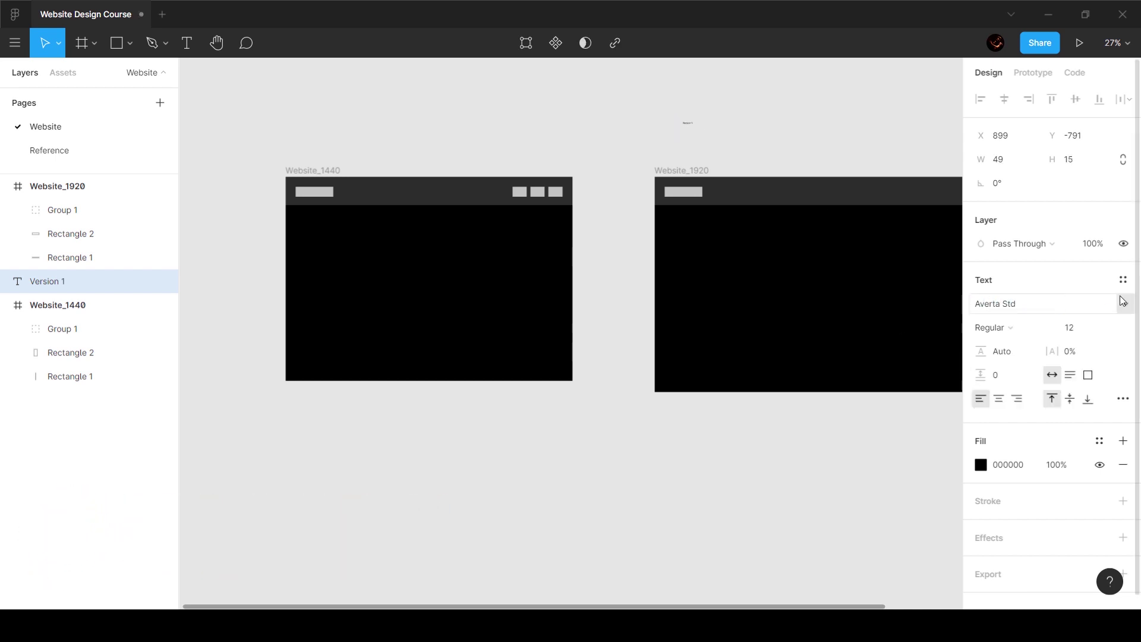
- Try font sizes of 50 and 10 for the "Version 1" label
left_click(1080, 329)
type("50")
key("Return")
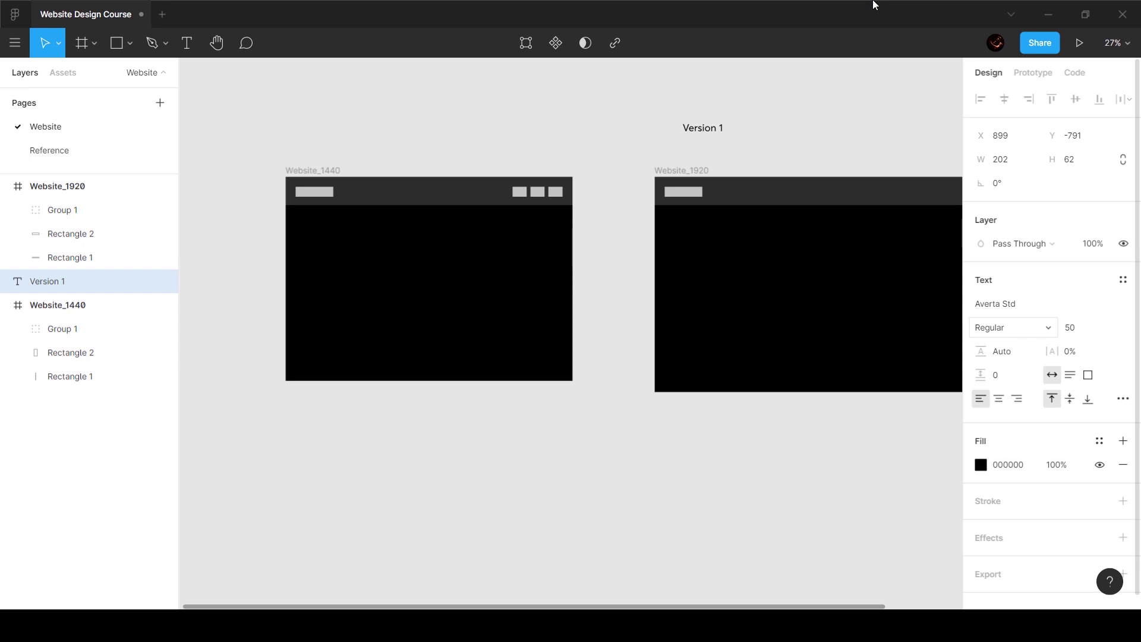
left_click(1081, 327)
type("1")
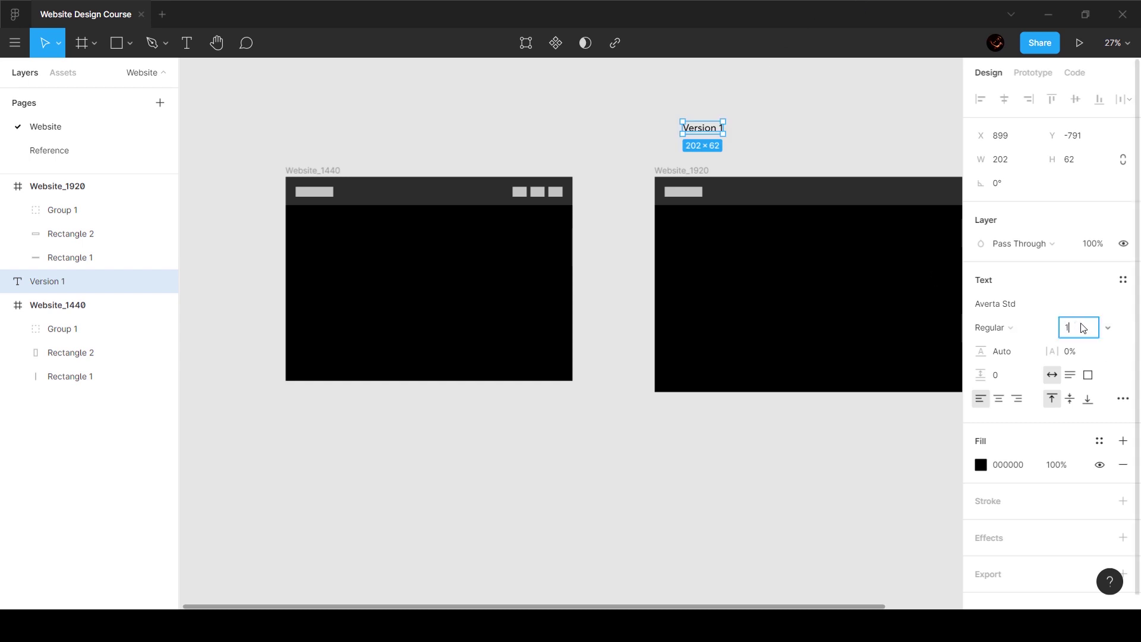
type("0")
key("Return")
- Set the "Version 1" label's font size to 100 and align it with the left edge of the Website_1920 frame
left_click(1081, 327)
type("100")
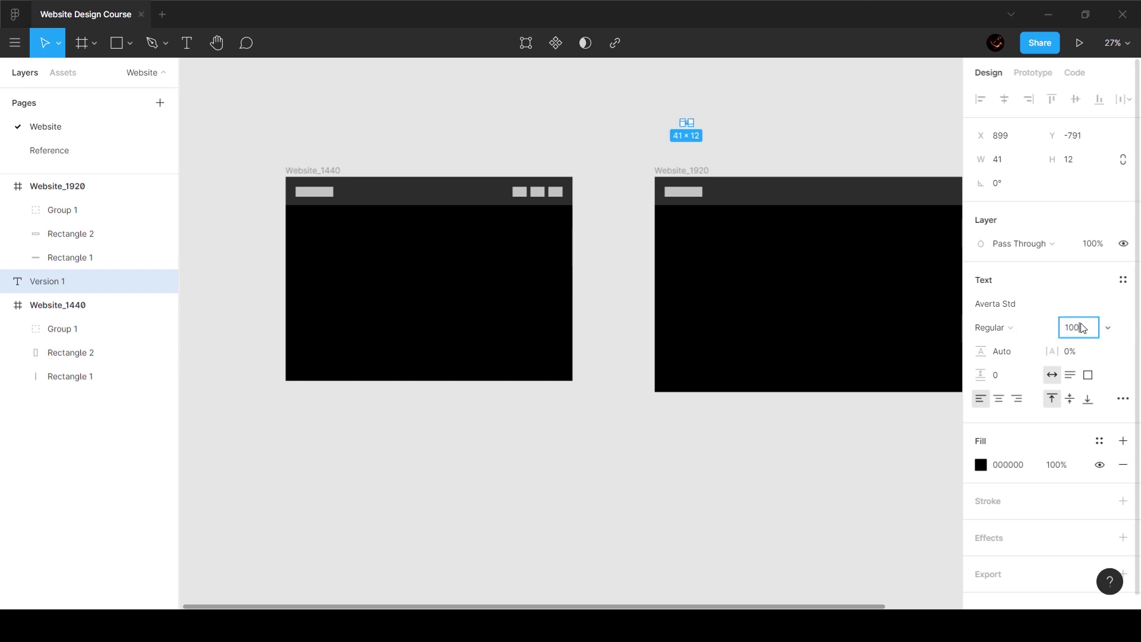
key("Return")
left_click_drag(741, 124, 712, 124)
- Duplicate the "Version 1" label together with the Website_1920 frame and place the copies to the right at X 2899
scroll(764, 338, "right", 5)
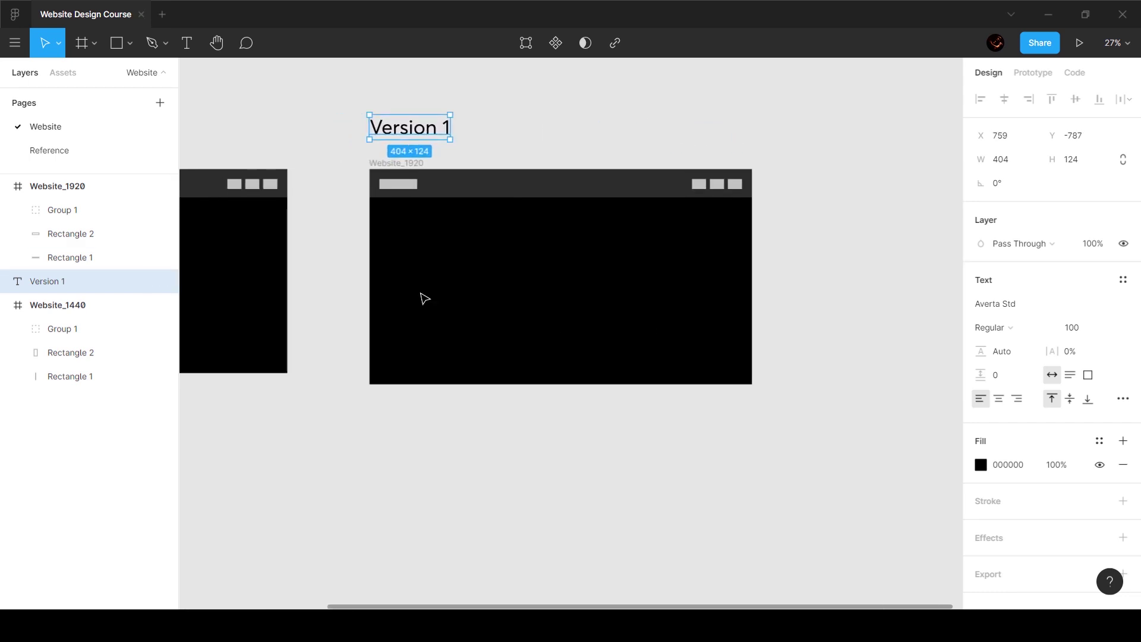
left_click_drag(340, 103, 834, 466)
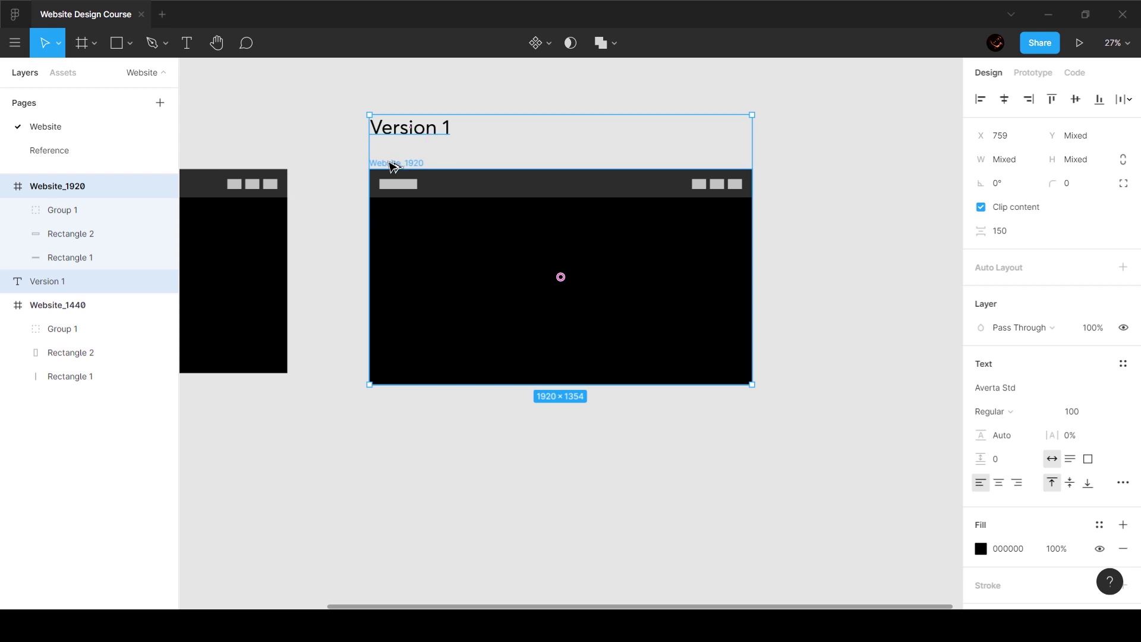
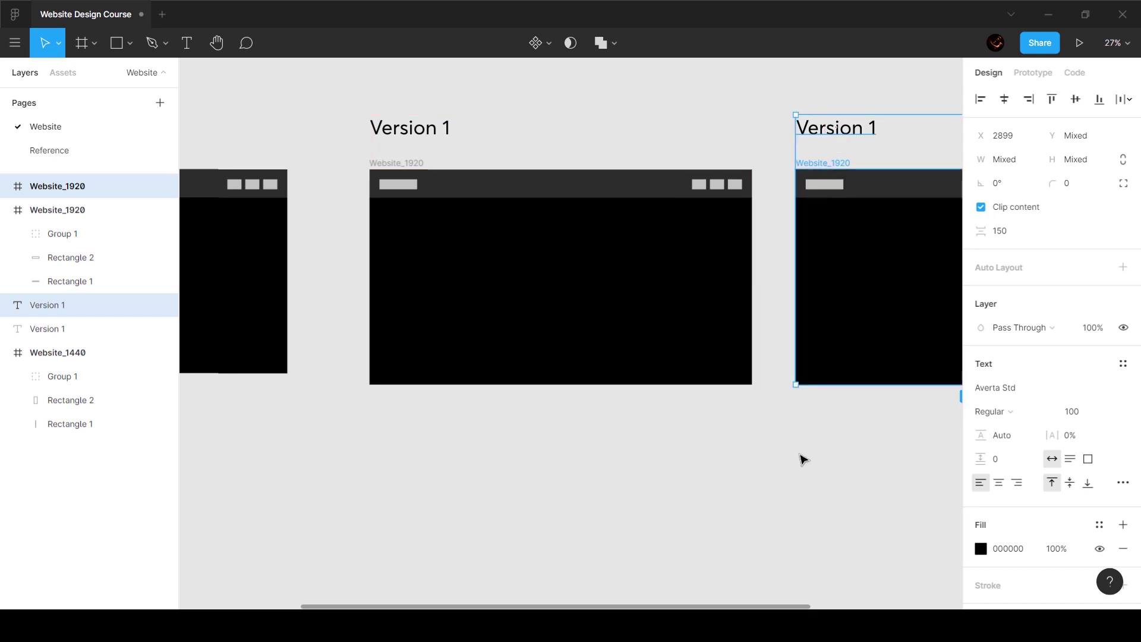
left_click(802, 458)
- Change the duplicated label's text to "Version 2"
double_click(851, 132)
key("Right")
key("BackSpace")
type("2")
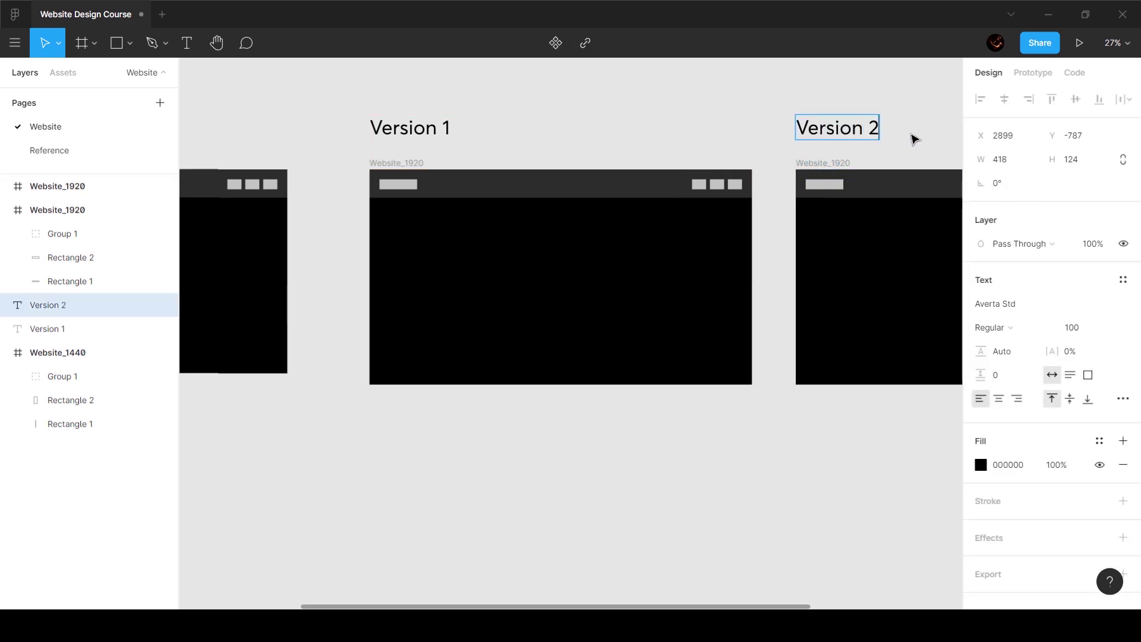
key("Escape")
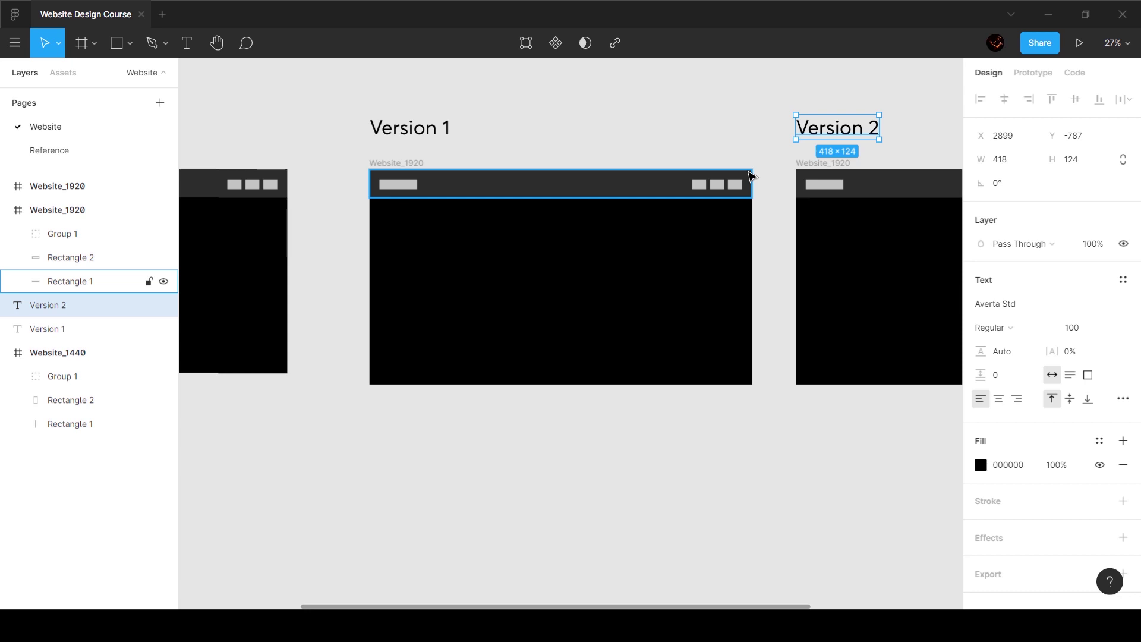
scroll(752, 175, "right", 5)
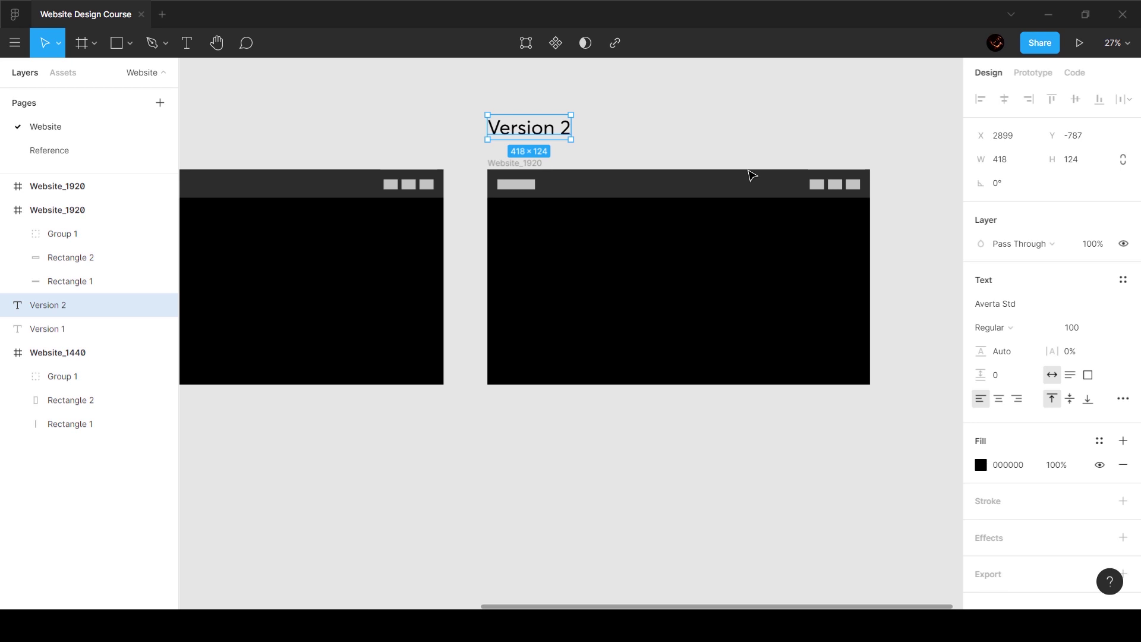
scroll(752, 175, "left", 5)
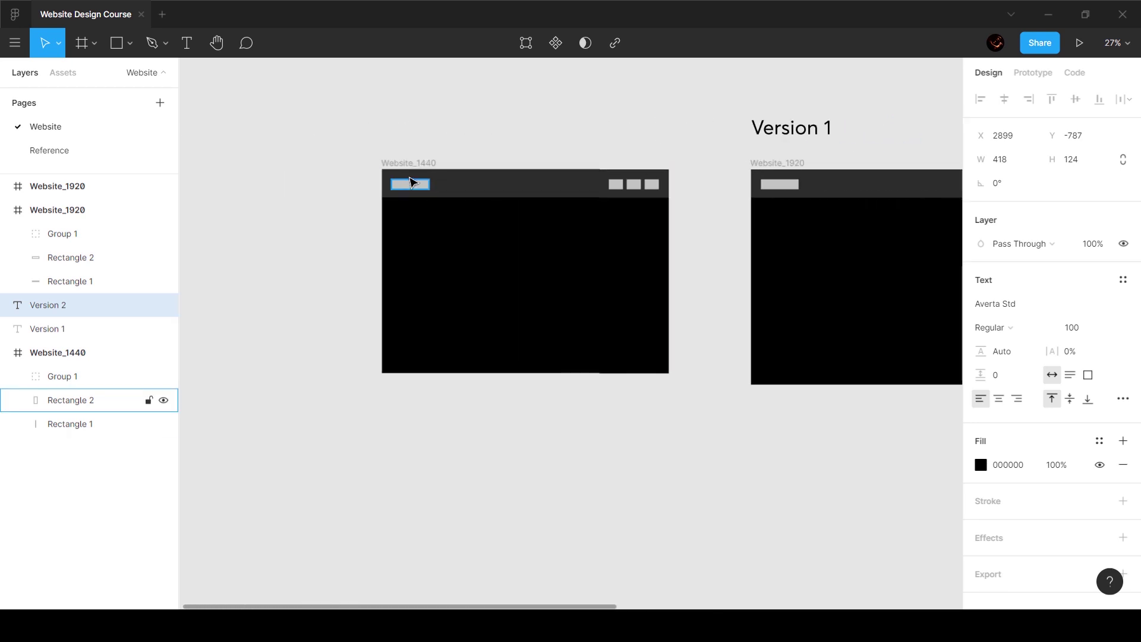
left_click(411, 167)
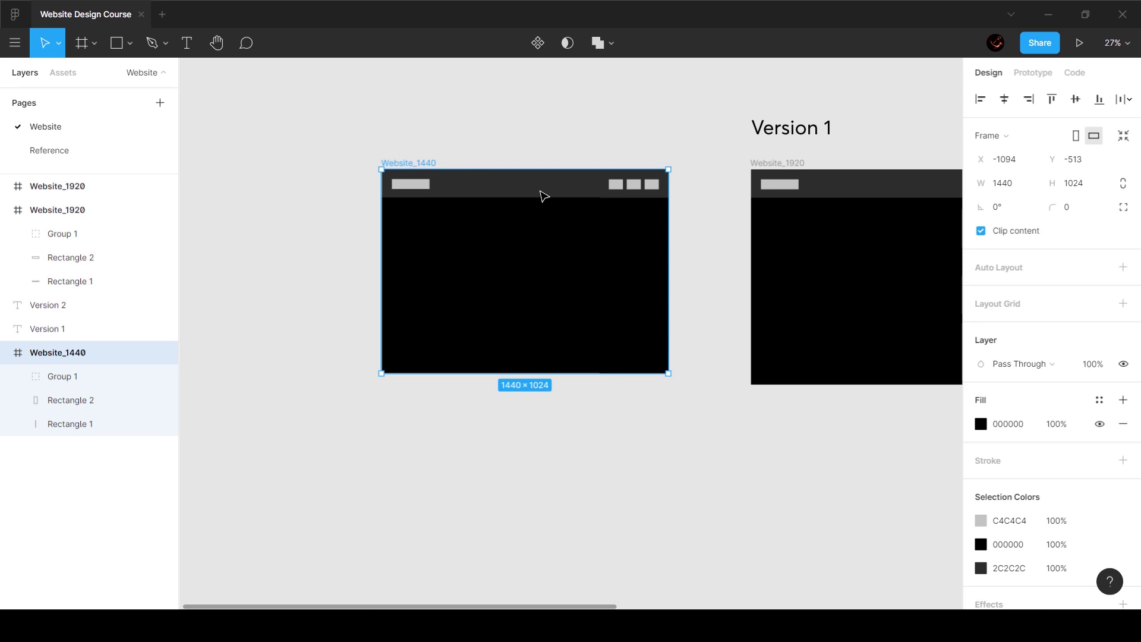
left_click(390, 184)
scroll(687, 188, "right", 7)
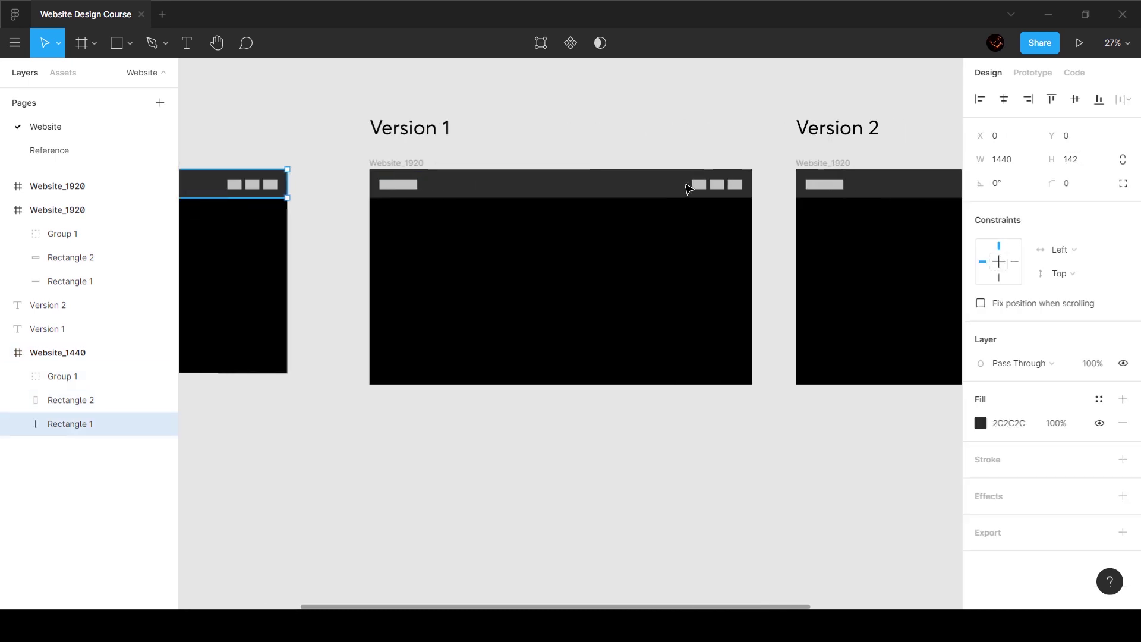
- Move the logo placeholder in the Version 2 header to X 300
scroll(687, 188, "right", 6)
left_click(498, 185)
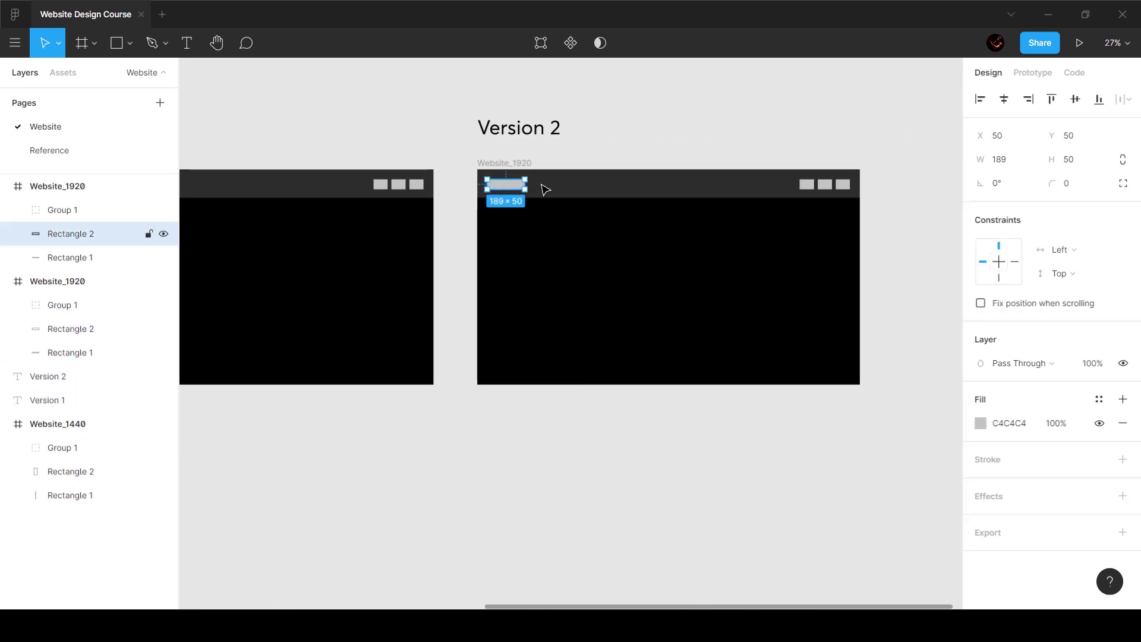
left_click_drag(509, 185, 559, 190)
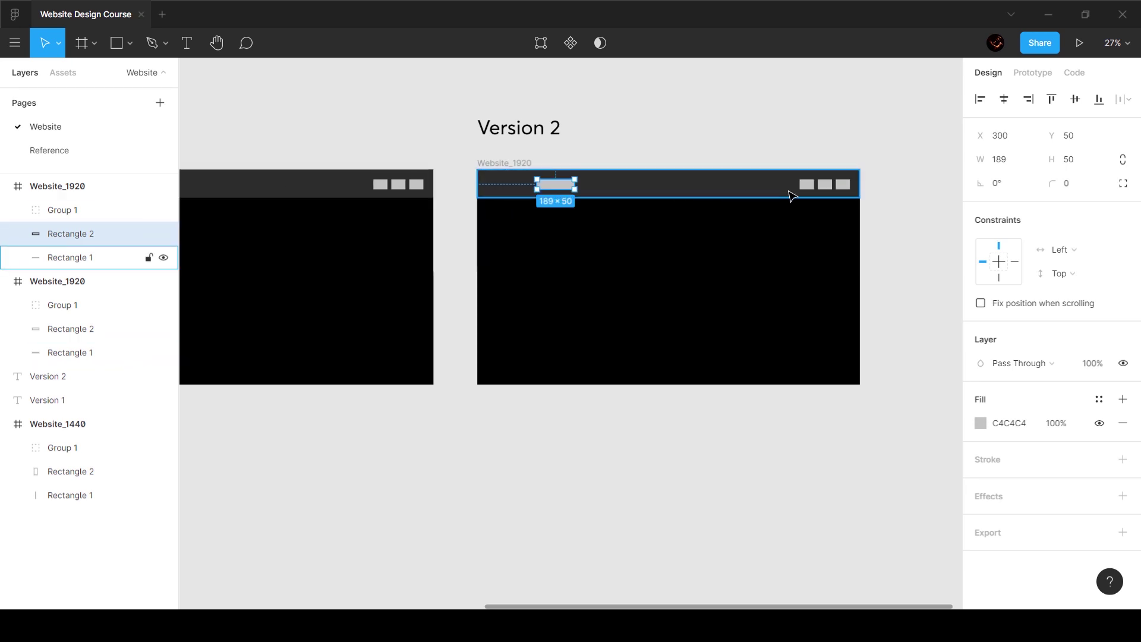
- Delete the header bar, logo placeholder and link group from the Version 2 frame
left_click(832, 185)
left_click(565, 185, "shift")
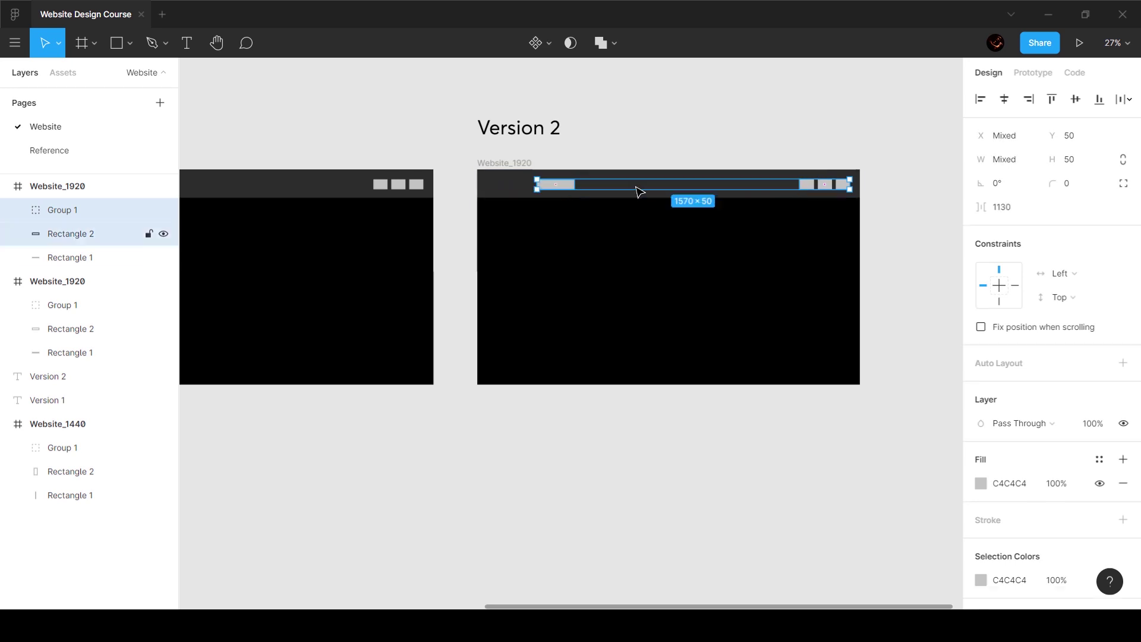
left_click(682, 194, "shift")
key("Delete")
scroll(685, 198, "up", 1)
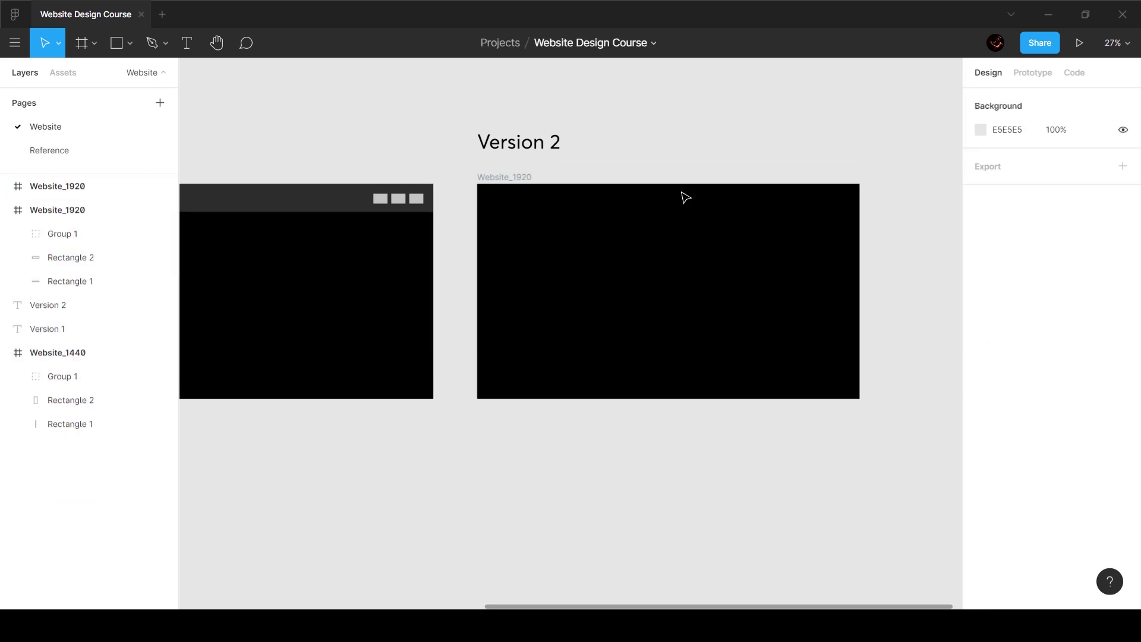
- Copy the header bar, logo placeholder and link group from the Website_1440 frame into the Version 2 Website_1920 frame
scroll(685, 197, "left", 10)
left_click_drag(258, 179, 575, 256)
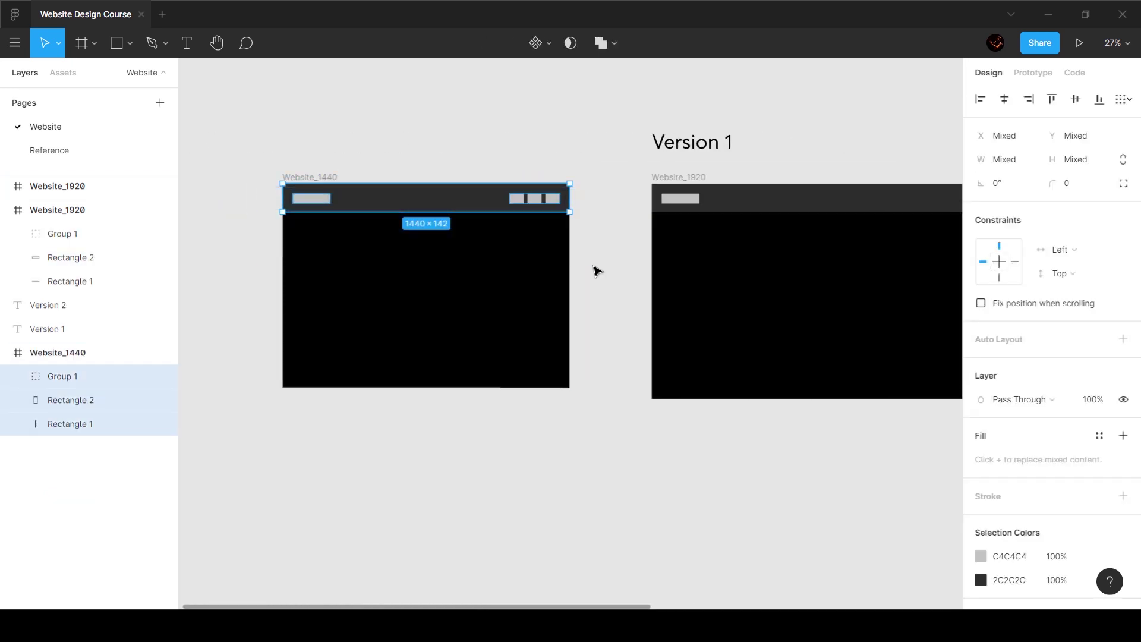
scroll(601, 269, "right", 10)
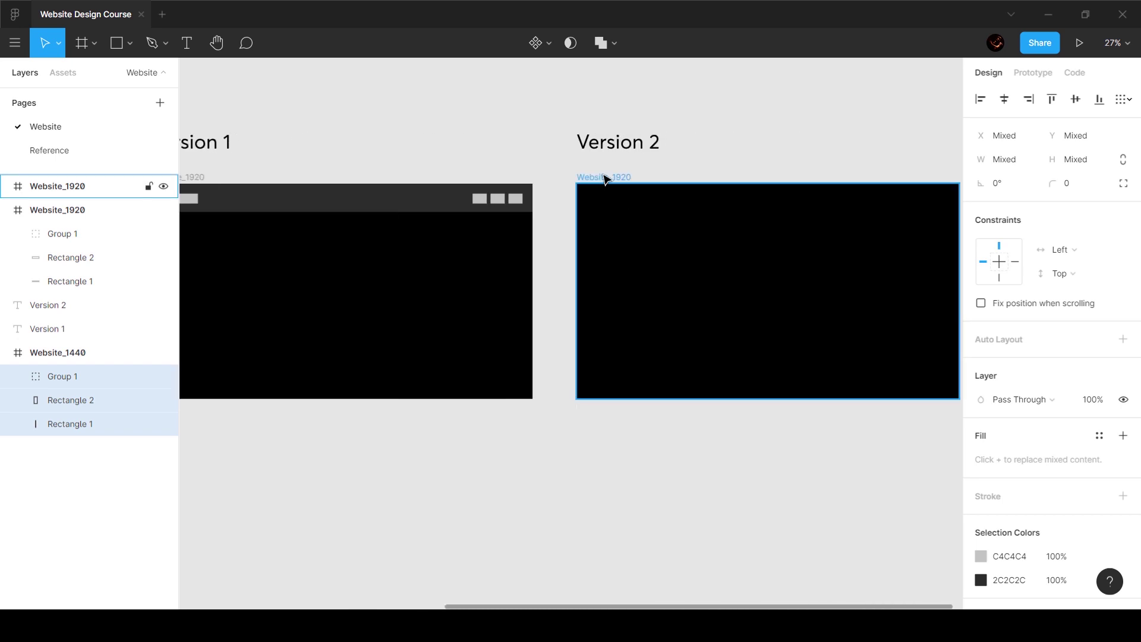
left_click(605, 178)
key("ctrl+v")
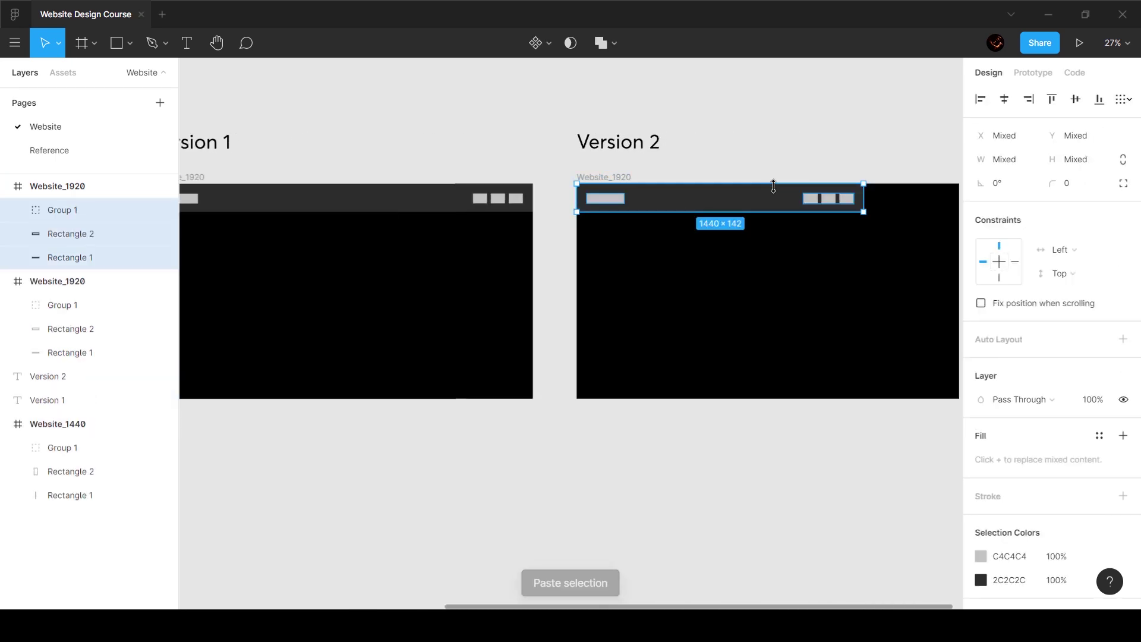
- Group the pasted header elements and centre the group horizontally in the Version 2 frame
key("ctrl+g")
left_click(1006, 99)
left_click(874, 130)
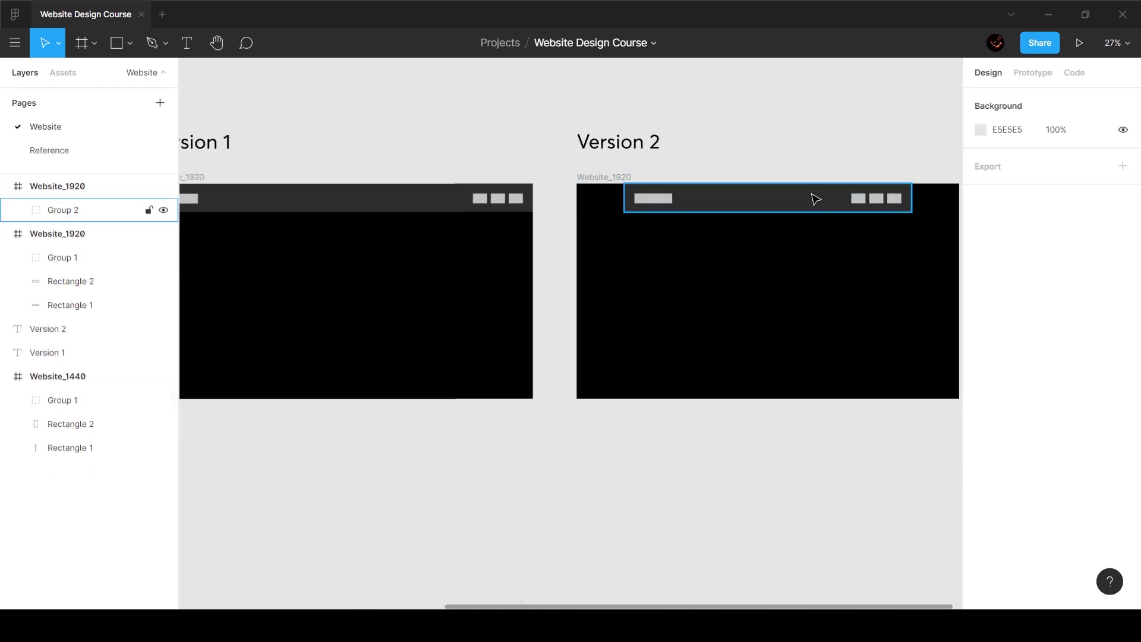
- Stretch only the header bar inside the Version 2 group to both frame edges, at X 0 and 1920 px wide
scroll(814, 198, "right", 3)
scroll(816, 199, "right", 1)
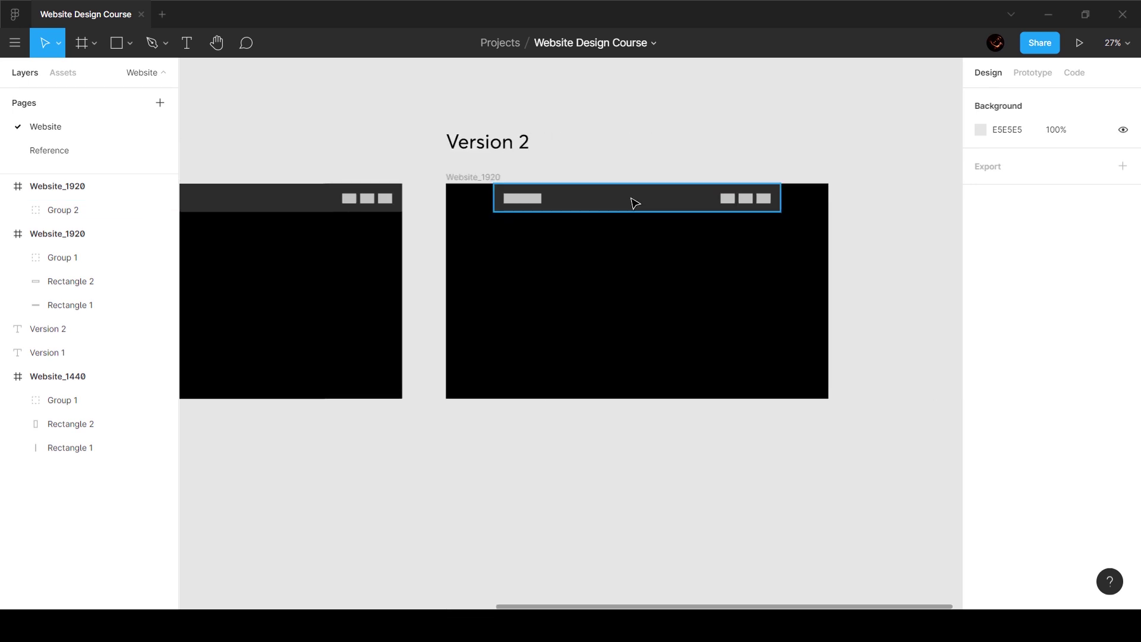
double_click(643, 206)
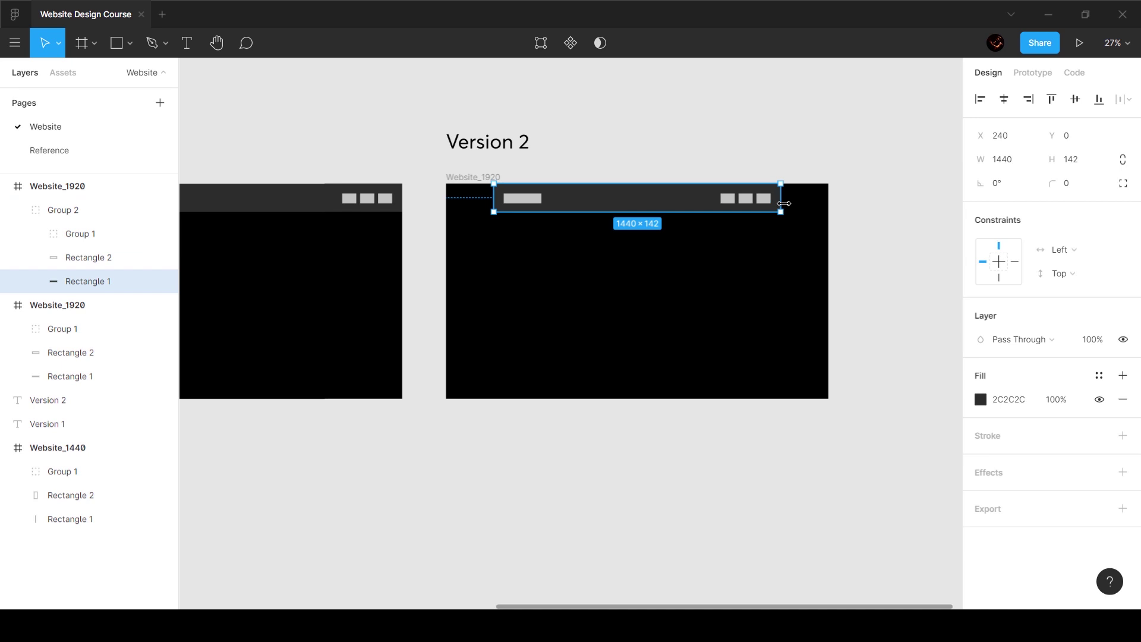
left_click_drag(781, 203, 829, 204)
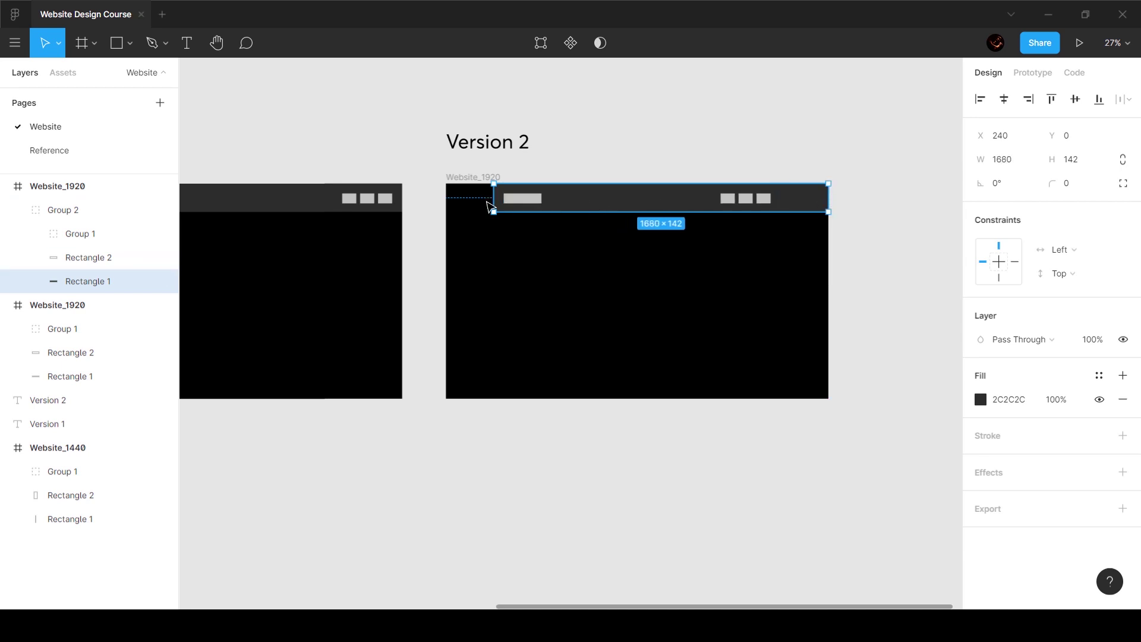
left_click_drag(494, 202, 438, 198)
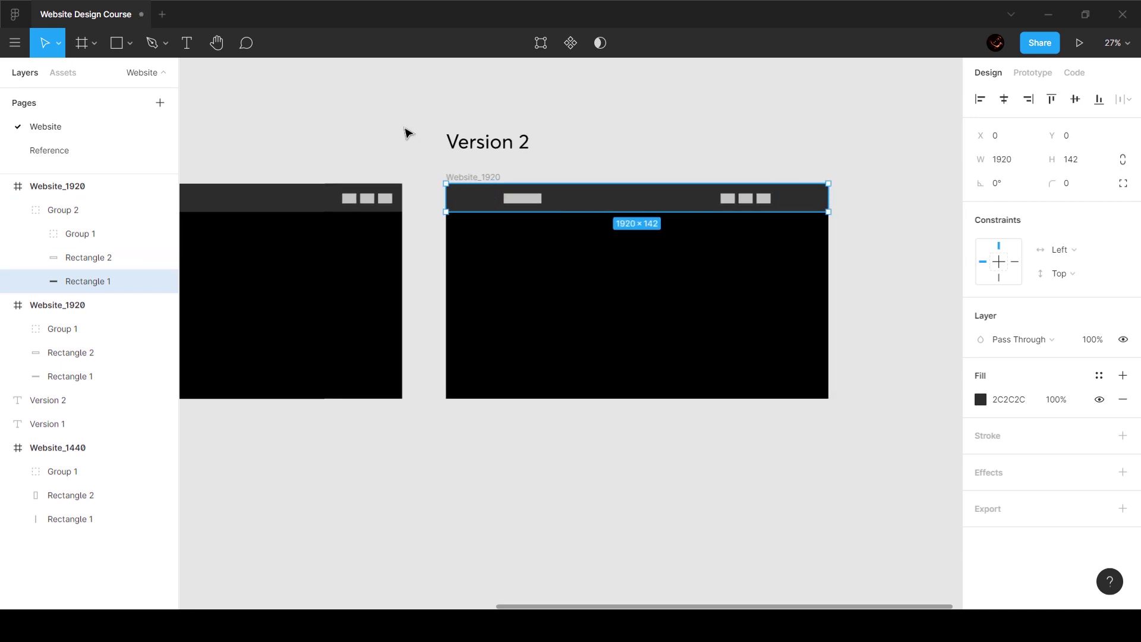
left_click(420, 156)
- Compare the header layouts of the Website_1440, Version 1 and Version 2 frames with the interface hidden, then restore the interface
scroll(420, 156, "left", 3)
key("ctrl+backslash")
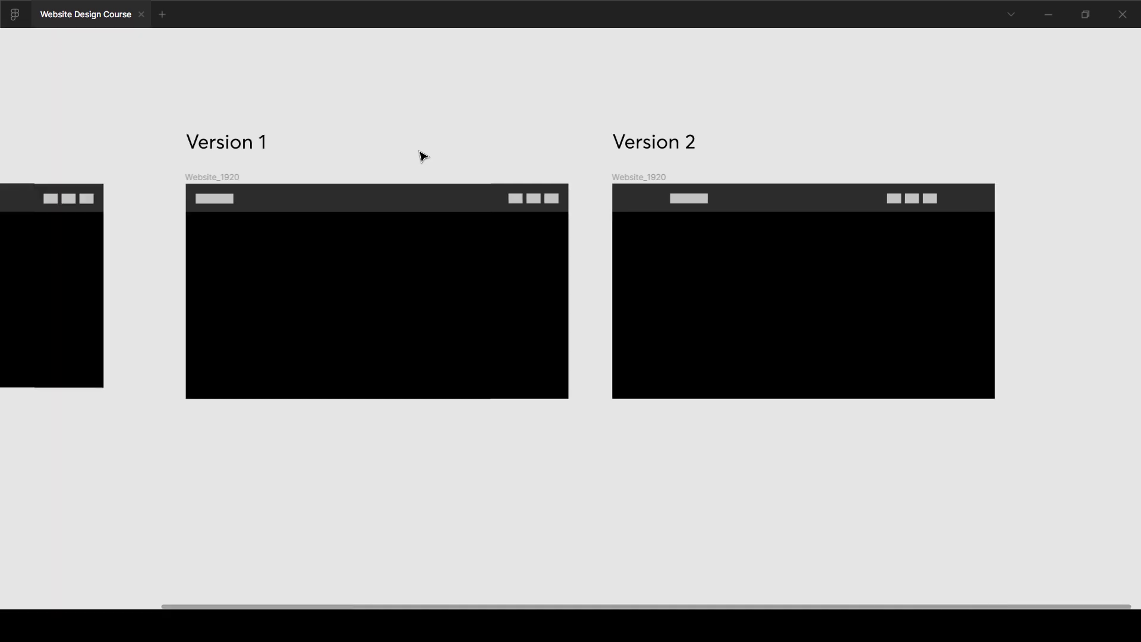
scroll(420, 156, "up", 1)
scroll(420, 156, "left", 1)
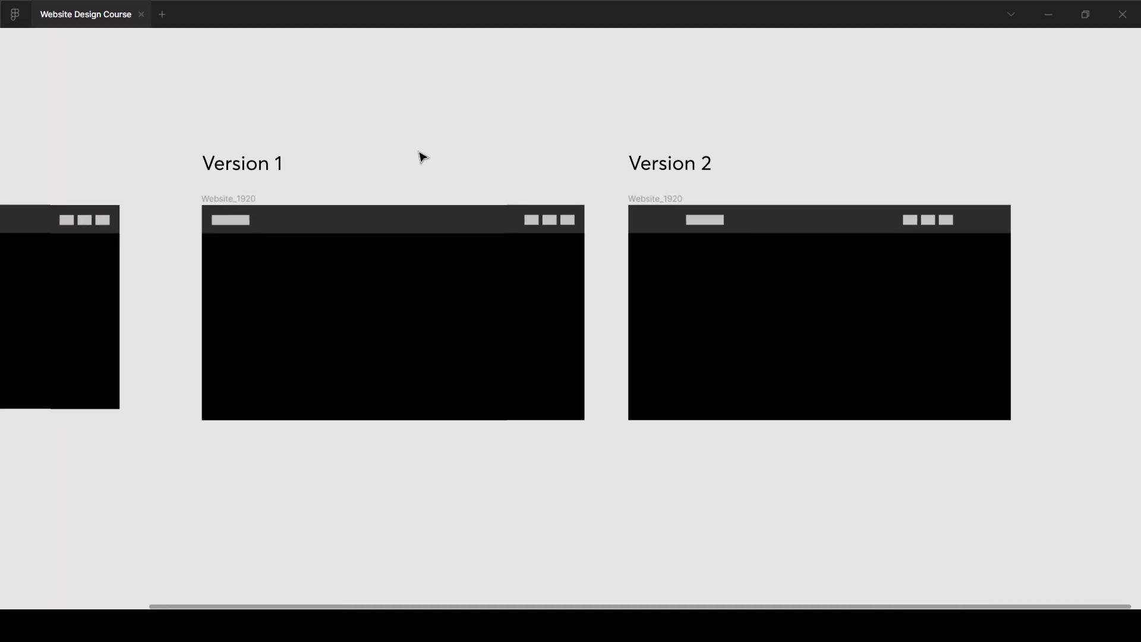
scroll(420, 158, "left", 5)
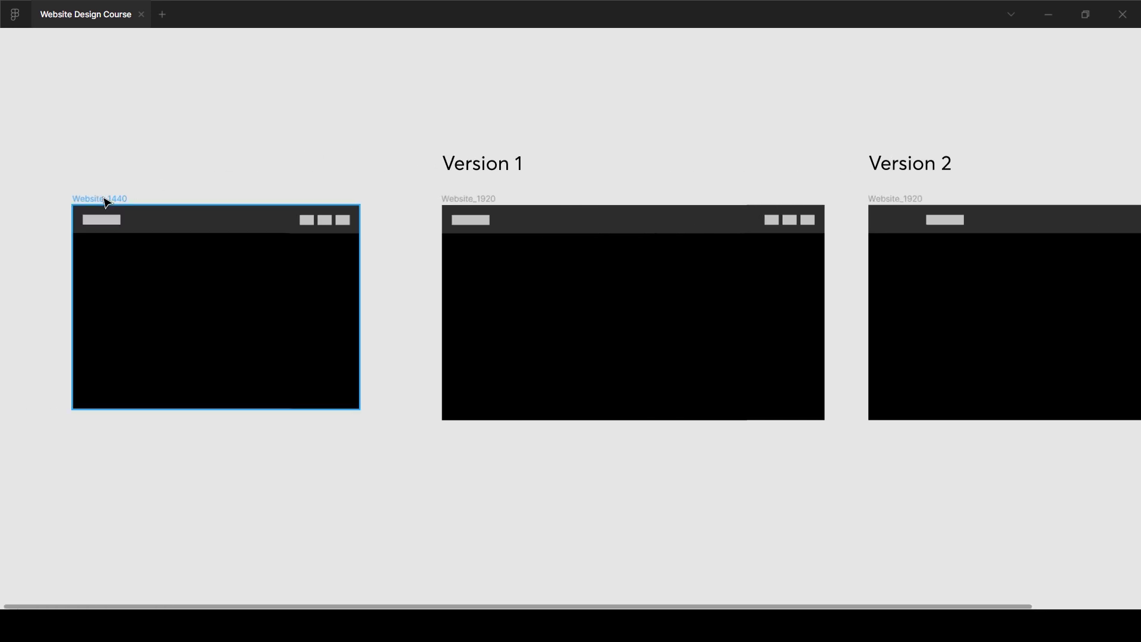
scroll(107, 202, "right", 6)
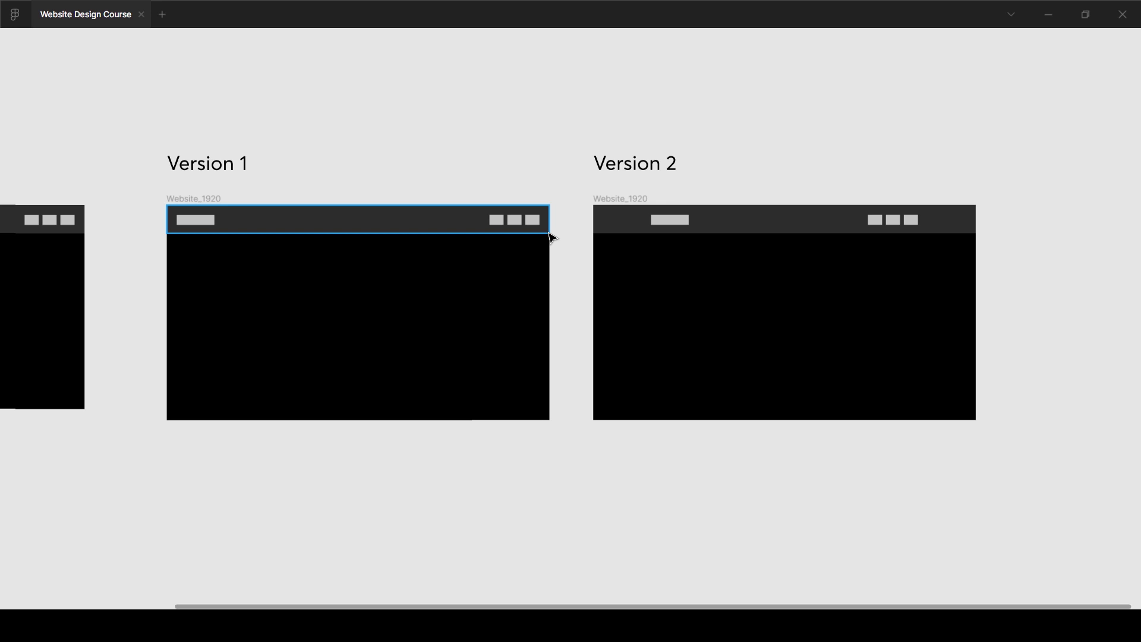
scroll(604, 196, "down", 3)
key("ctrl+backslash")
- Duplicate the Version 1 Website_1920 frame and place the copy to the right of Version 2 at X 5628
left_click(613, 193)
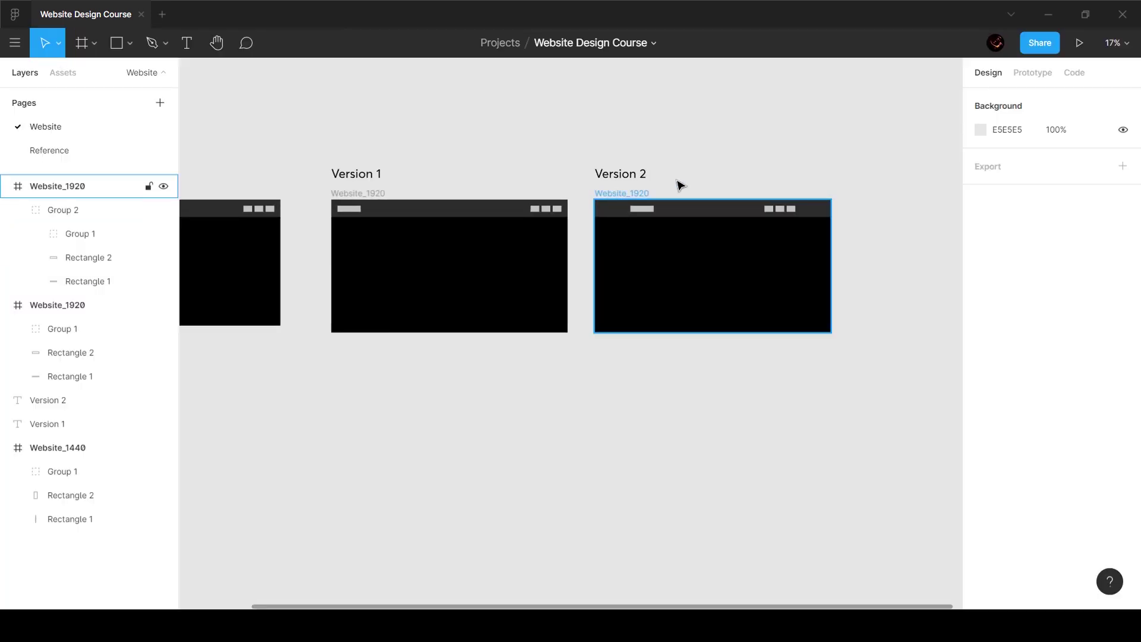
left_click(581, 194)
left_click(356, 194)
left_click_drag(357, 198, 838, 225)
left_click(327, 191)
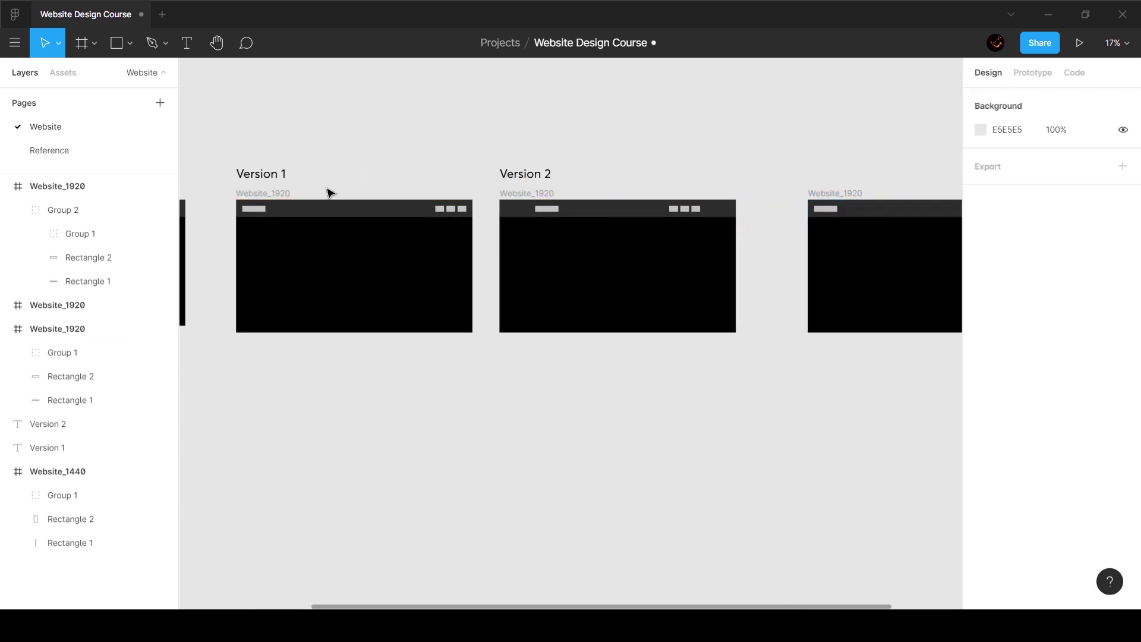
left_click_drag(229, 129, 604, 309)
left_click(746, 399)
left_click_drag(889, 205, 917, 205)
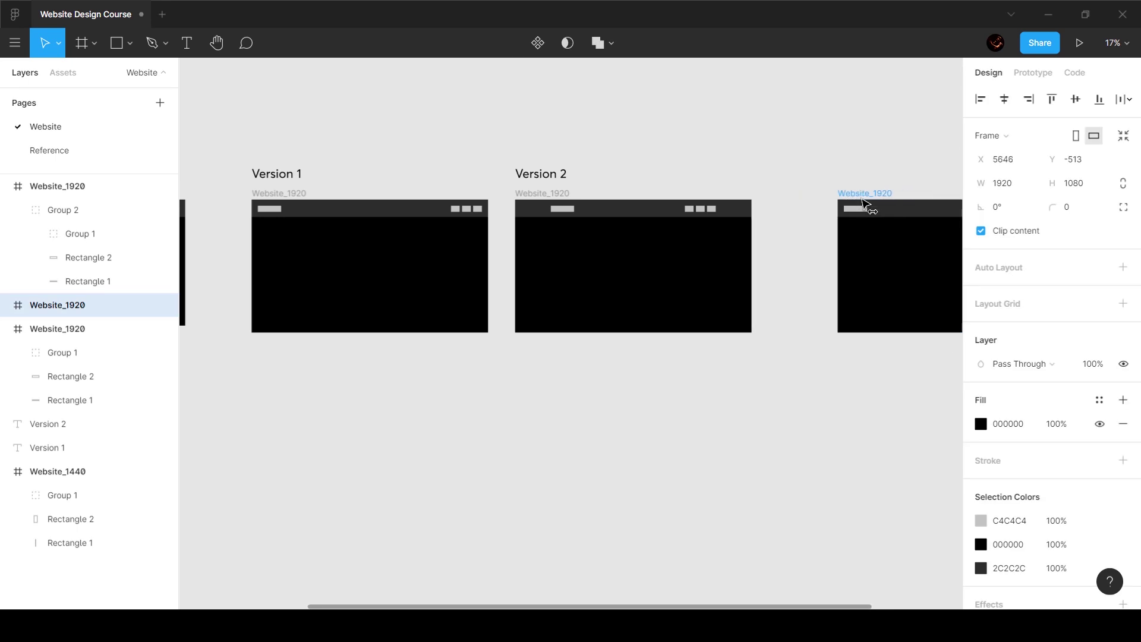
- Duplicate the "Version 1" label and place the copy above the new frame at X 5628, Y -787
left_click(275, 176)
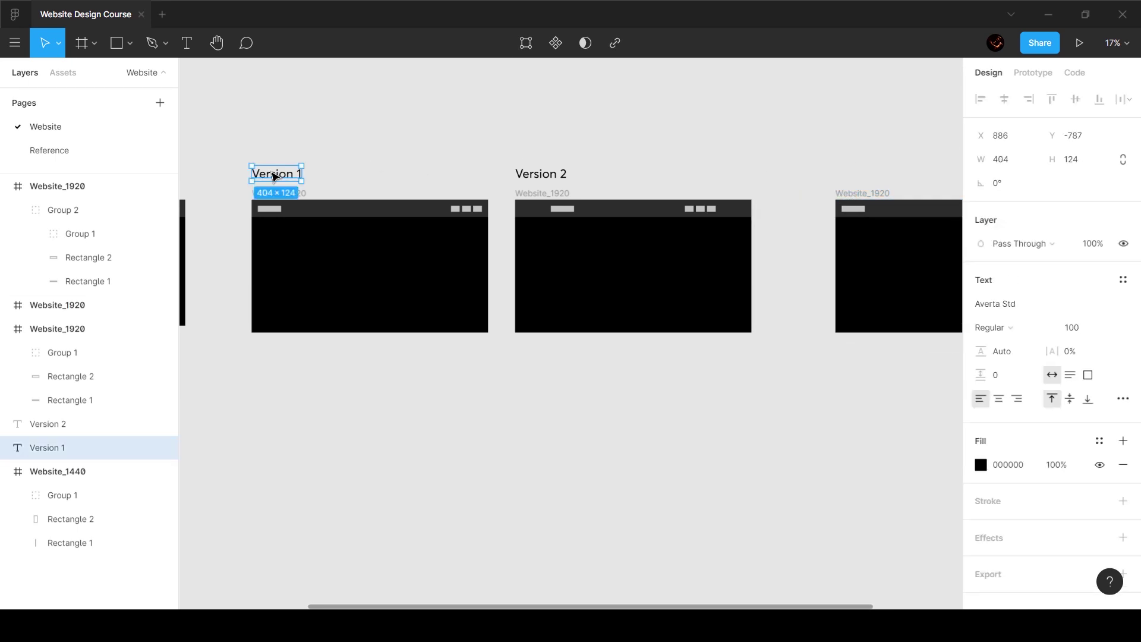
left_click_drag(276, 176, 856, 192)
double_click(866, 173)
key("Right")
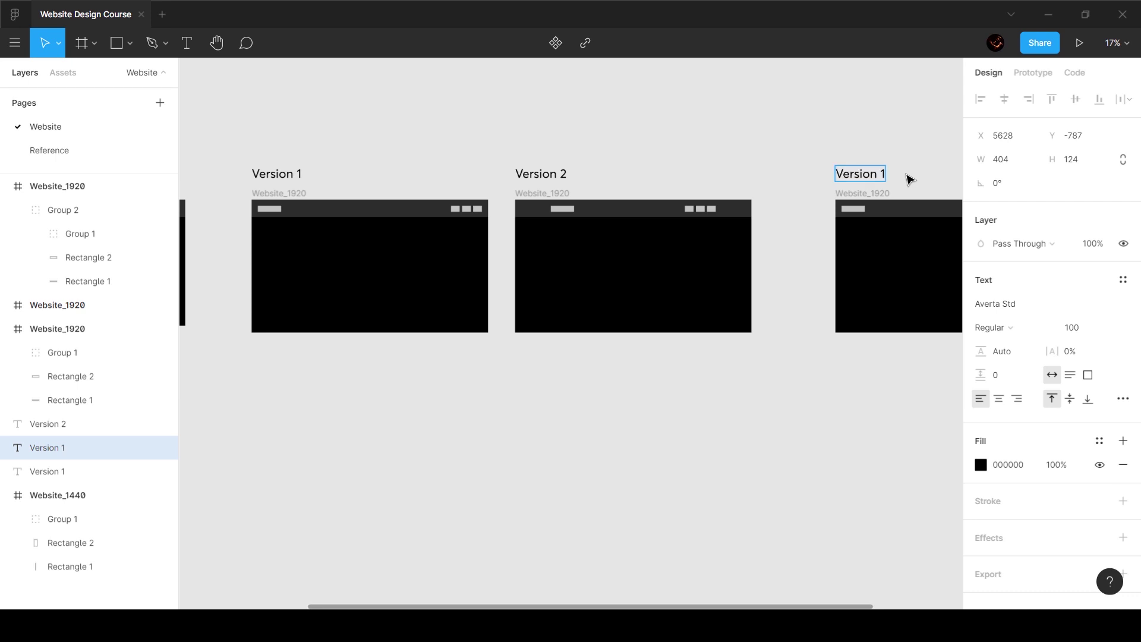
key("Escape")
scroll(825, 155, "right", 5)
key("Escape")
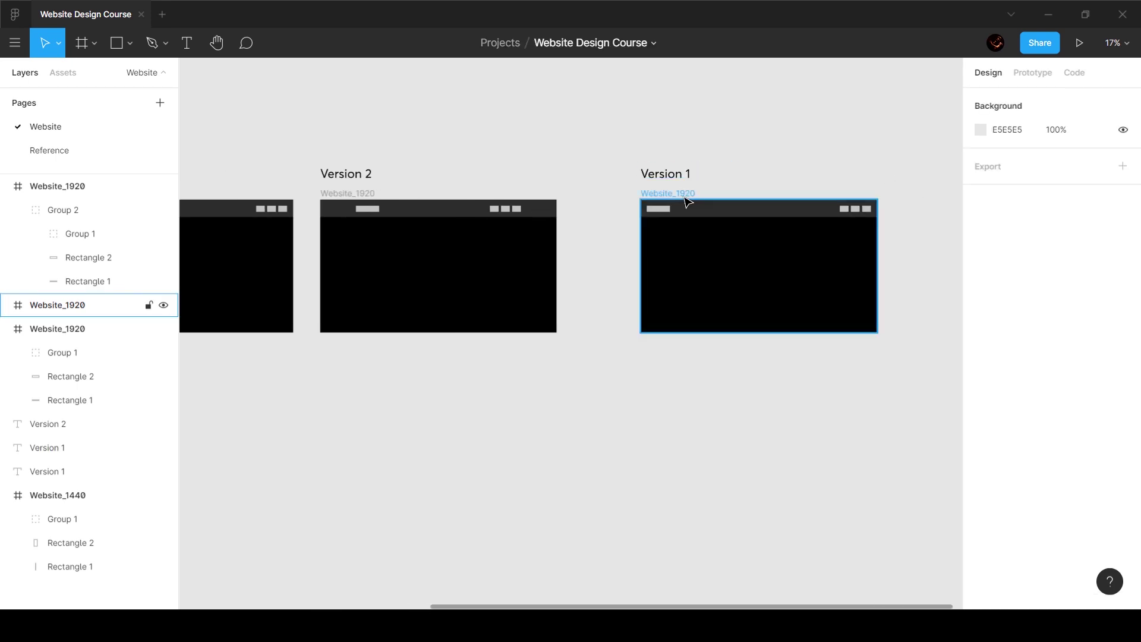
- Rename the duplicated frame under the new label to Website_3840
scroll(687, 202, "up", 3, "ctrl")
left_click(662, 196)
double_click(28, 298)
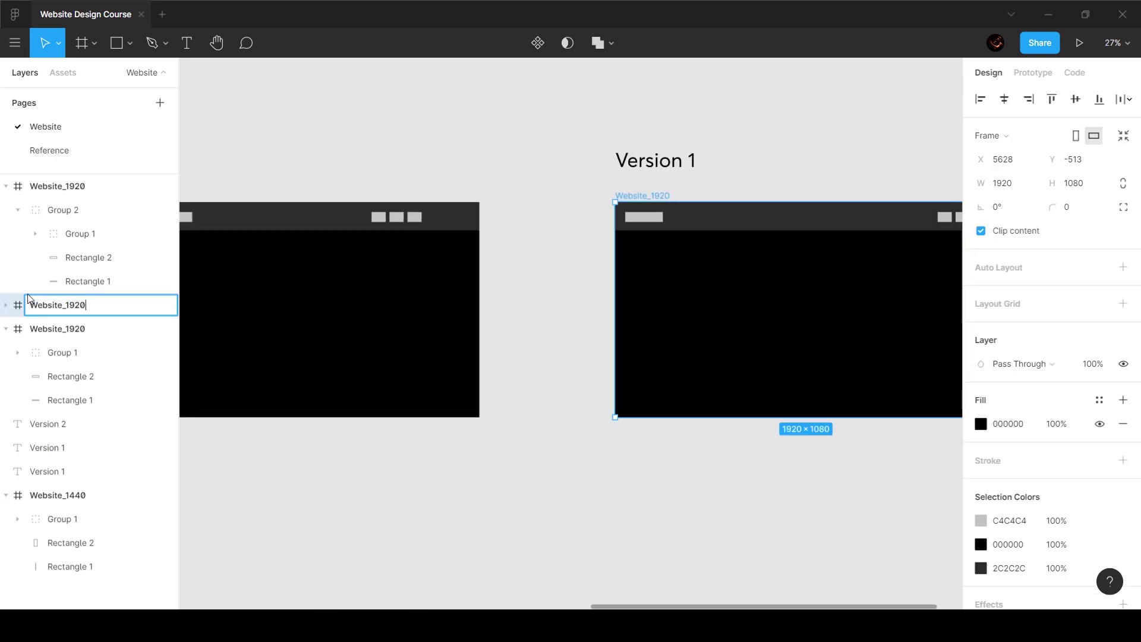
key("BackSpace")
key("BackSpace")
key("BackSpace")
type("3840")
key("Return")
left_click(551, 168)
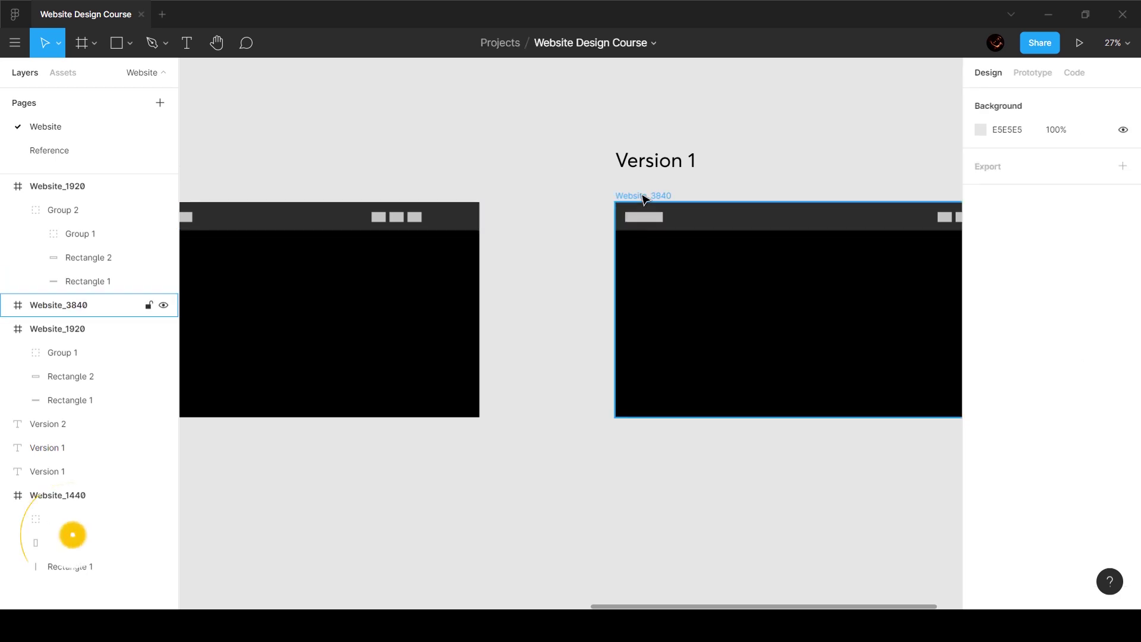
- Resize the Website_3840 frame to 3840 px wide and 2160 px high
left_click(644, 196)
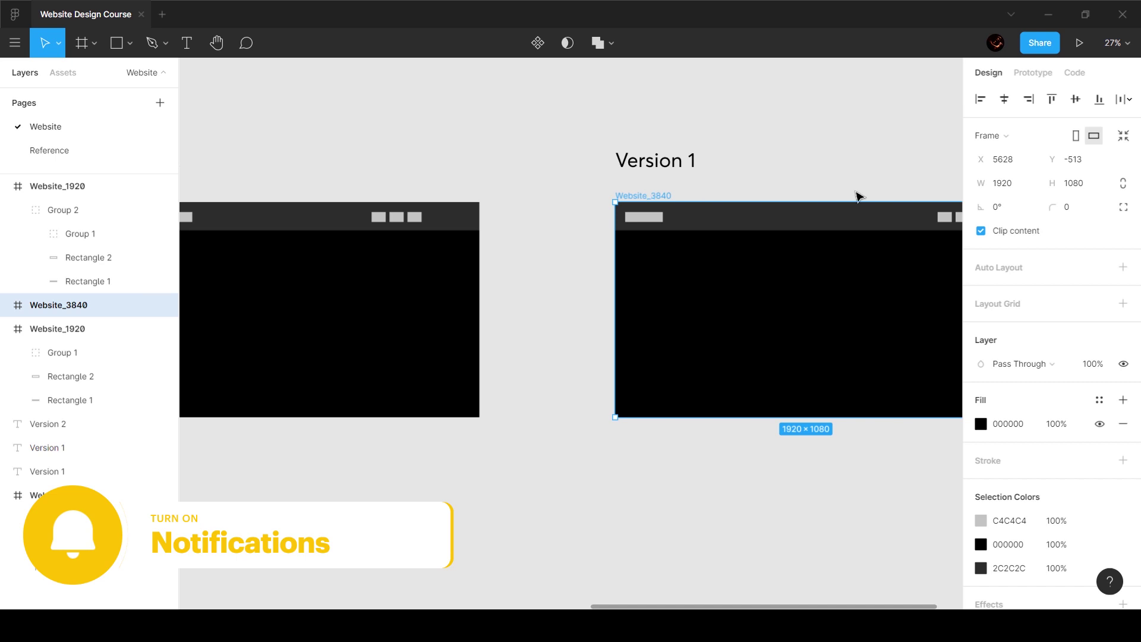
left_click(1018, 189)
type("384")
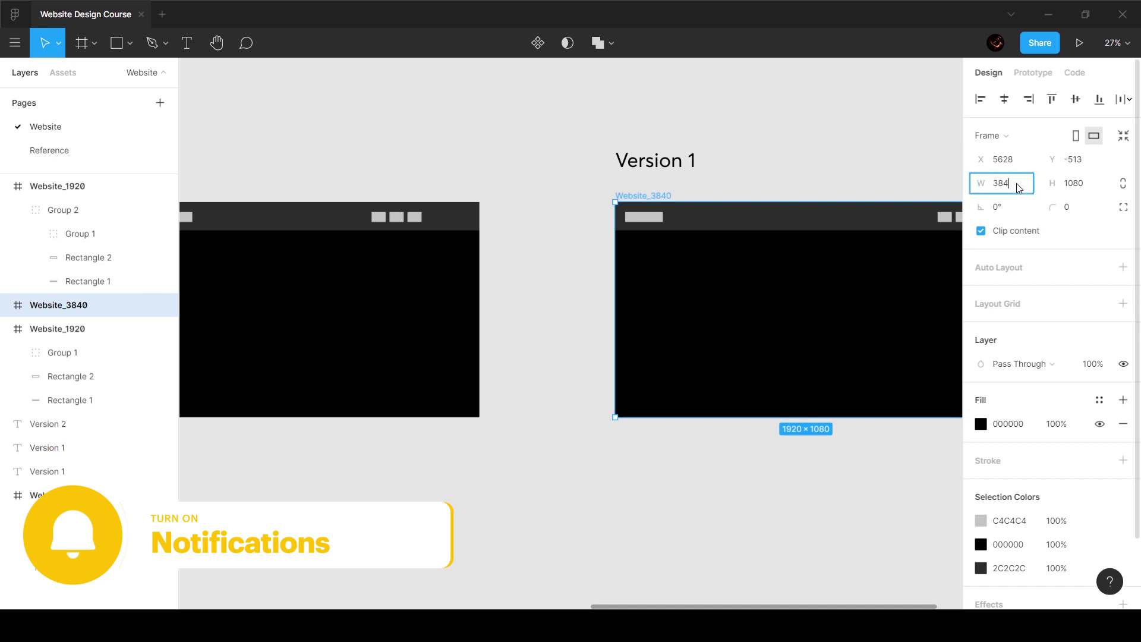
type("0")
key("Tab")
type("216")
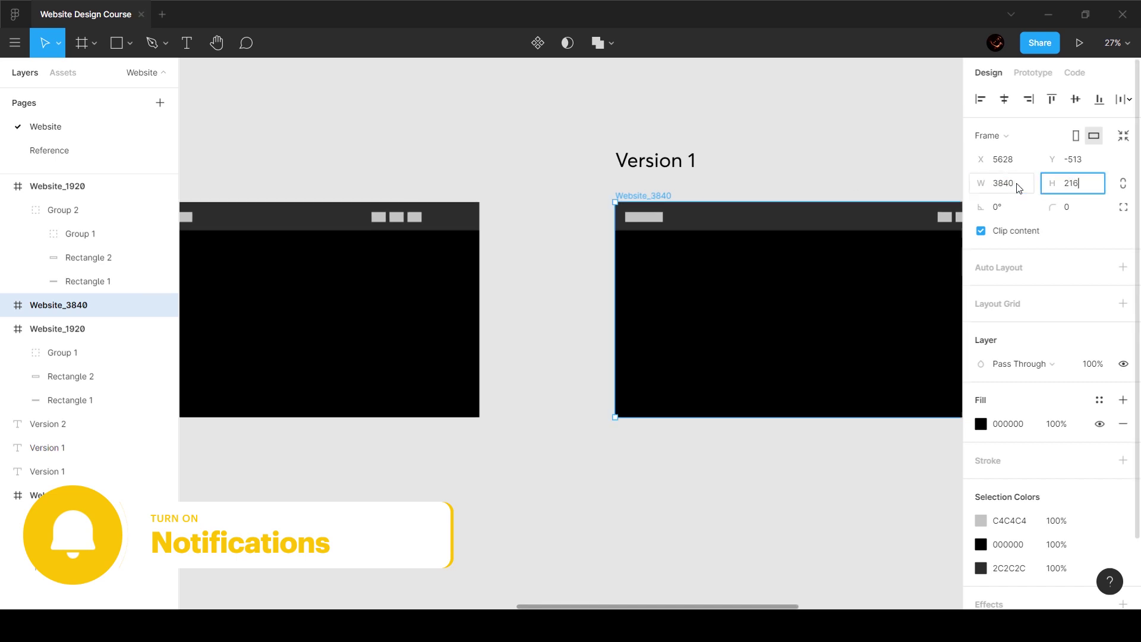
key("Return")
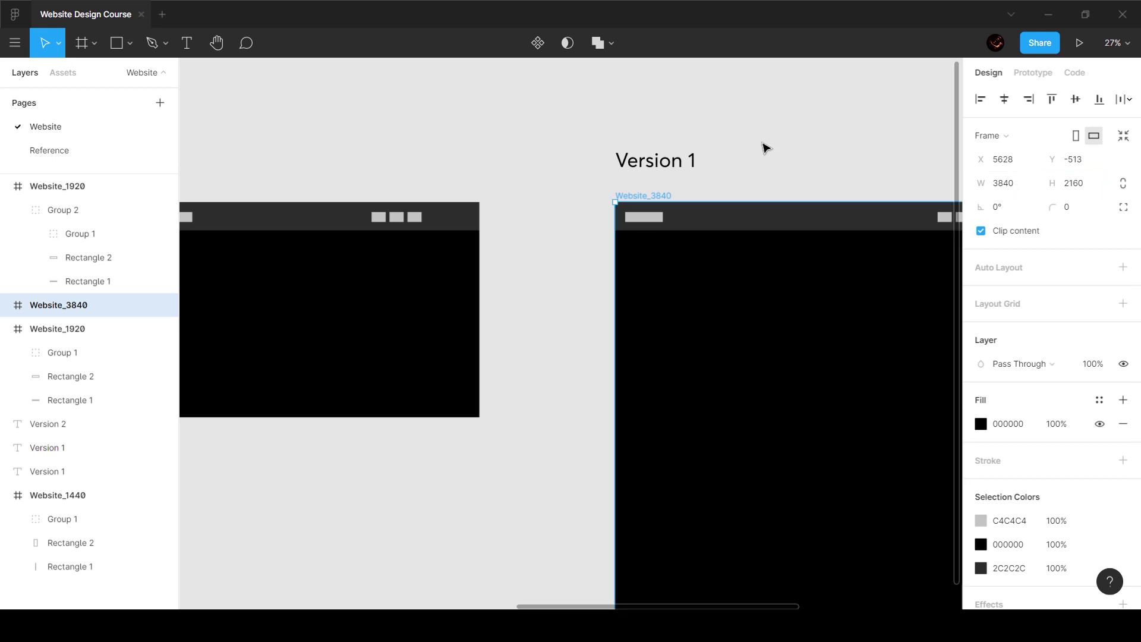
scroll(766, 149, "down", 3)
scroll(772, 143, "down", 5)
left_click(795, 127)
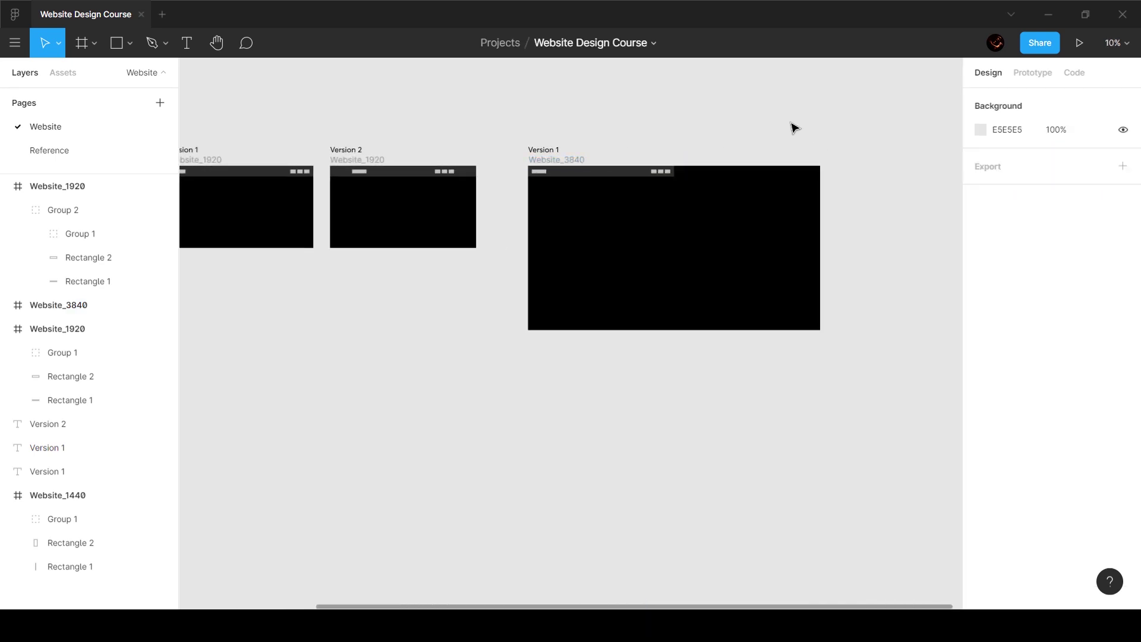
- Extend the header bar of the Website_3840 frame to the frame's full 3840 px width
scroll(712, 123, "up", 3)
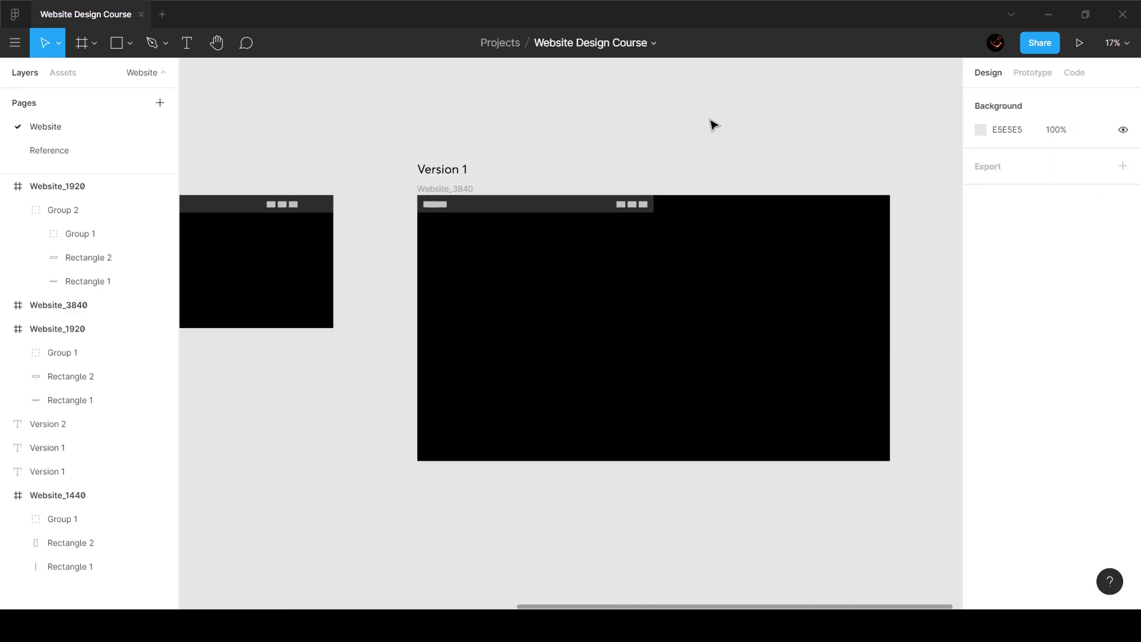
scroll(713, 125, "left", 8)
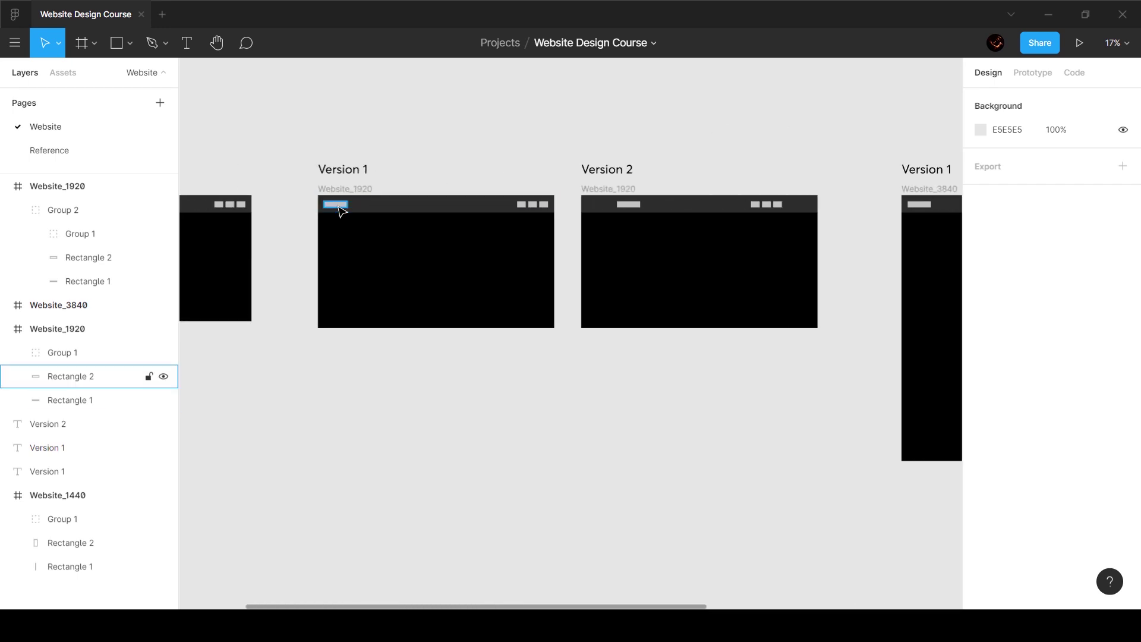
scroll(710, 224, "right", 8)
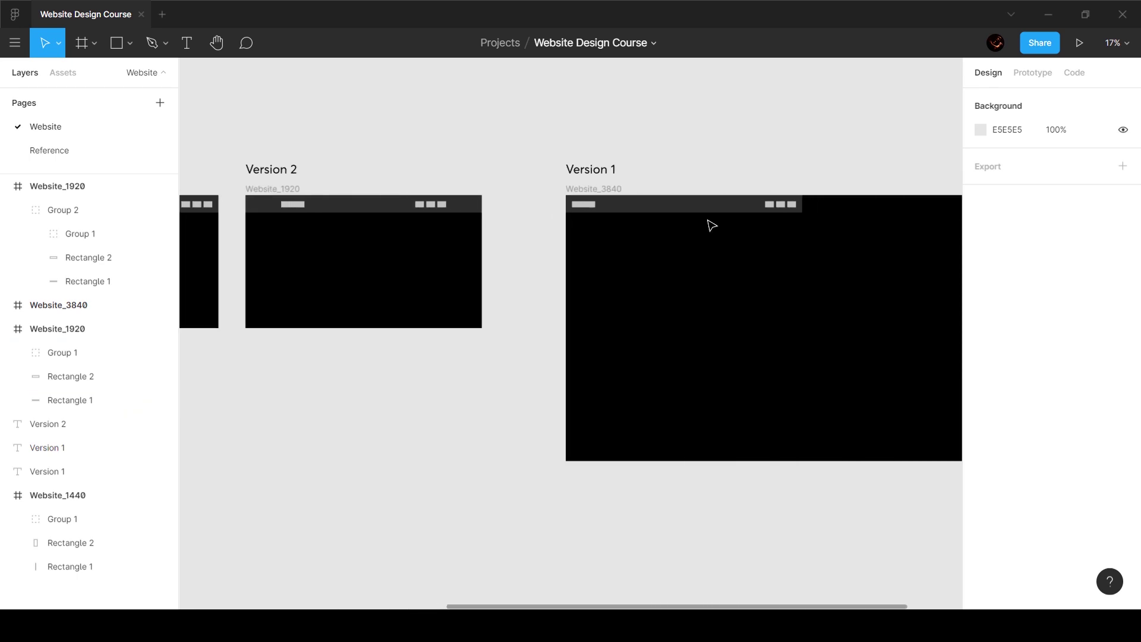
left_click(555, 208)
left_click_drag(615, 205, 836, 215)
left_click(885, 215)
- Move the link group in the Website_3840 header to X 3539, leaving a 50 px margin to the frame's right edge
left_click(580, 205)
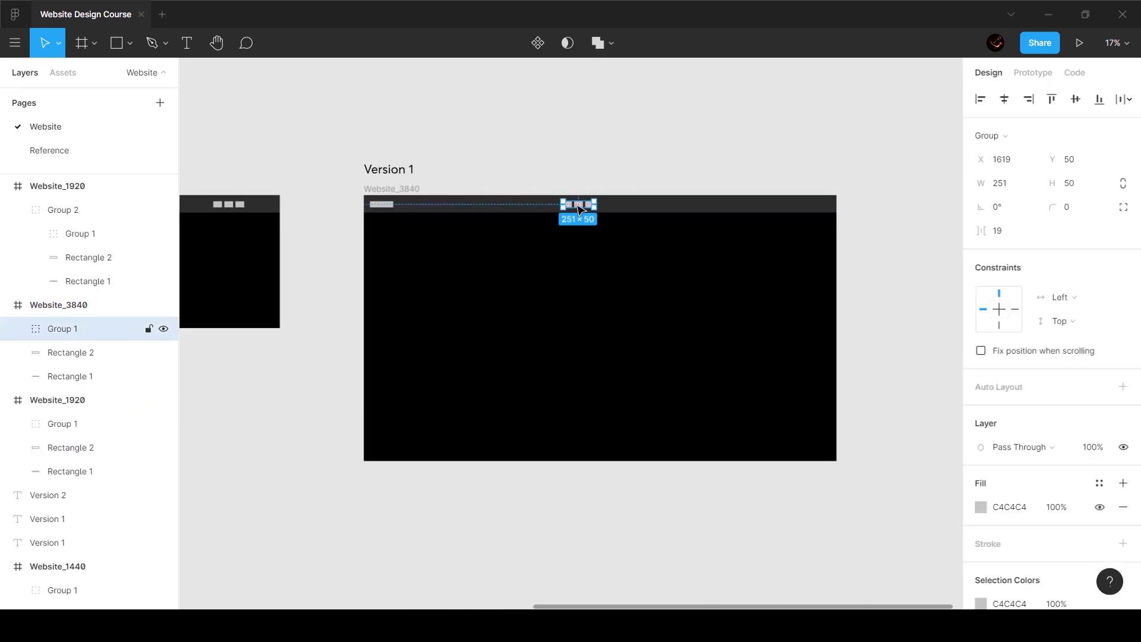
left_click_drag(586, 208, 822, 219)
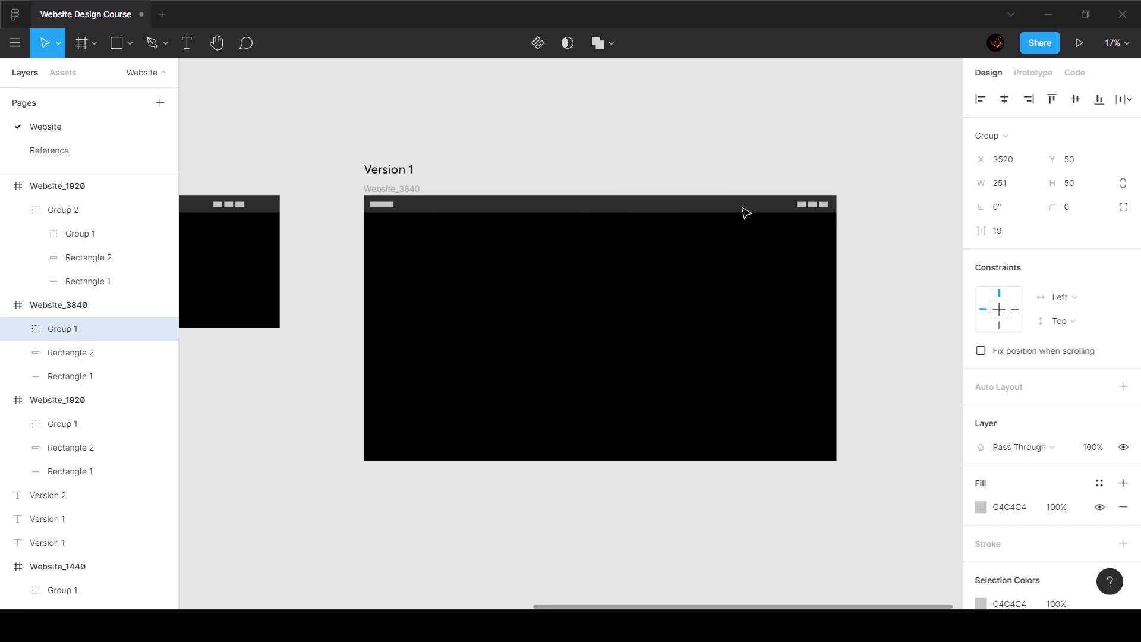
left_click_drag(742, 216, 855, 208)
scroll(560, 214, "up", 5)
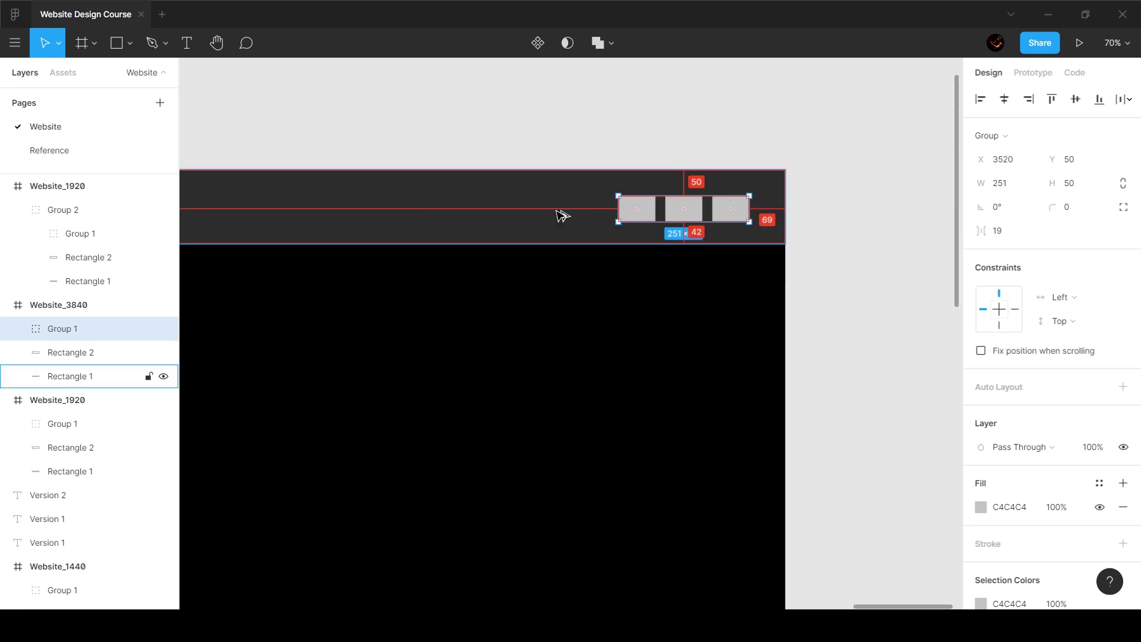
key("Right")
key("Right")
key("Right")
key("Right")
key("Right")
key("Right")
key("Right")
key("Right")
key("Right")
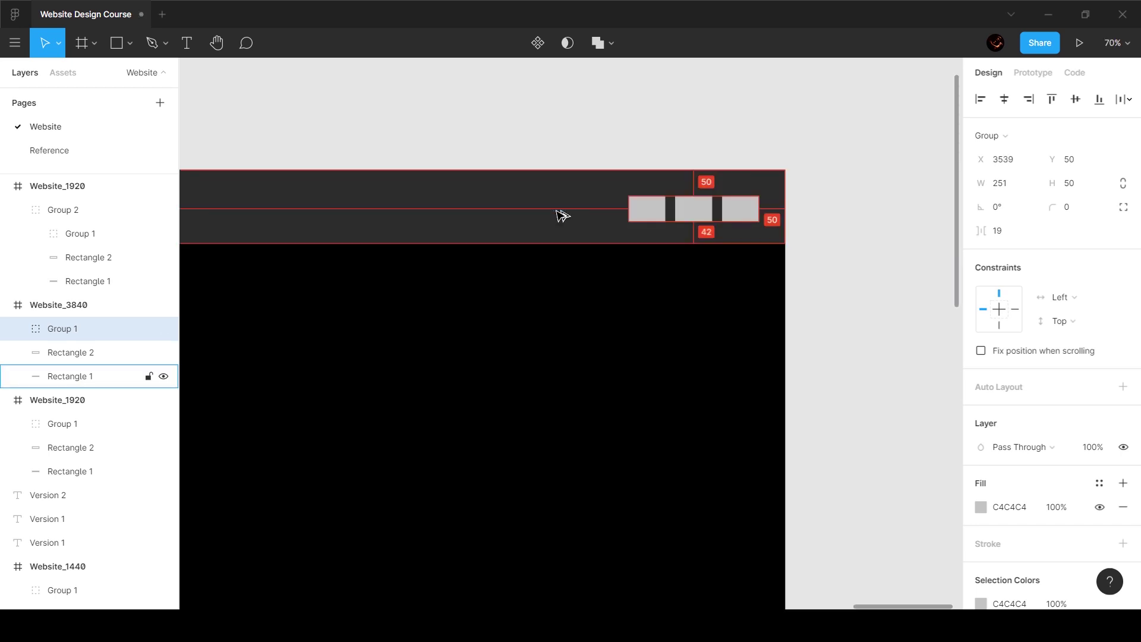
scroll(492, 148, "down", 6)
left_click(491, 148)
- Duplicate the Website_3840 frame together with its "Version 1" label and place the copies to the right of the original
scroll(493, 148, "left", 4)
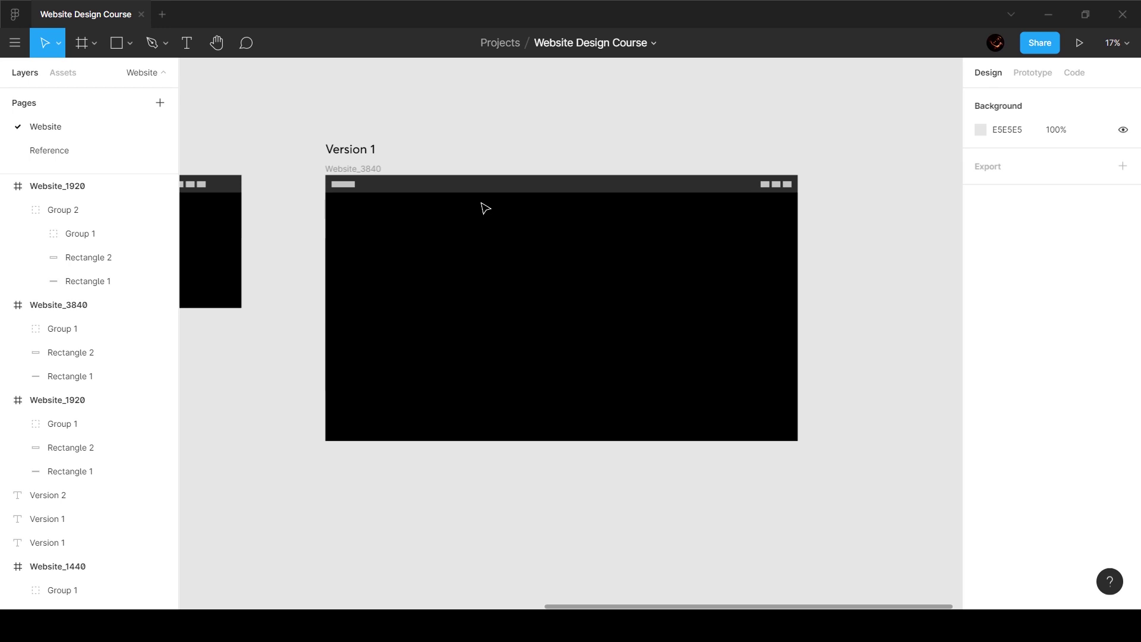
left_click(353, 169)
left_click(352, 150, "shift")
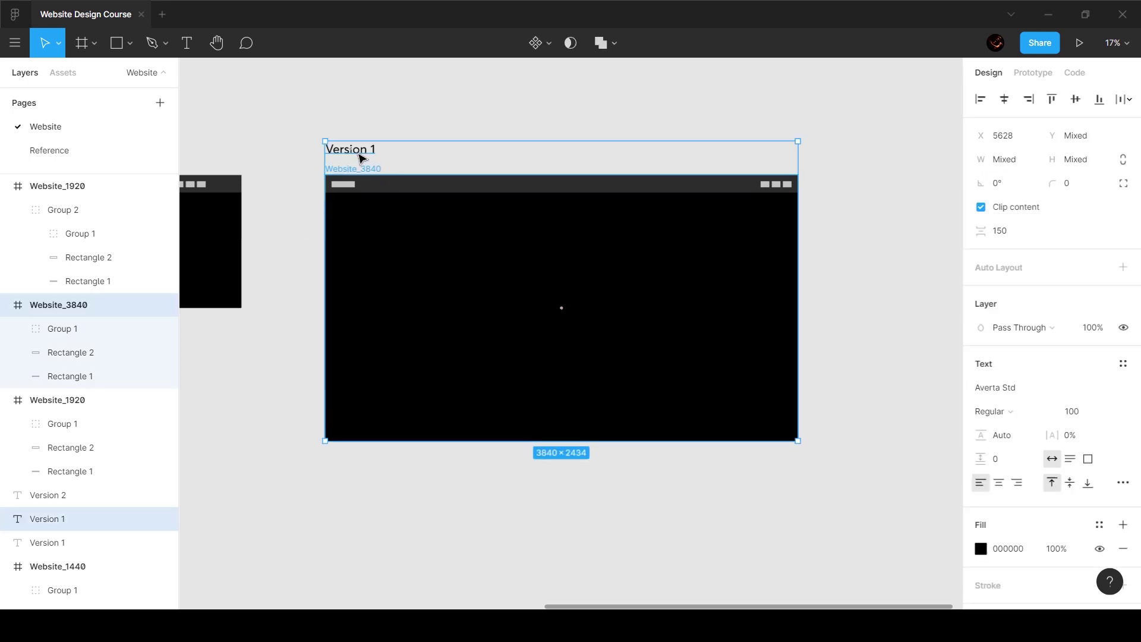
key("ctrl+d")
key("Escape")
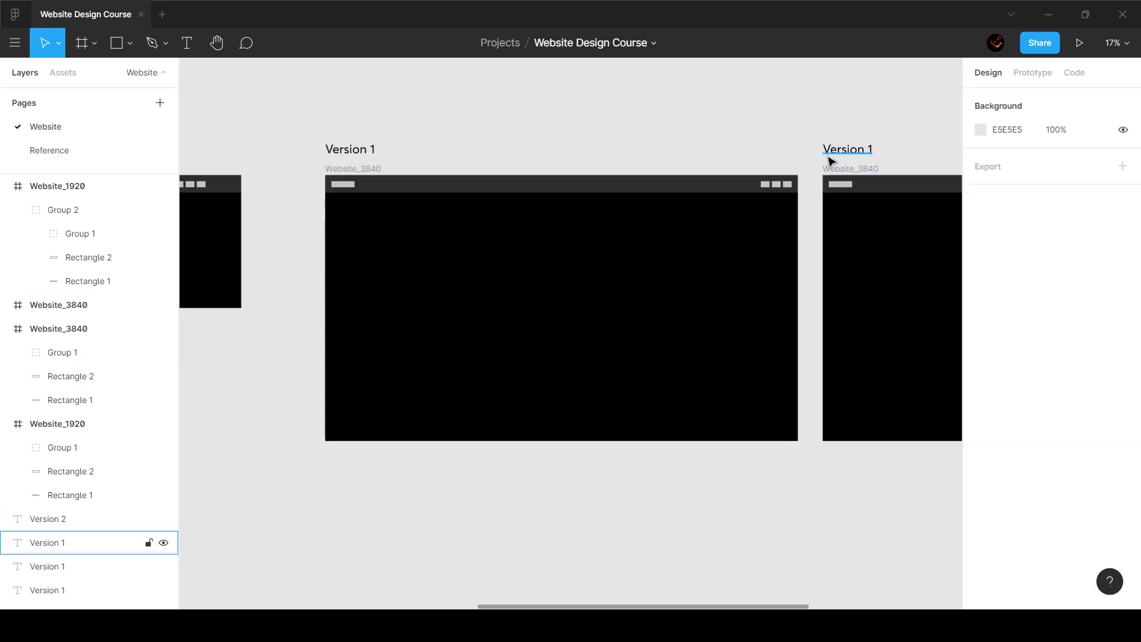
- Rename the label above the duplicated Website_3840 frame to "Version 2"
scroll(689, 160, "right", 5)
scroll(690, 161, "right", 2)
double_click(555, 149)
key("Right")
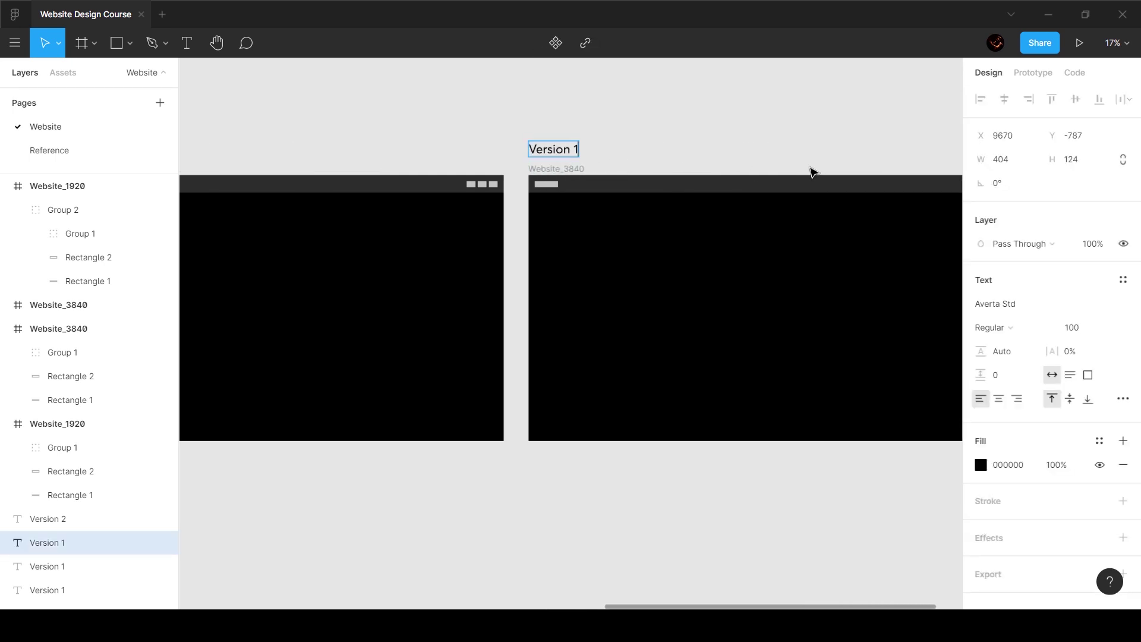
left_click(803, 129)
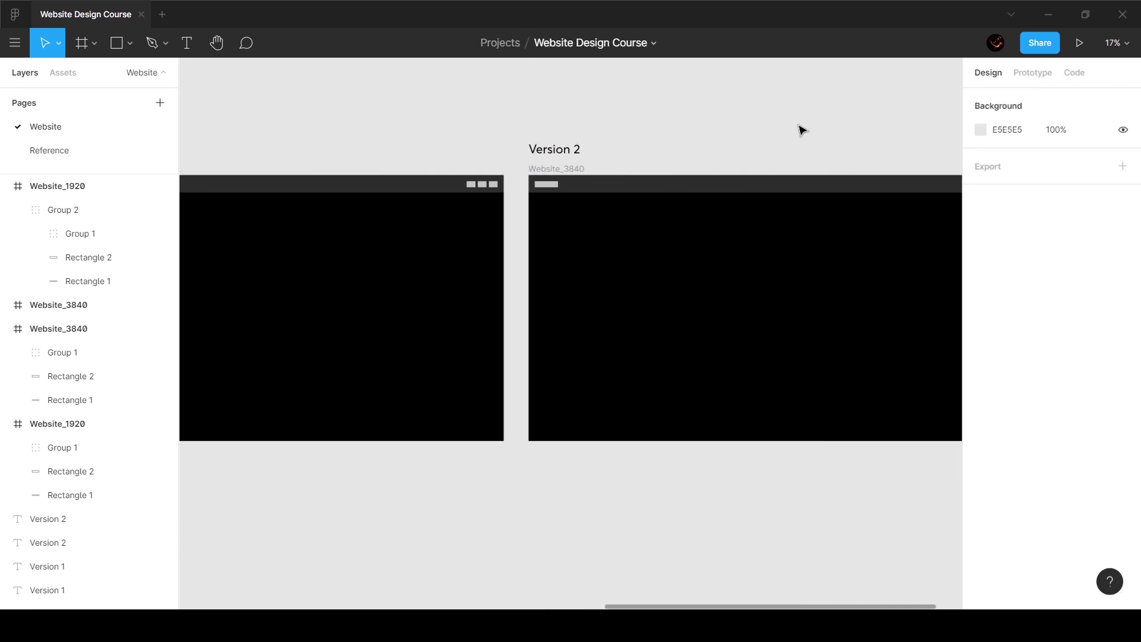
- Copy the complete header group from the Version 2 Website_1920 frame
scroll(802, 130, "right", 3)
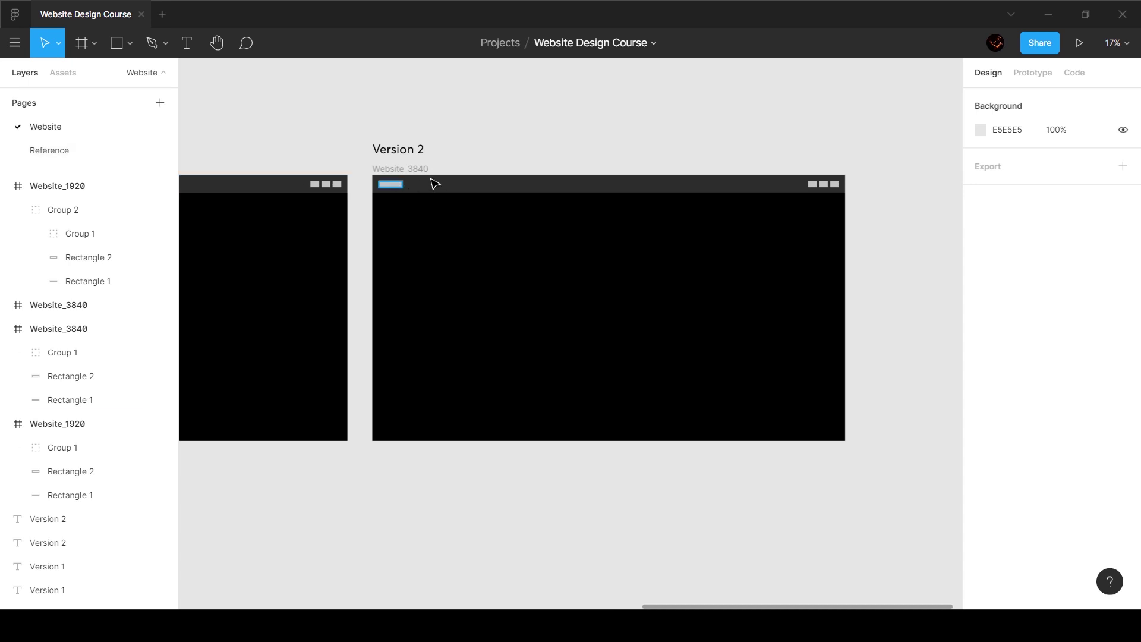
scroll(485, 173, "left", 10)
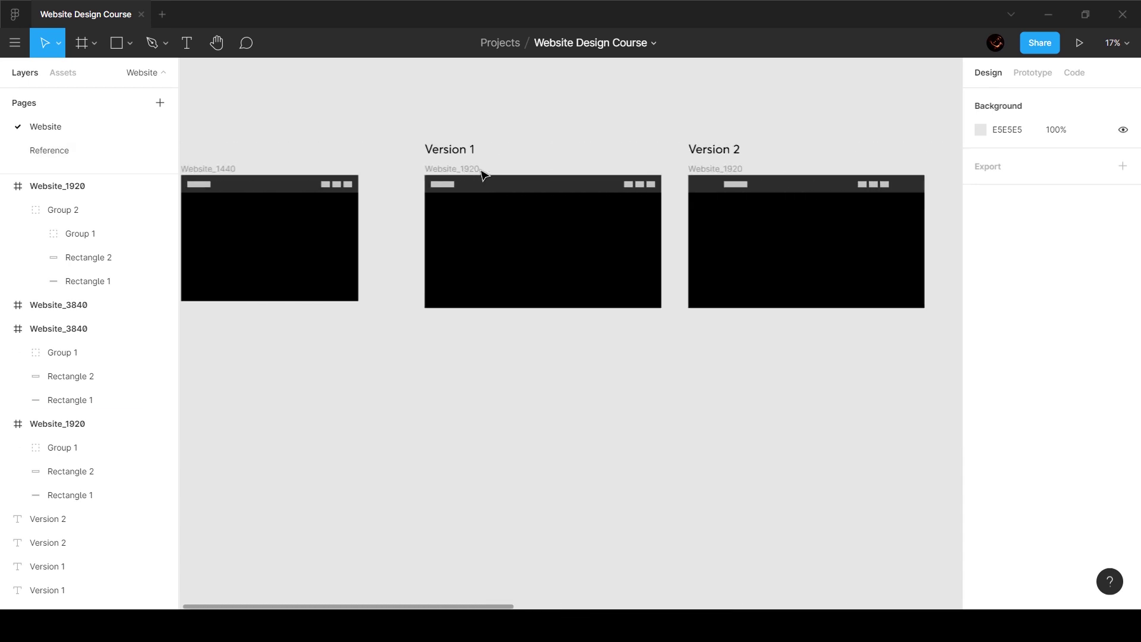
scroll(485, 173, "left", 1)
left_click(773, 195)
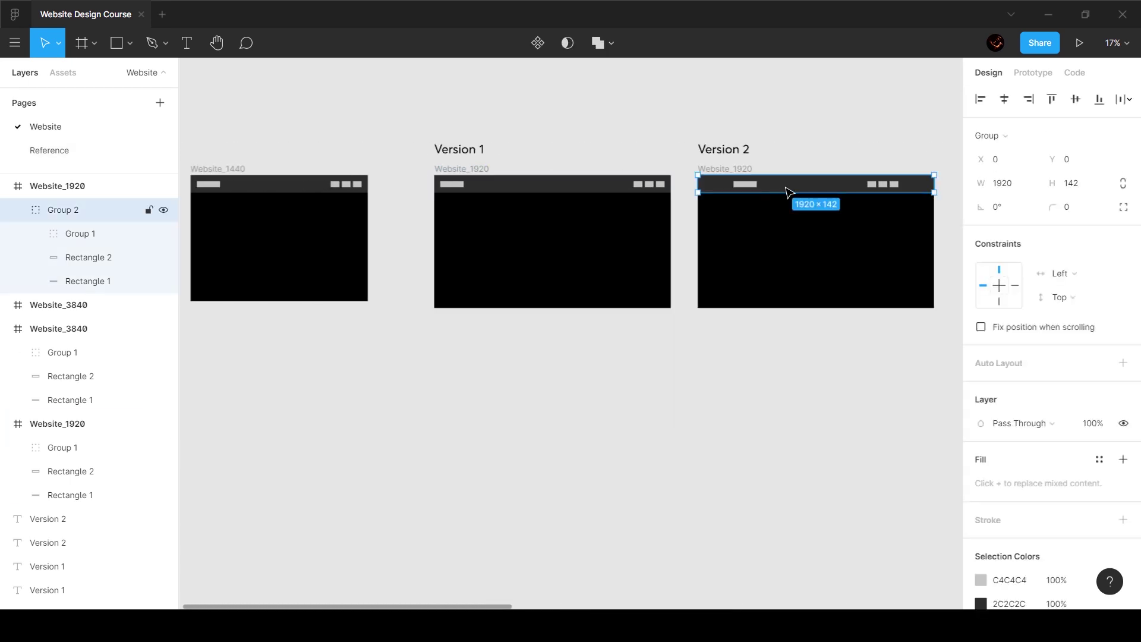
left_click(766, 191)
left_click(744, 185)
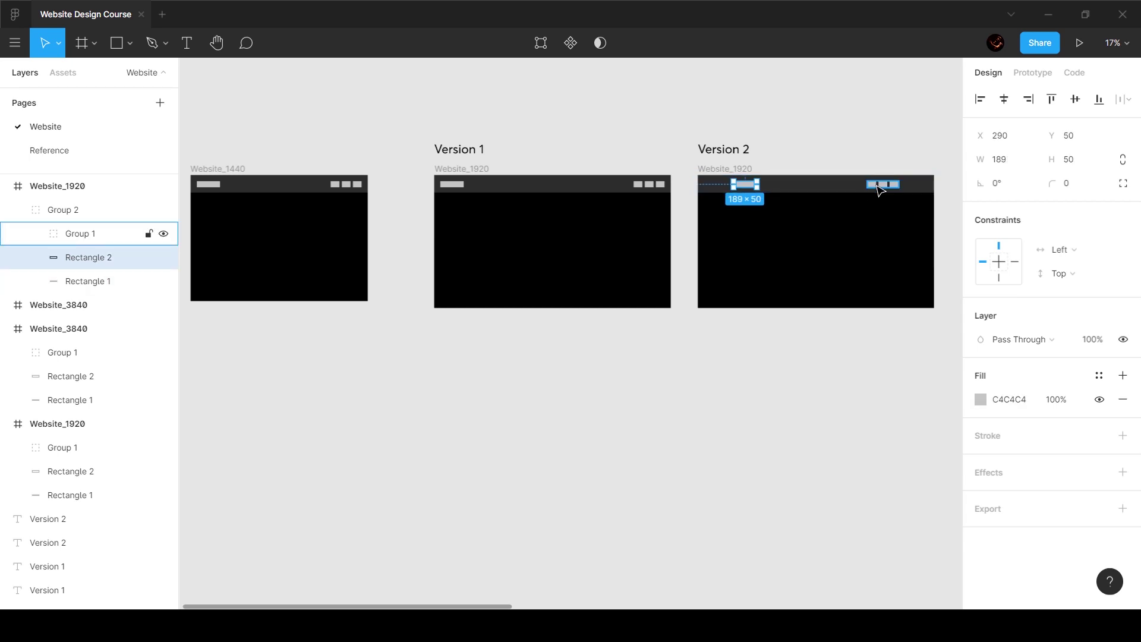
left_click(880, 189, "shift")
left_click(710, 184, "shift")
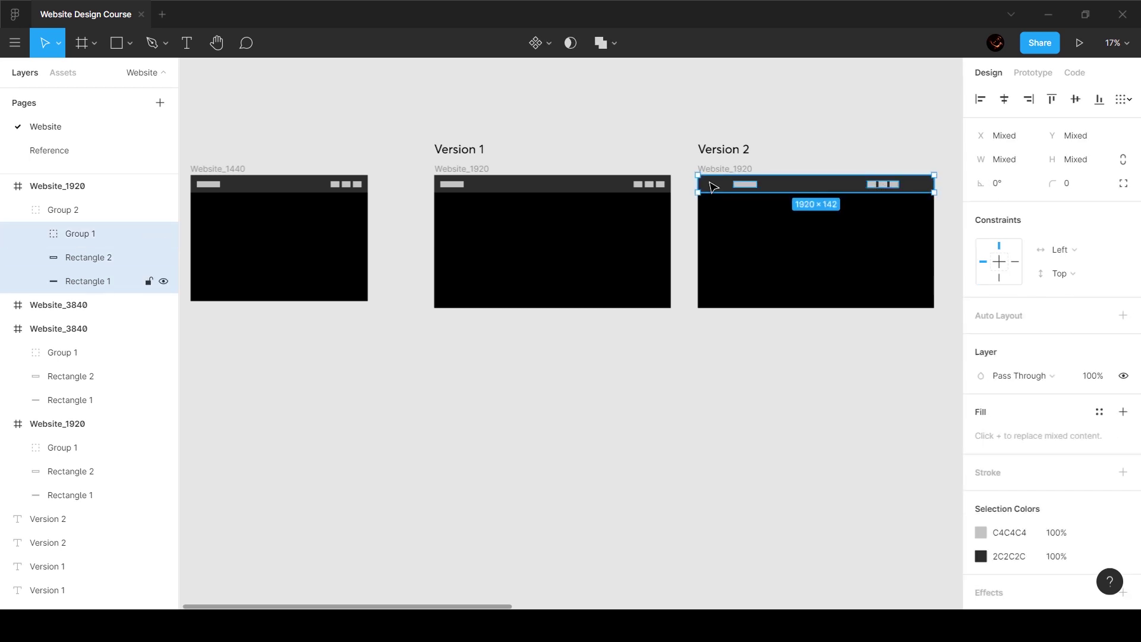
key("Escape")
left_click(798, 183)
scroll(826, 227, "right", 10)
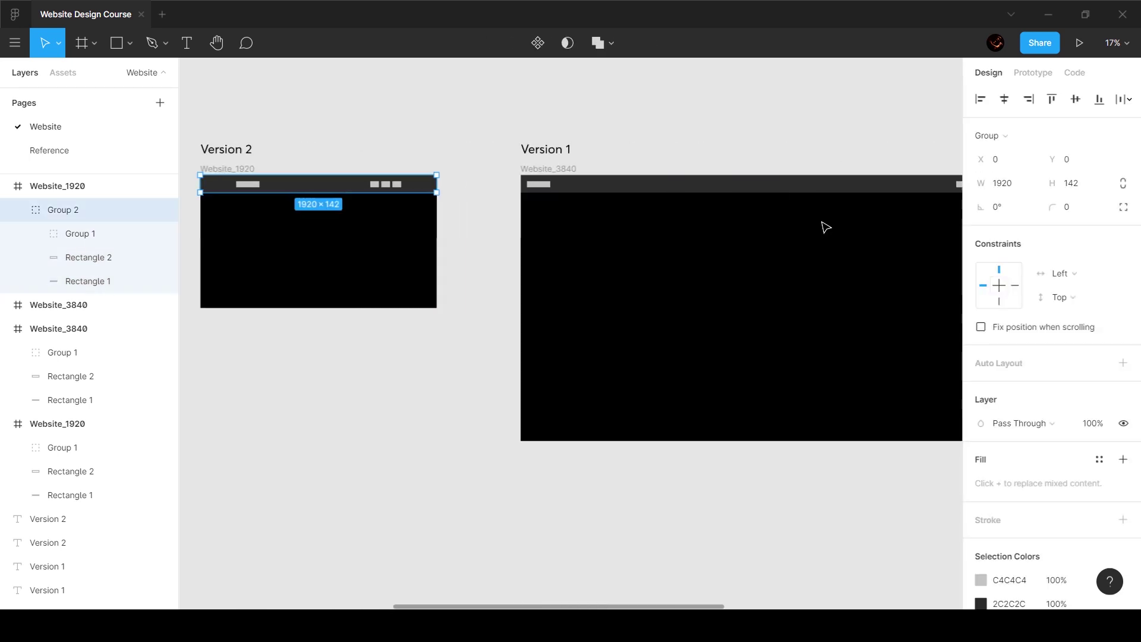
- Delete the header bar, logo placeholder and link group from the Version 2 Website_3840 frame
left_click(496, 190)
scroll(498, 195, "left", 3)
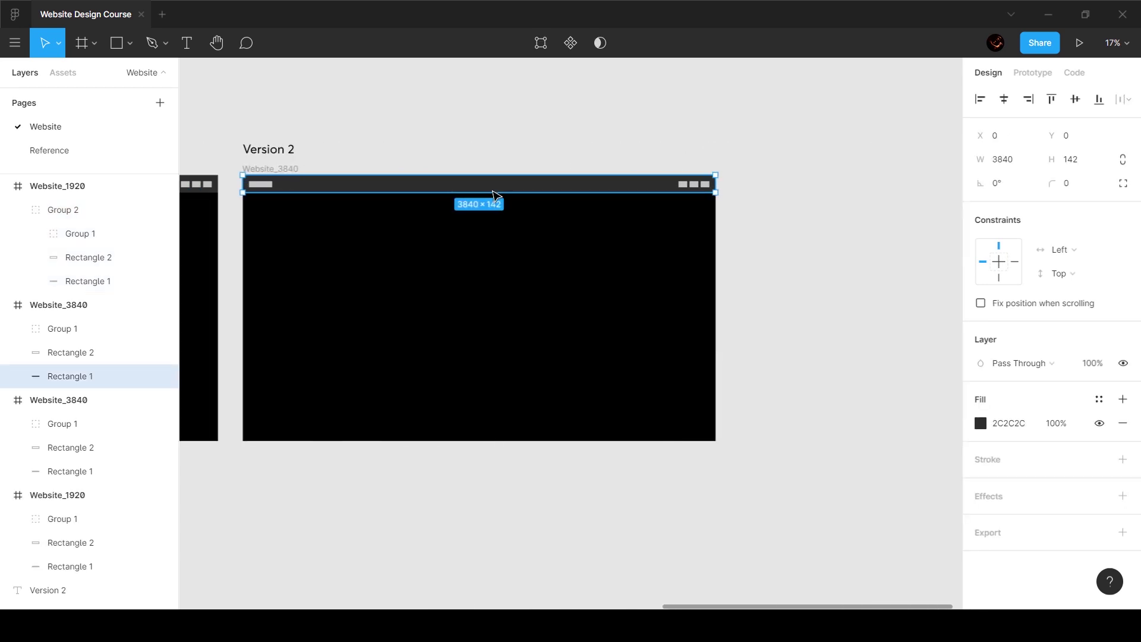
key("Delete")
left_click_drag(774, 280, 239, 172)
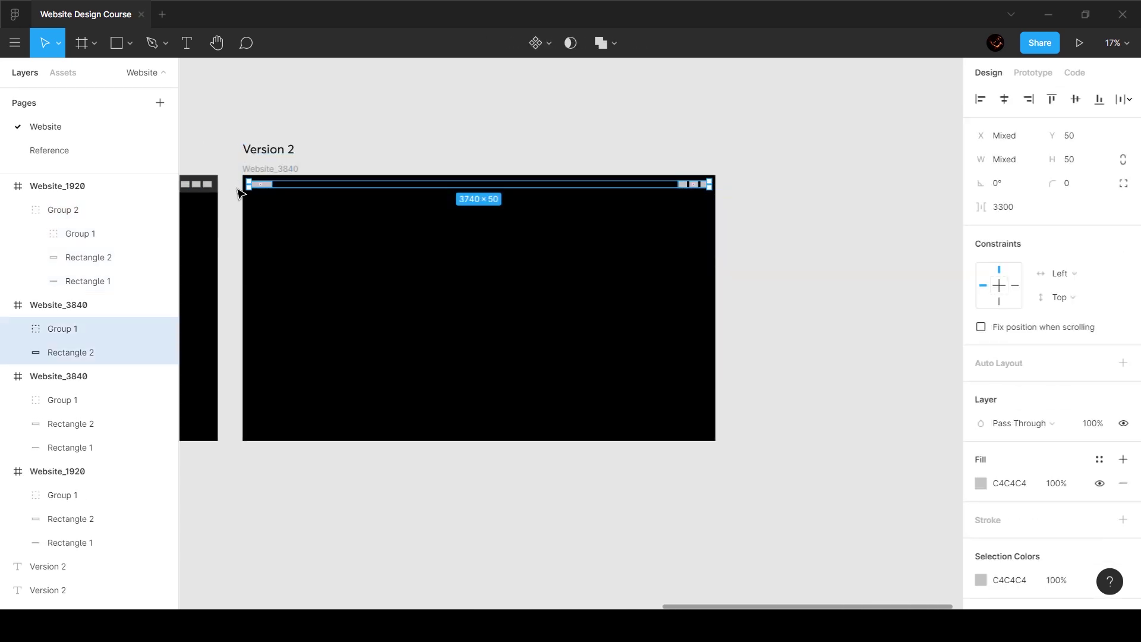
key("Delete")
- Paste the copied 1920 px header group into the Version 2 Website_3840 frame and center it horizontally at the frame's upper edge
left_click(275, 169)
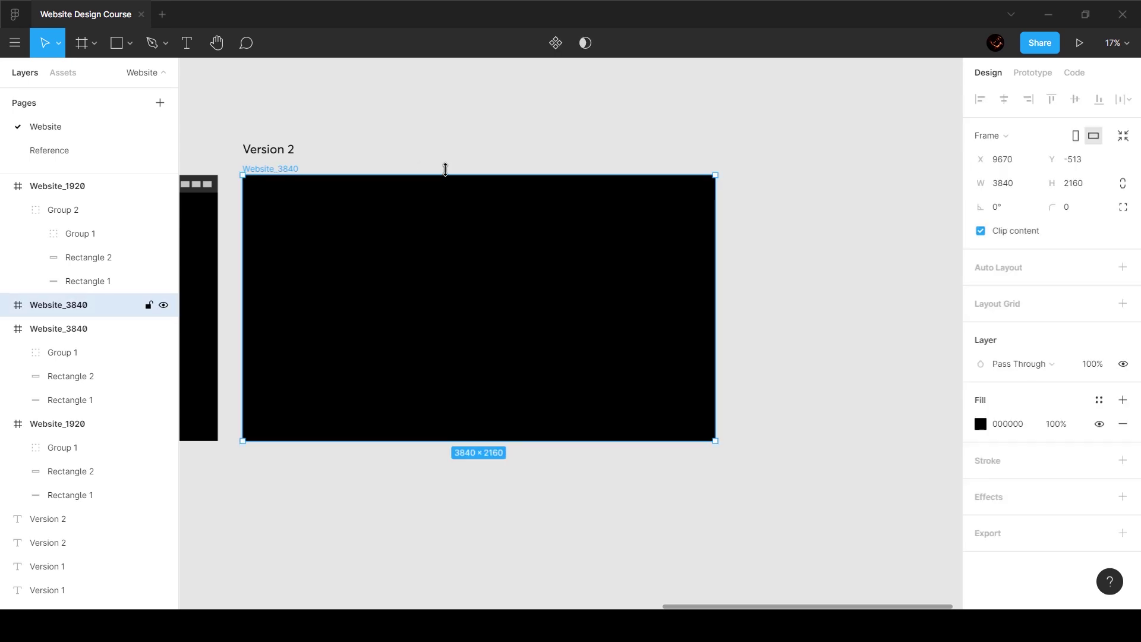
key("ctrl+v")
left_click_drag(473, 191, 590, 191)
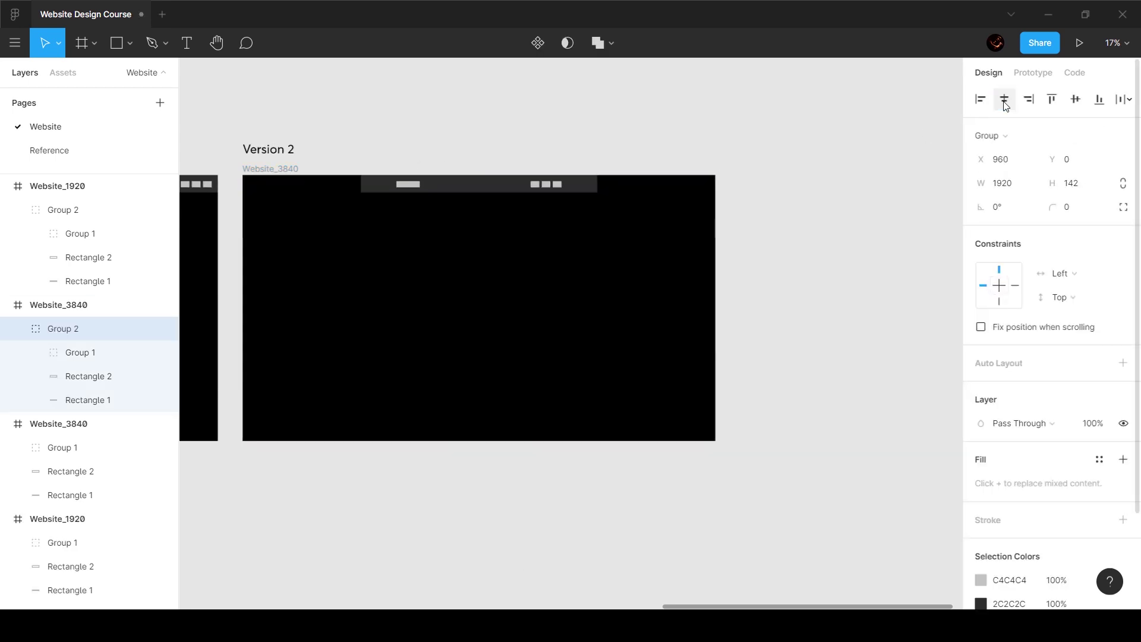
left_click(649, 250)
- Extend the pasted header bar on both sides to the Version 2 frame's full 3840 px width, leaving its placeholders in place
double_click(592, 186)
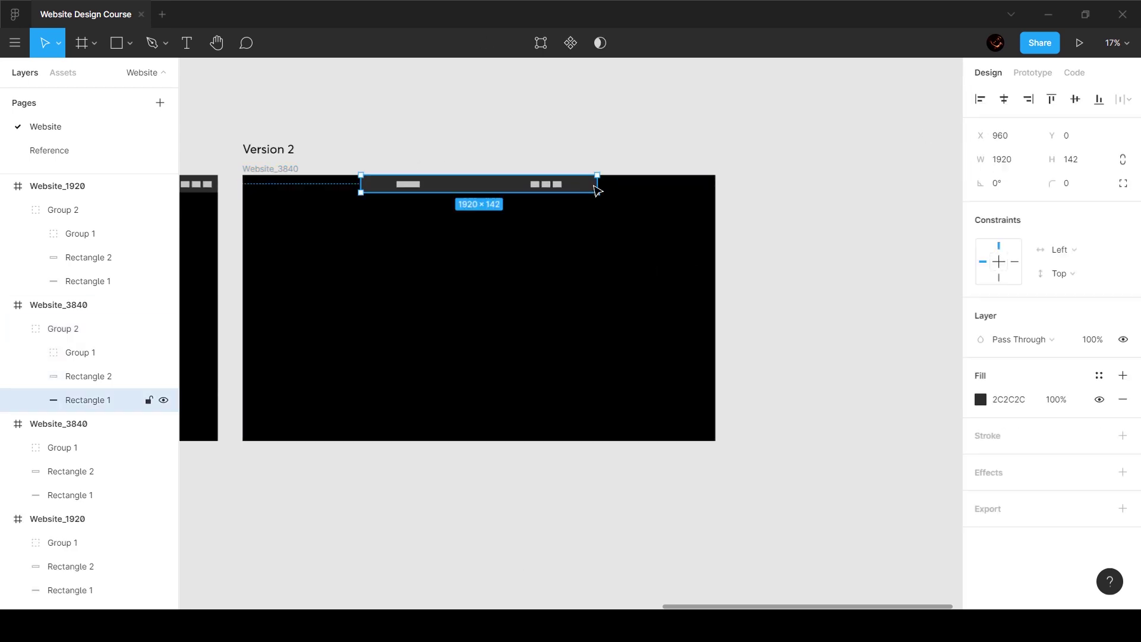
left_click_drag(599, 185, 717, 185)
left_click_drag(361, 182, 234, 179)
left_click(594, 141)
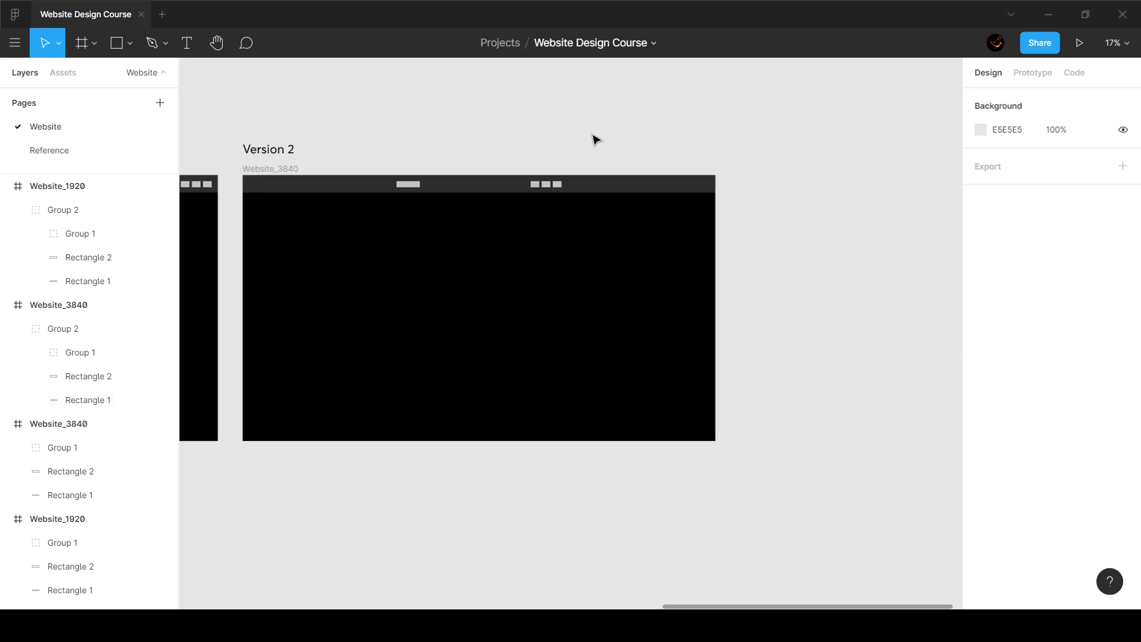
- Duplicate the Version 2 Website_3840 frame together with its label and place the copies to the right of the original
scroll(594, 140, "left", 8)
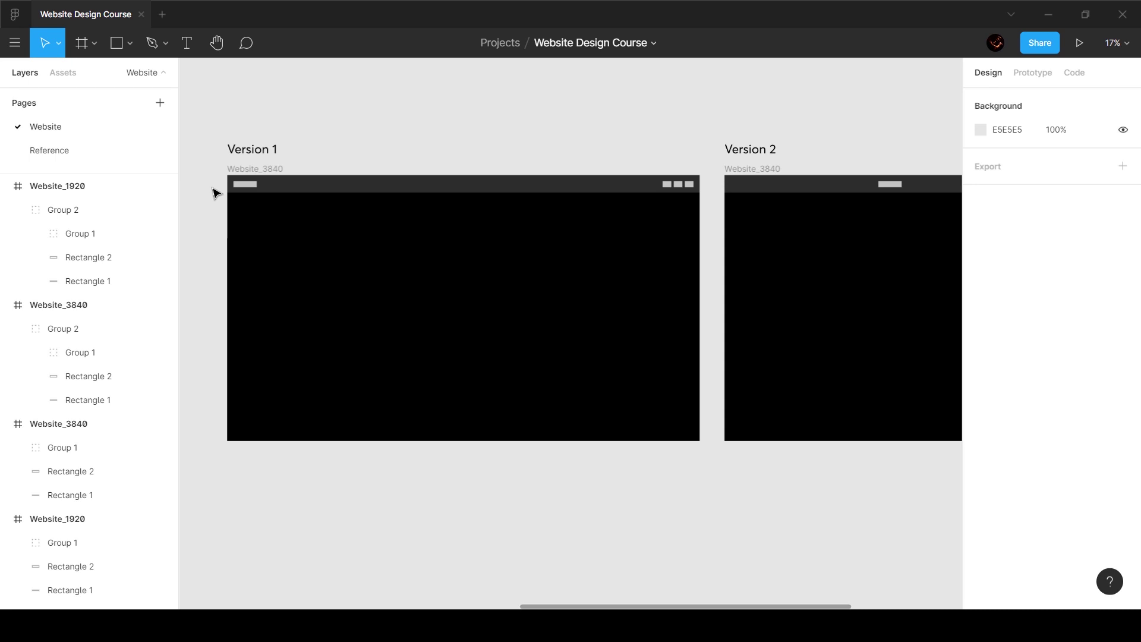
scroll(808, 186, "right", 6)
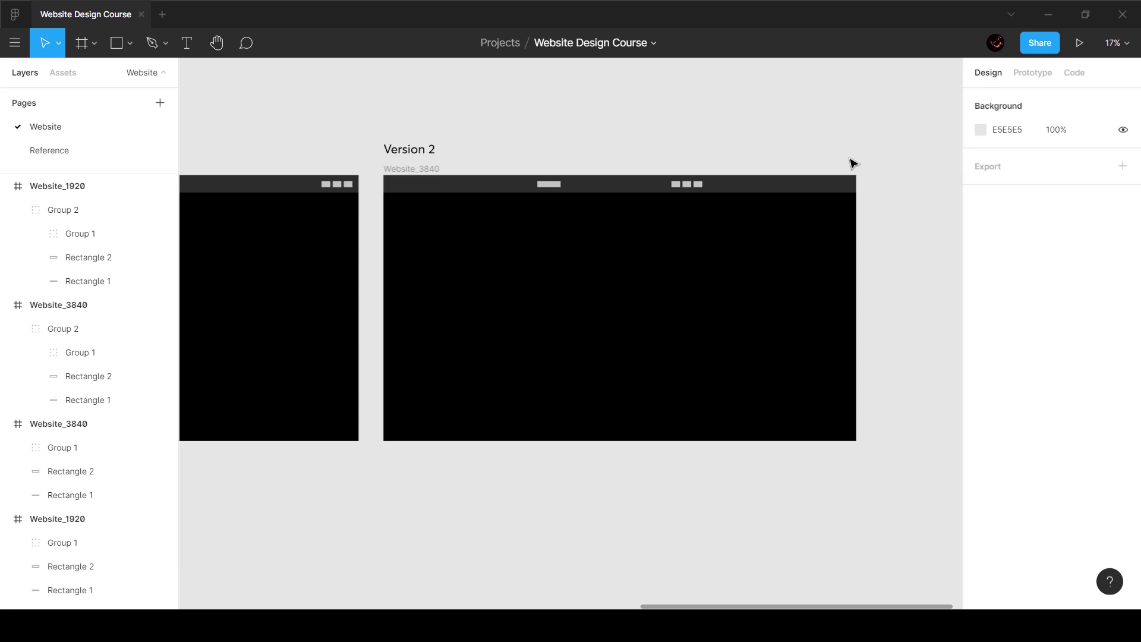
left_click(413, 170)
left_click(411, 151, "shift")
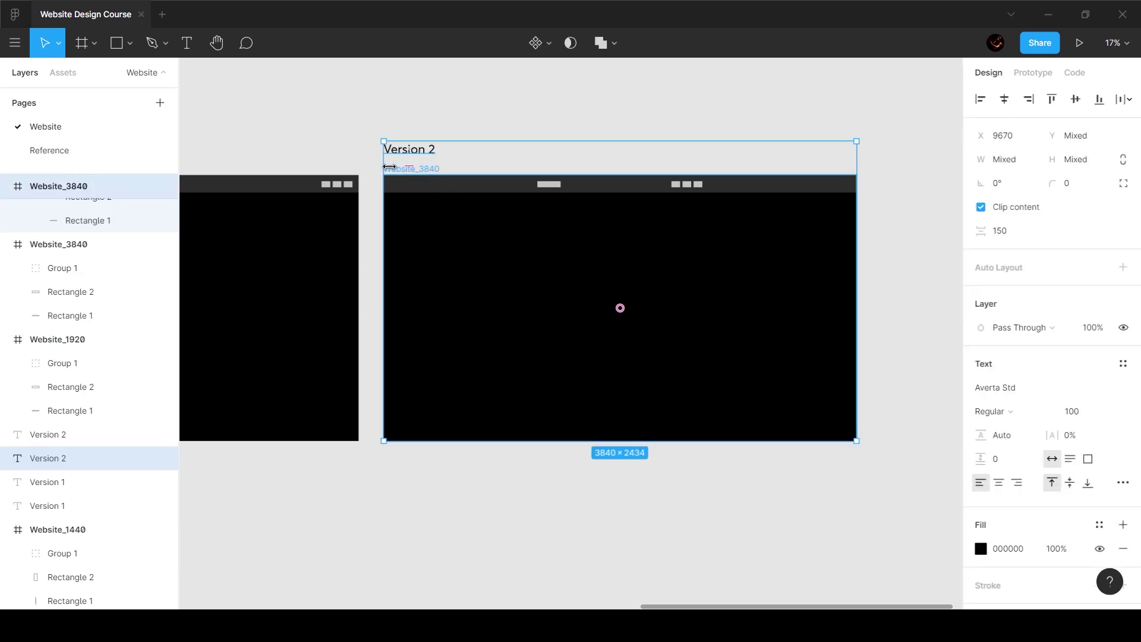
left_click_drag(389, 167, 903, 191)
key("ctrl+z")
left_click(829, 126)
- Rename the new copy's label to "Version 3" and delete the header group from its Website_3840 frame
scroll(824, 131, "right", 5)
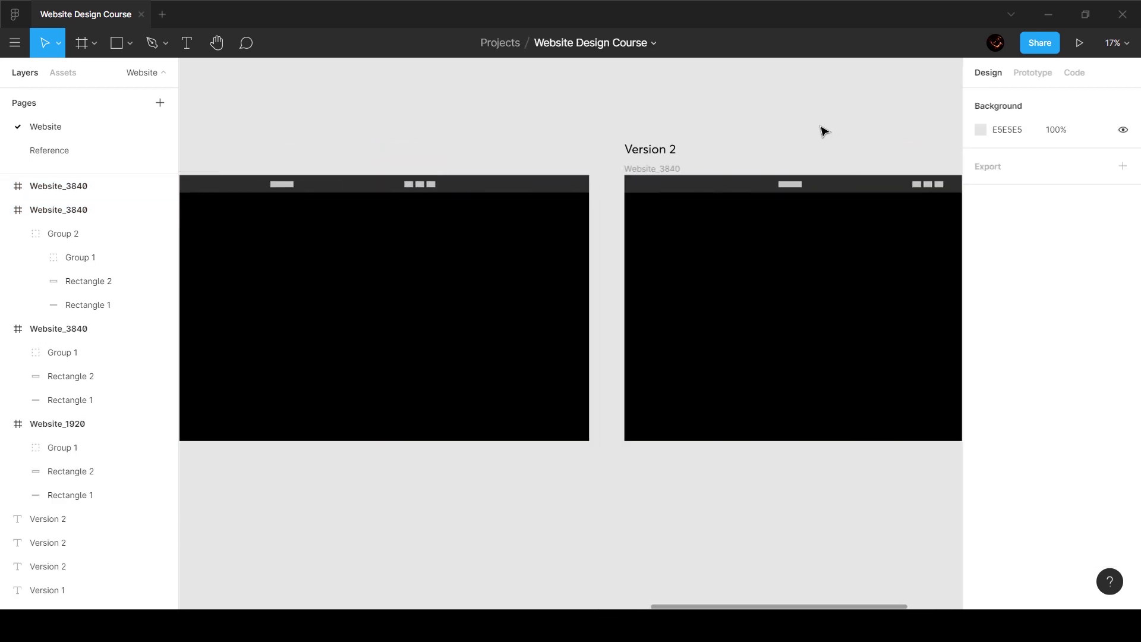
double_click(645, 149)
key("Right")
key("BackSpace")
type("3")
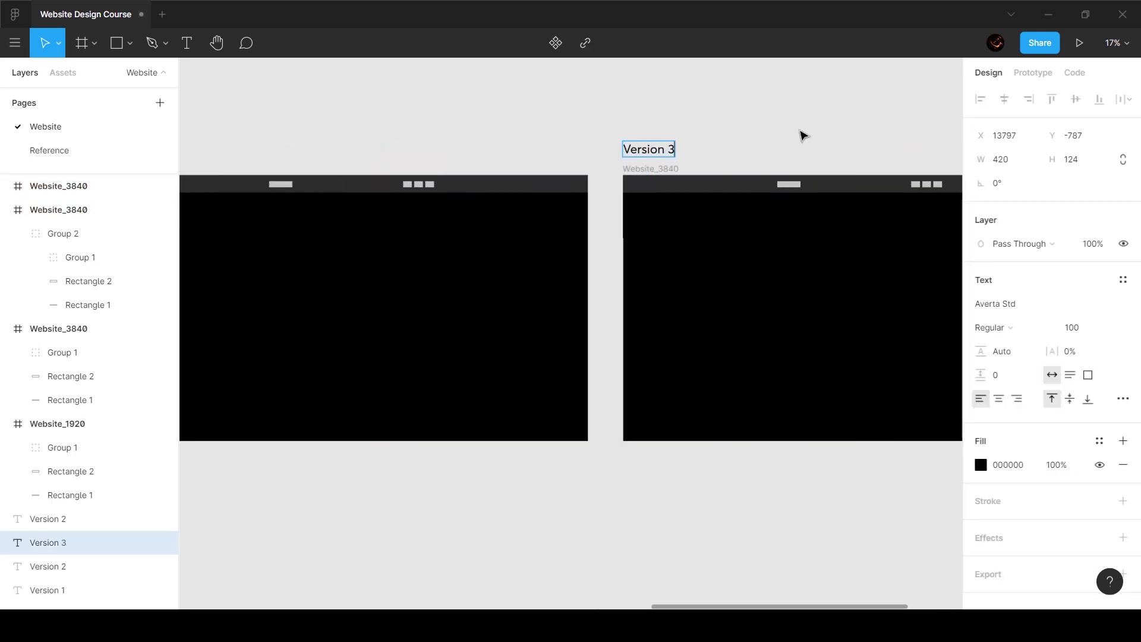
left_click(800, 135)
left_click(805, 187)
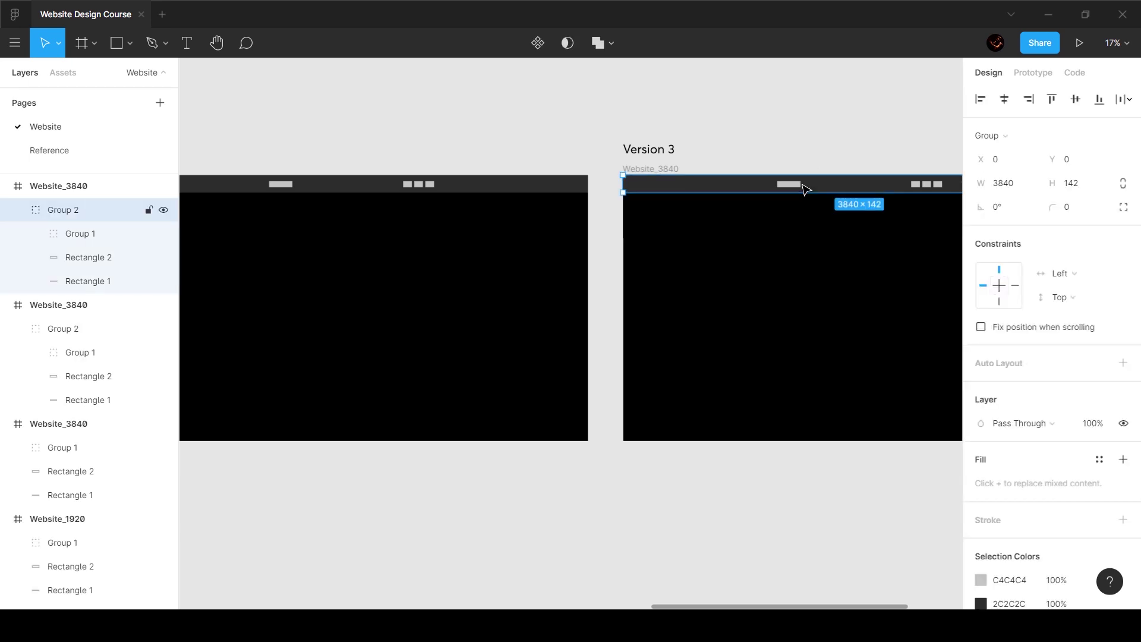
key("Delete")
scroll(806, 189, "left", 10)
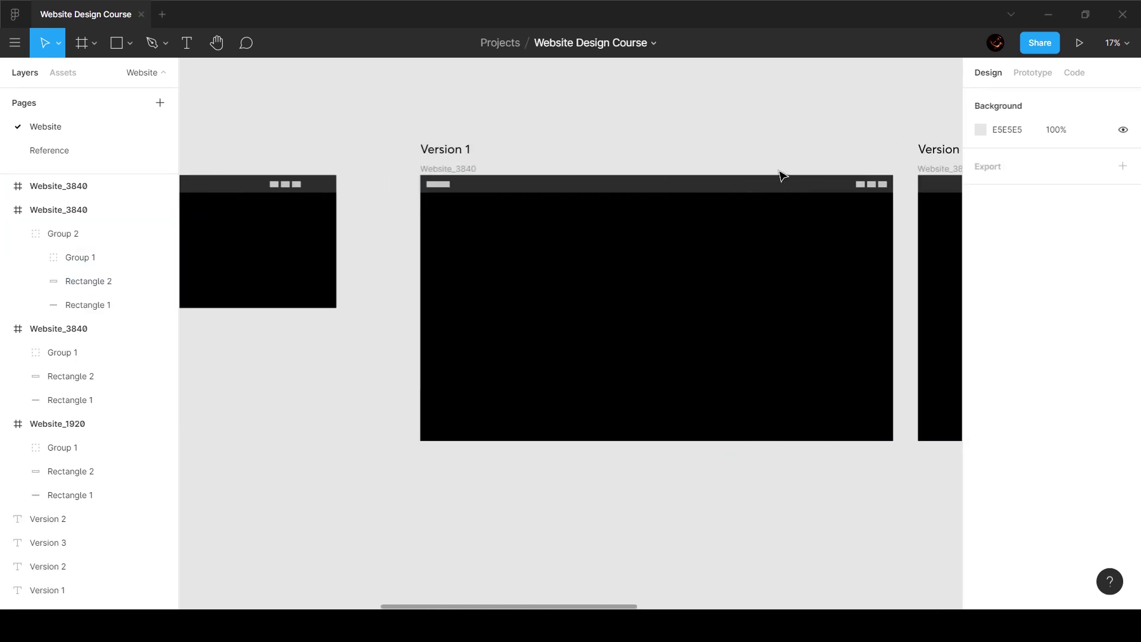
left_click(338, 189)
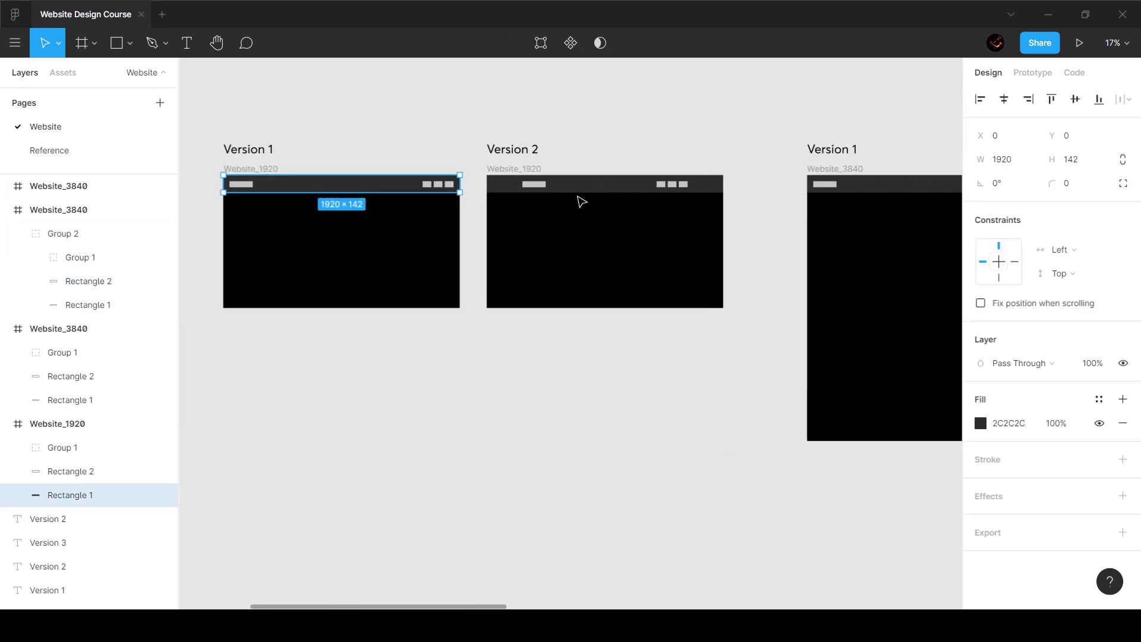
scroll(613, 196, "right", 5)
scroll(613, 196, "right", 8)
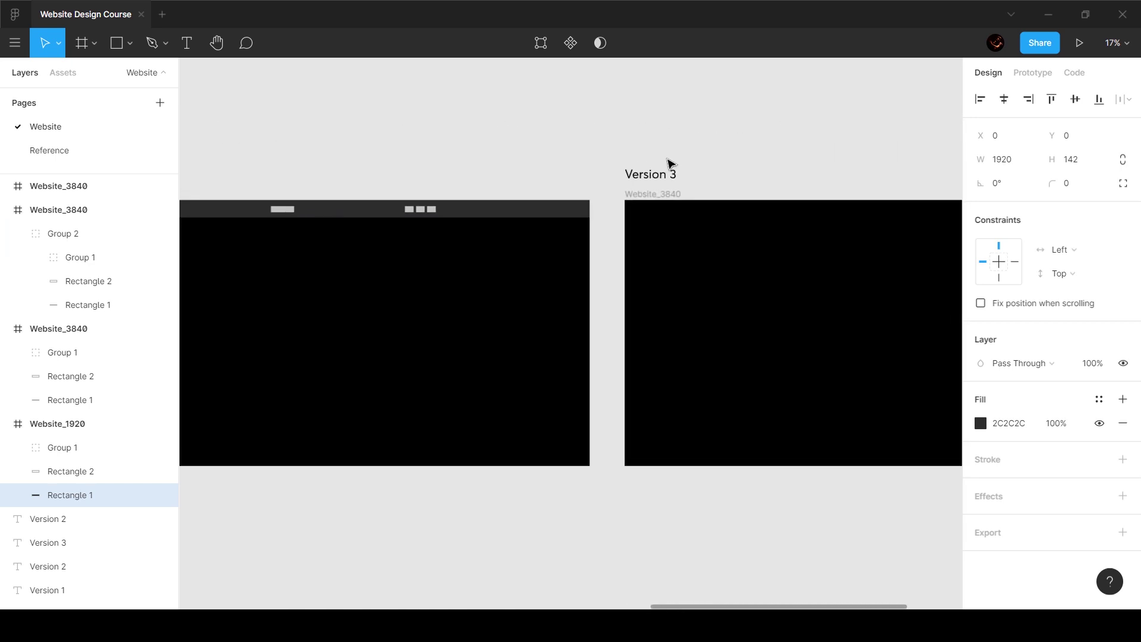
left_click(647, 199)
key("ctrl+v")
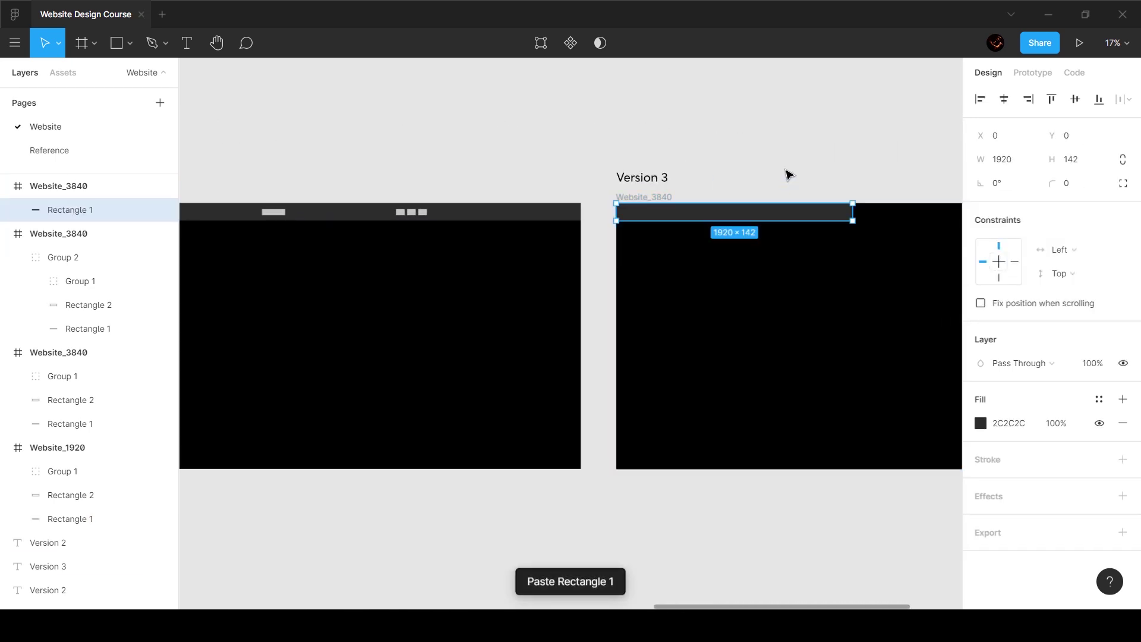
key("ctrl+z")
- Group the header elements of the Version 1 Website_1920 frame and paste a copy of the group into the Version 3 Website_3840 frame
scroll(787, 174, "left", 10)
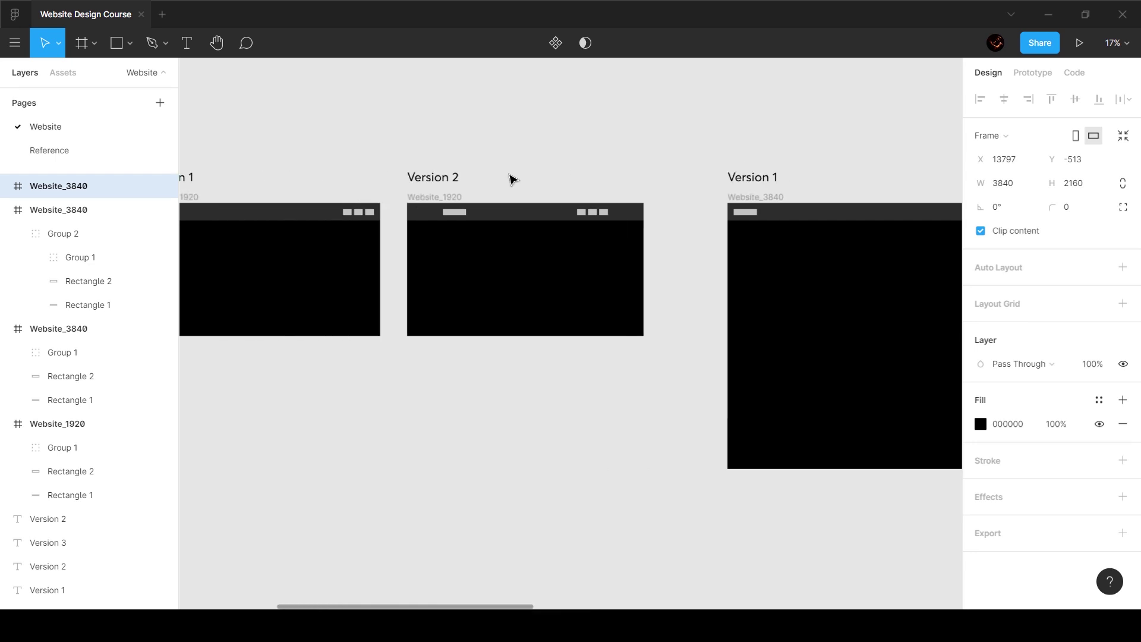
left_click_drag(249, 209, 518, 268)
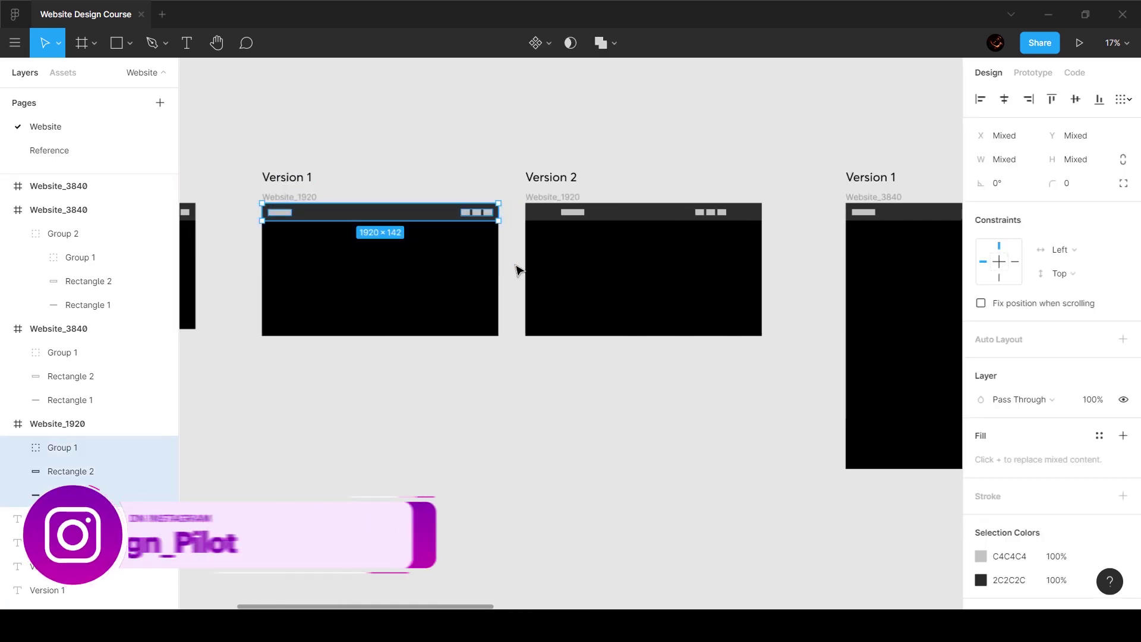
key("ctrl+g")
scroll(288, 158, "right", 15)
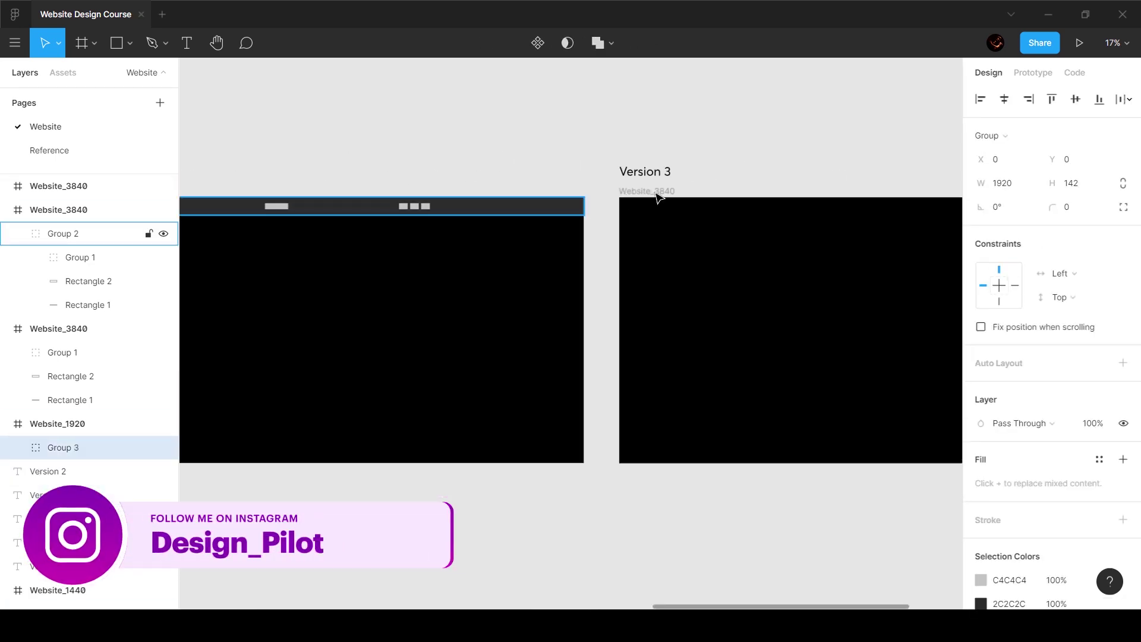
left_click(657, 193)
key("ctrl+v")
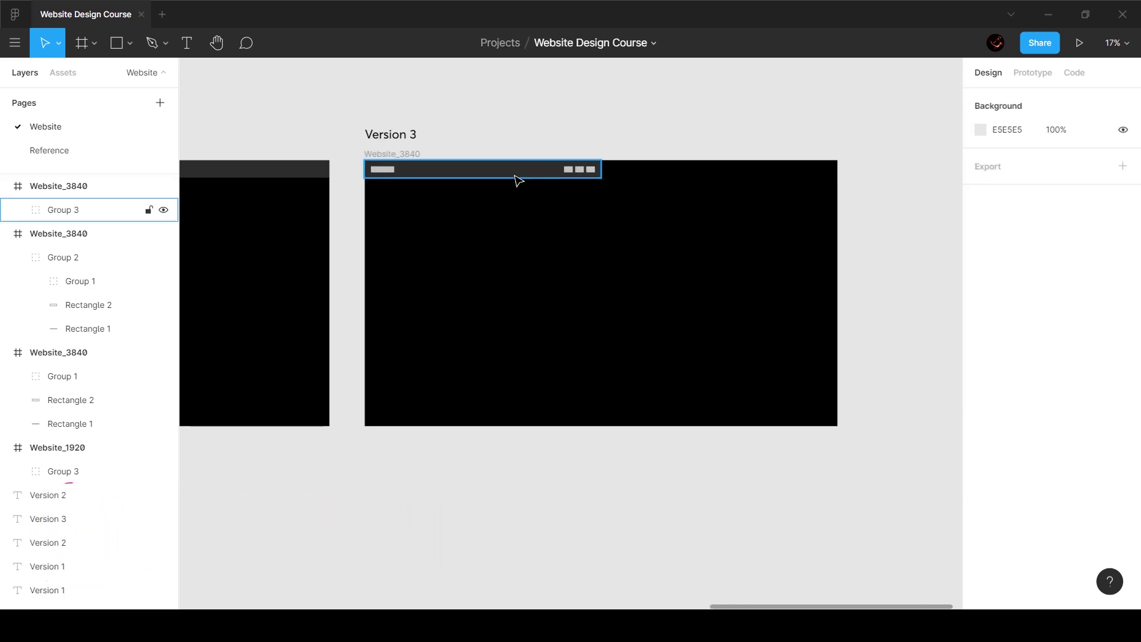
- Center the pasted header group horizontally in the Version 3 frame and extend its bar to the full 3840 px width
left_click(518, 171)
left_click(1004, 100)
left_click(789, 192)
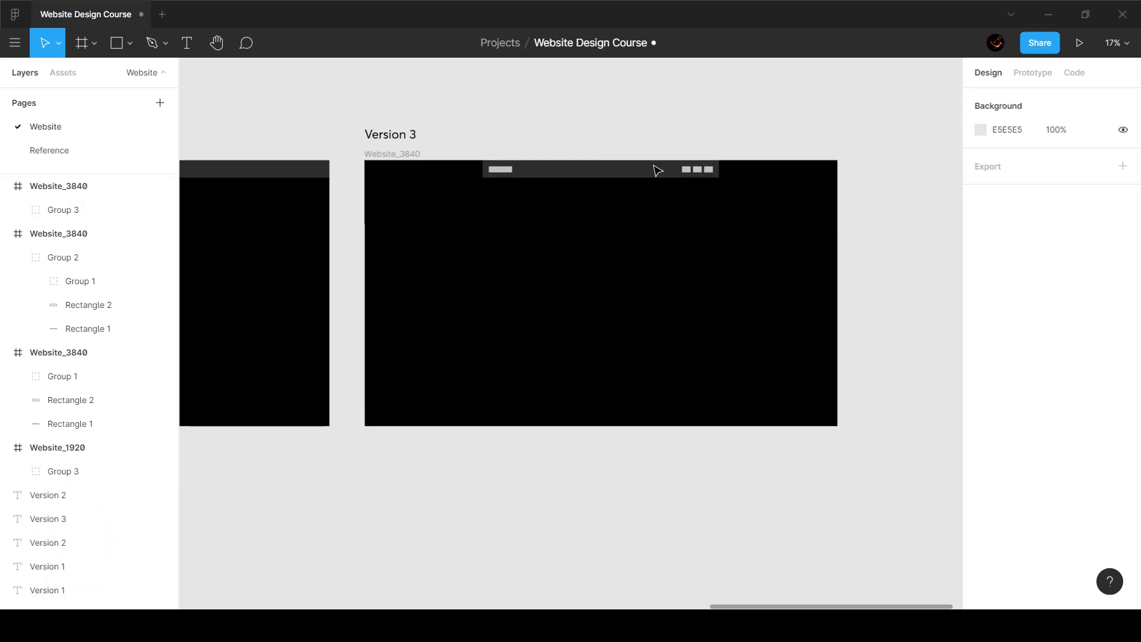
double_click(654, 171)
left_click_drag(718, 170, 839, 175)
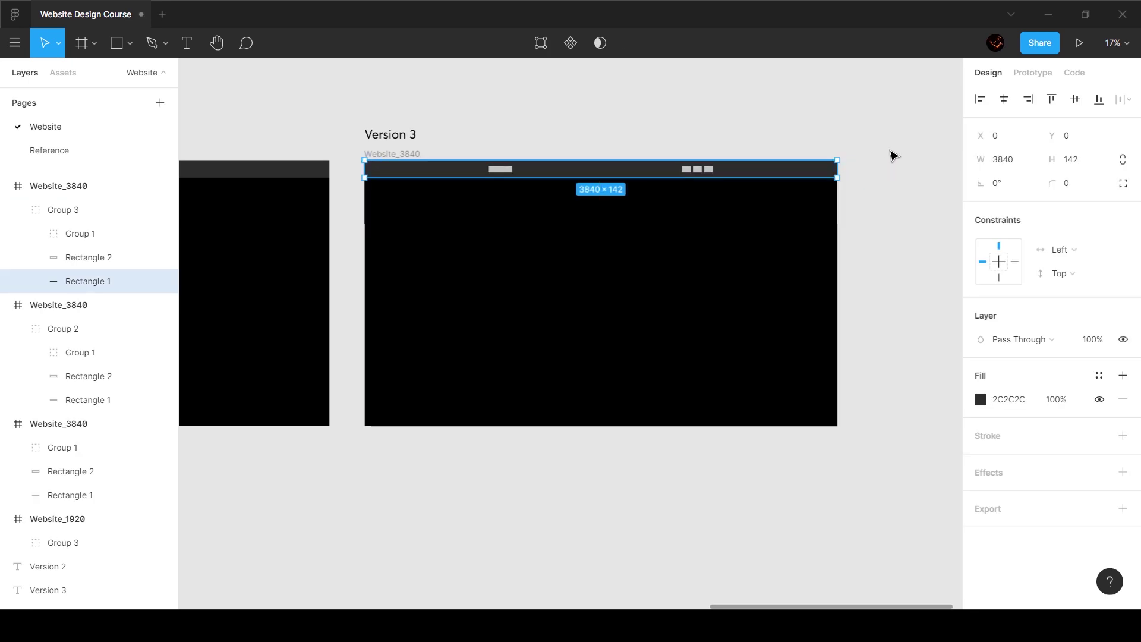
left_click(889, 152)
- Hide the interface and compare the header layouts of the 3840, 1440 and 1920 px website frames
scroll(889, 152, "left", 3)
scroll(888, 153, "down", 3)
key("ctrl+backslash")
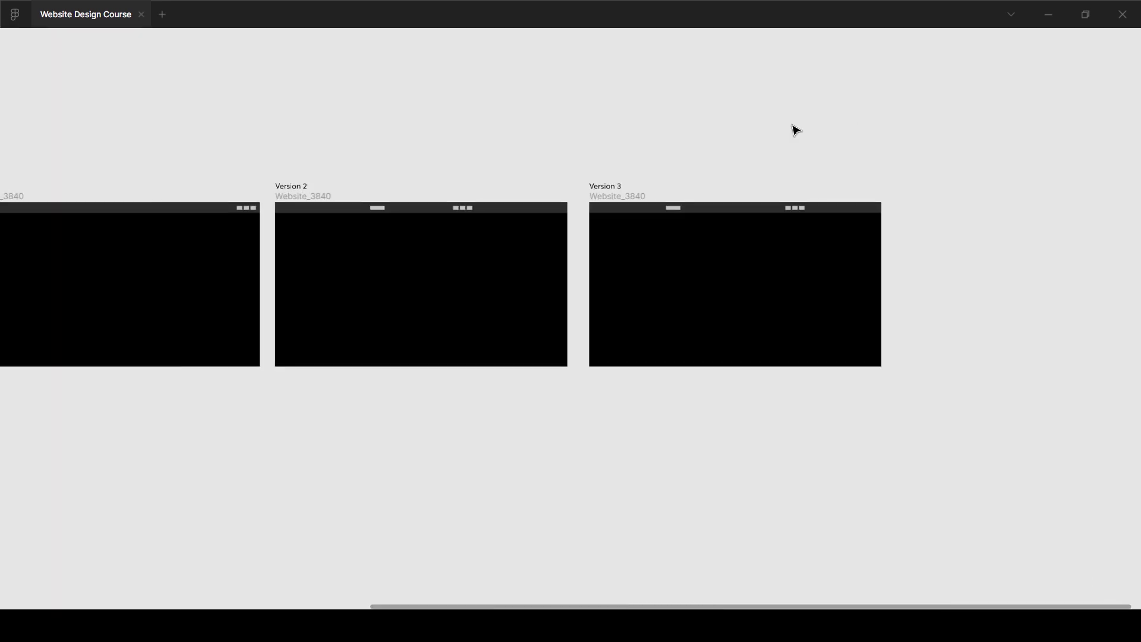
scroll(772, 128, "left", 5)
key("shift+1")
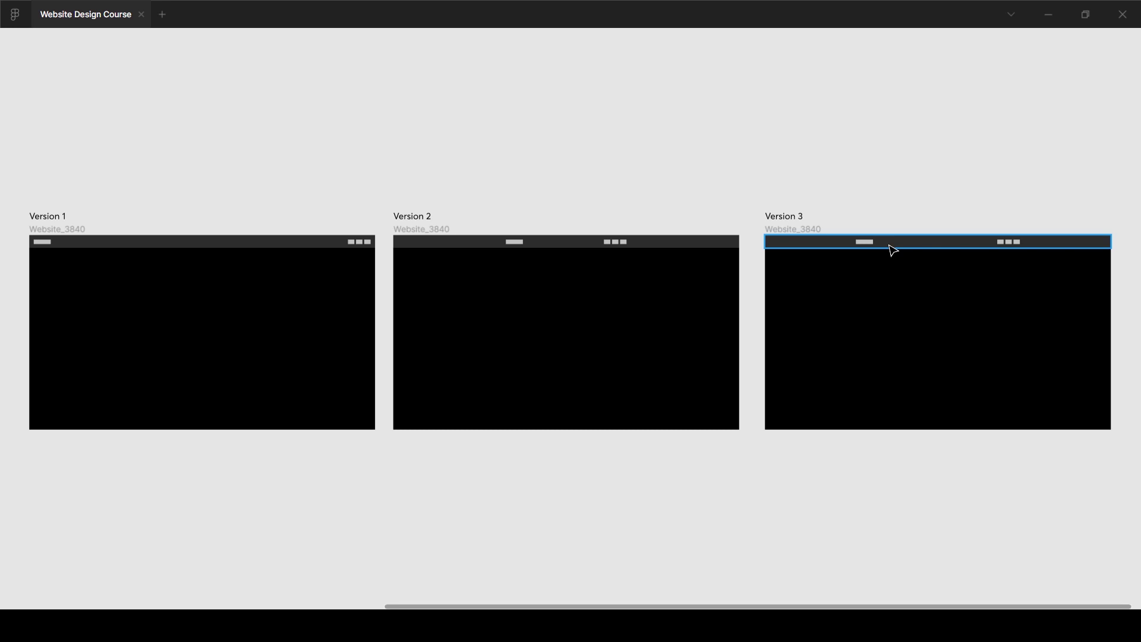
scroll(893, 250, "left", 15)
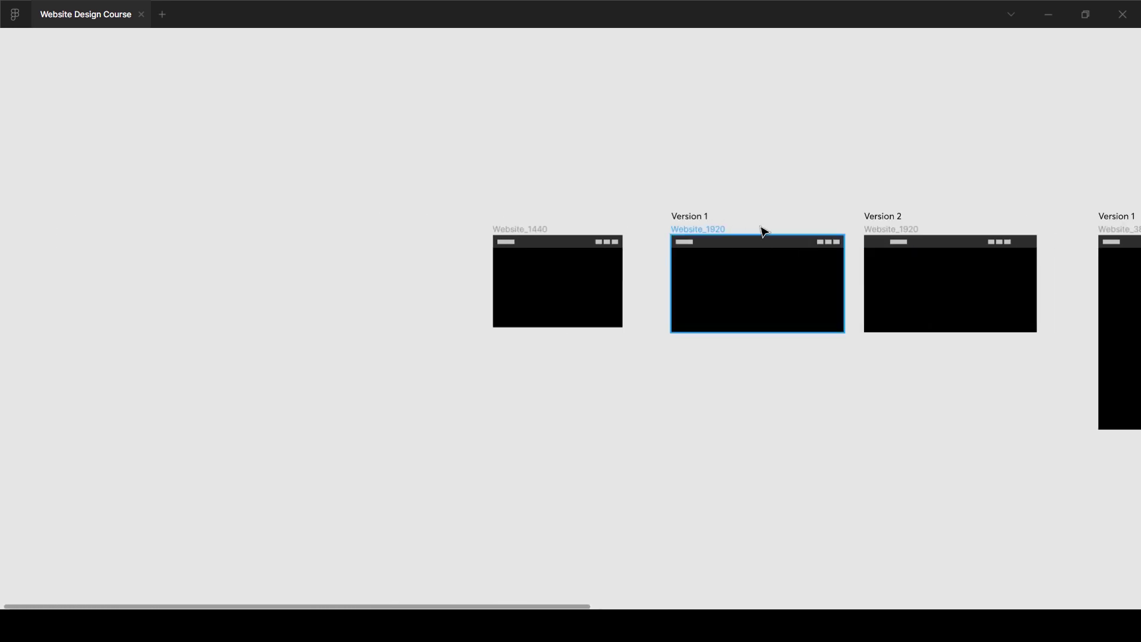
scroll(826, 237, "up", 3, "ctrl")
scroll(828, 237, "right", 5)
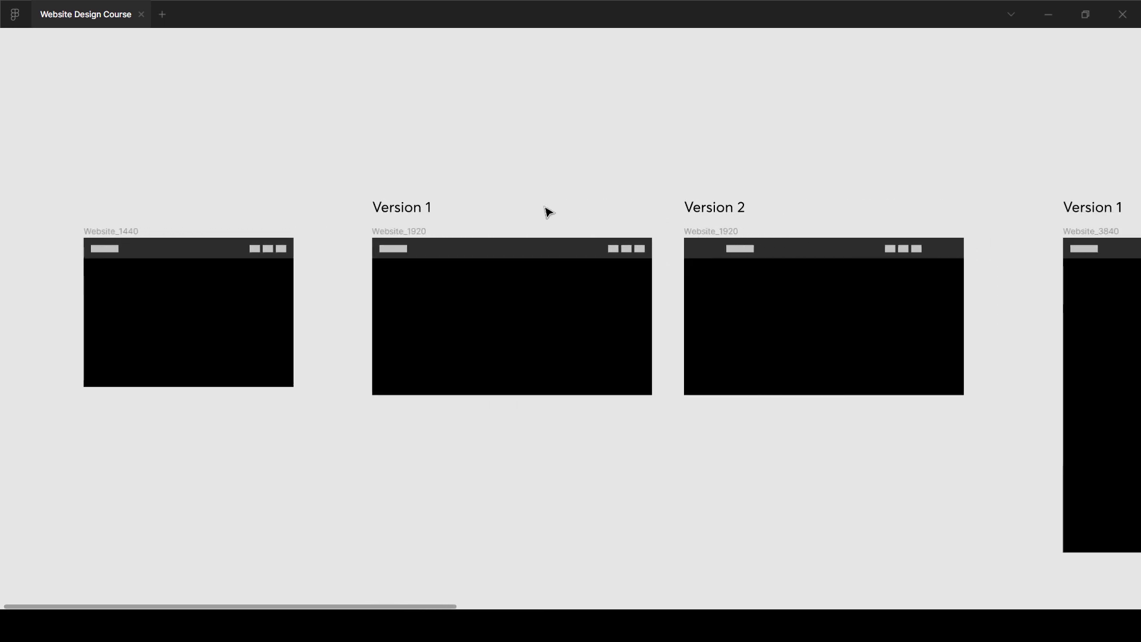
- Rename the "Version 1" label above the Website_1920 frame to "Version 1 - Stretch"
scroll(548, 212, "up", 3, "ctrl")
double_click(321, 206)
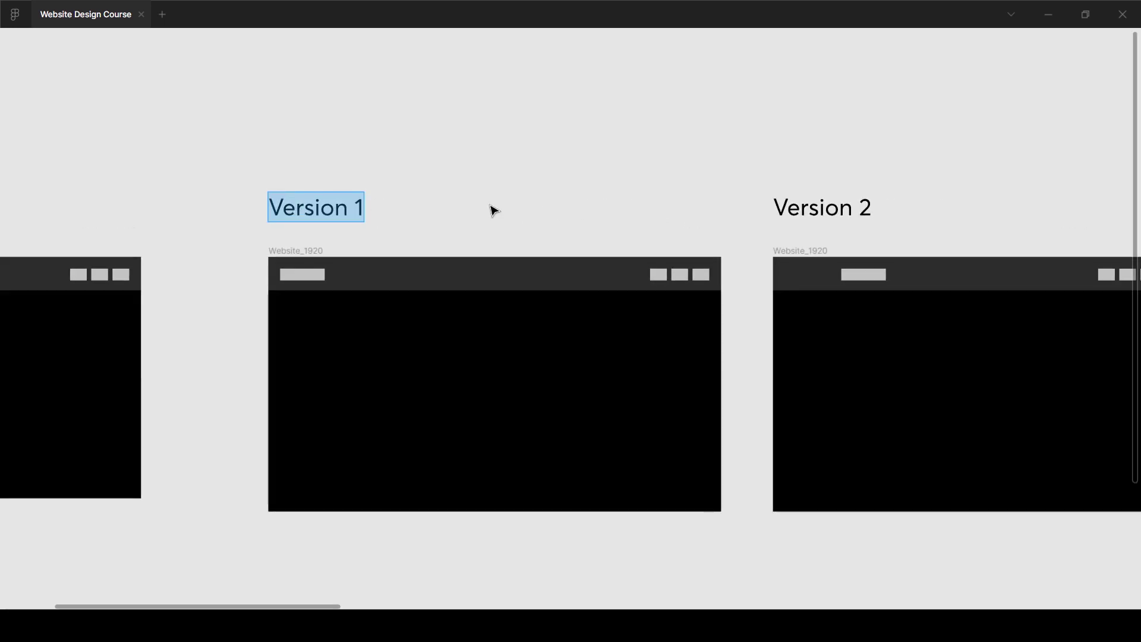
key("Right")
type("- ")
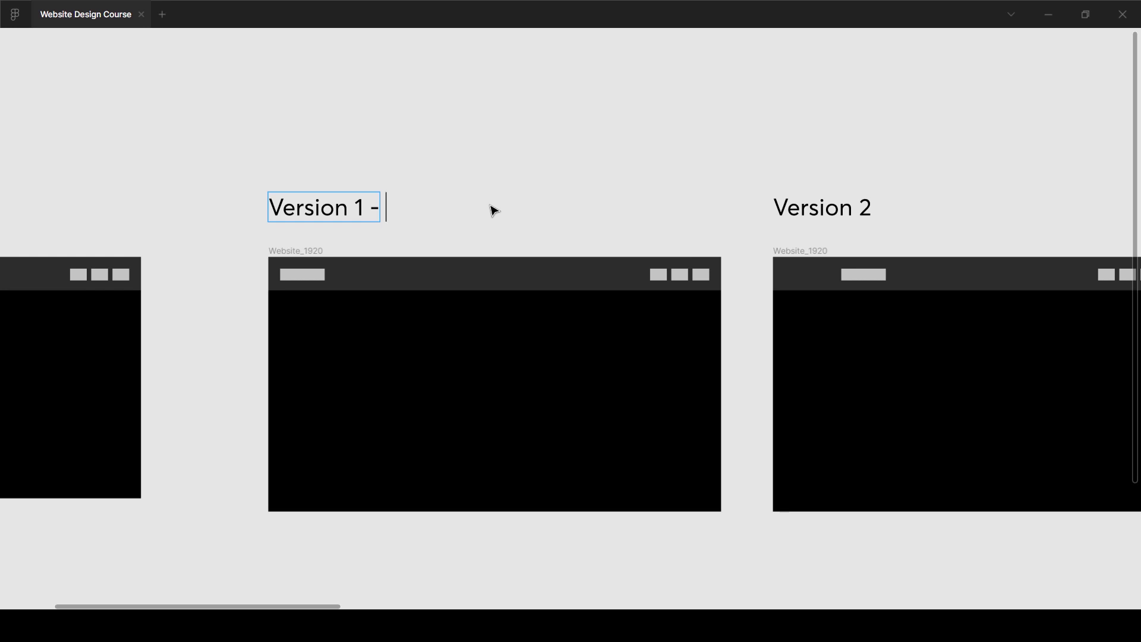
type("Stretcg")
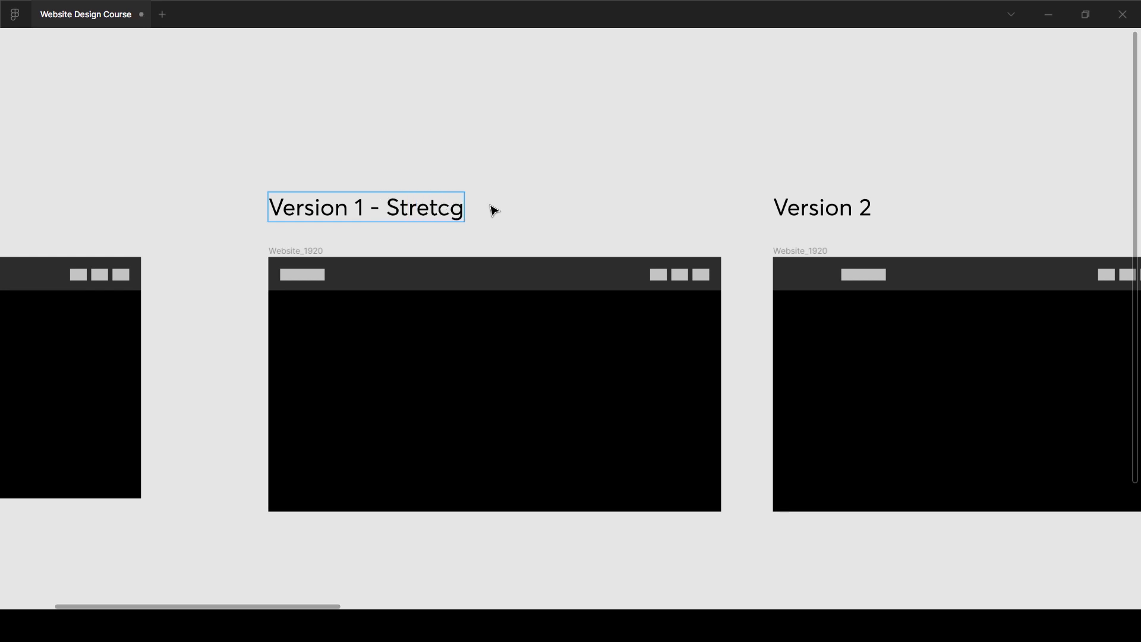
key("BackSpace")
type("h")
key("Escape")
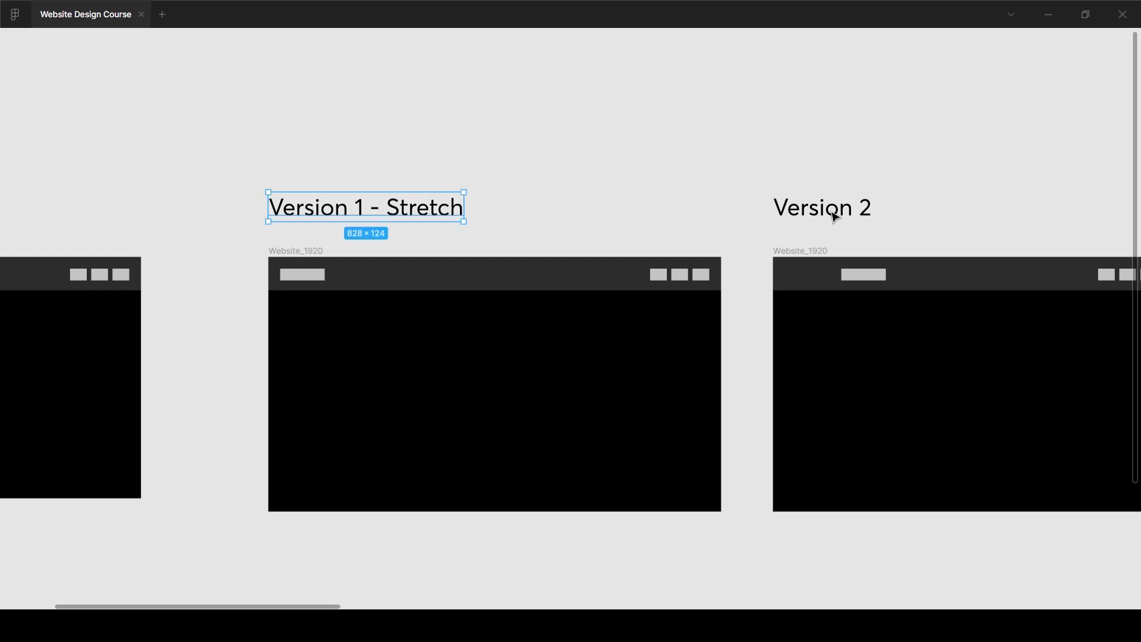
- Rename the "Version 2" label above the Website_1920 frame to "Version 2 - Fixed Width"
double_click(832, 221)
key("Right")
type("-")
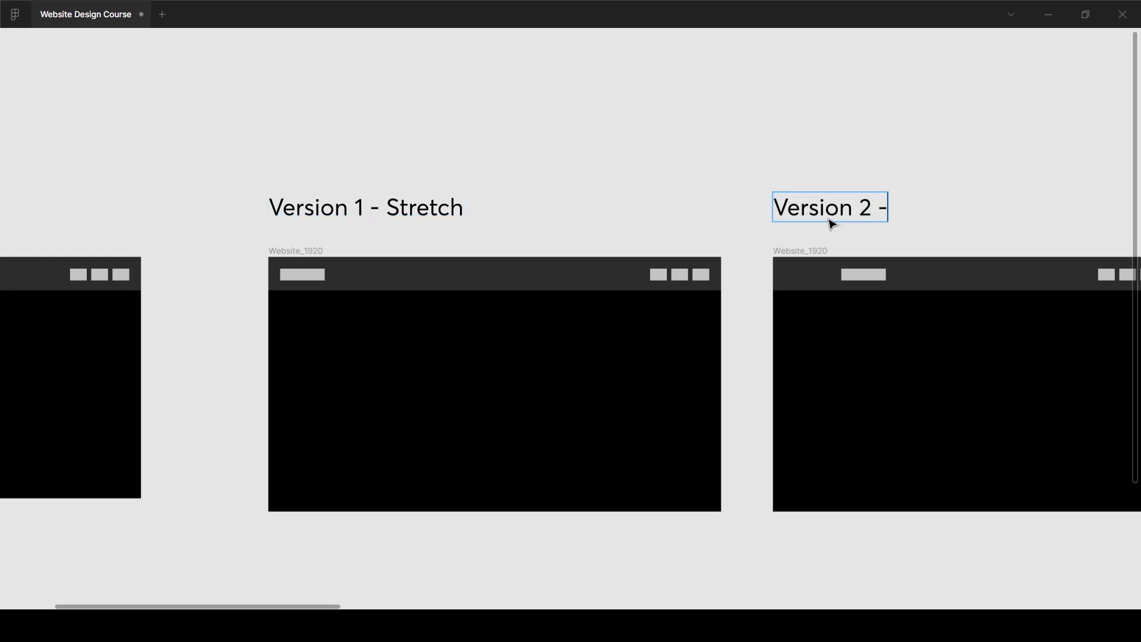
type(" Fixed Width")
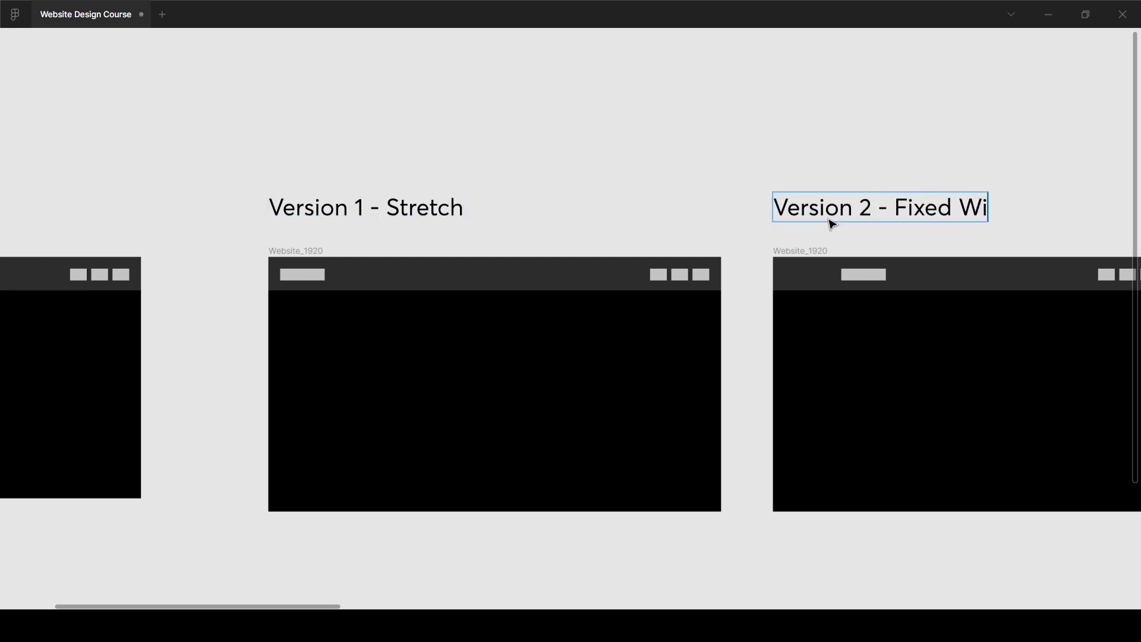
left_click(947, 128)
- Rename the "Version 1" label above the Website_3840 frame to "Version 1 - Stretch"
scroll(946, 128, "right", 15)
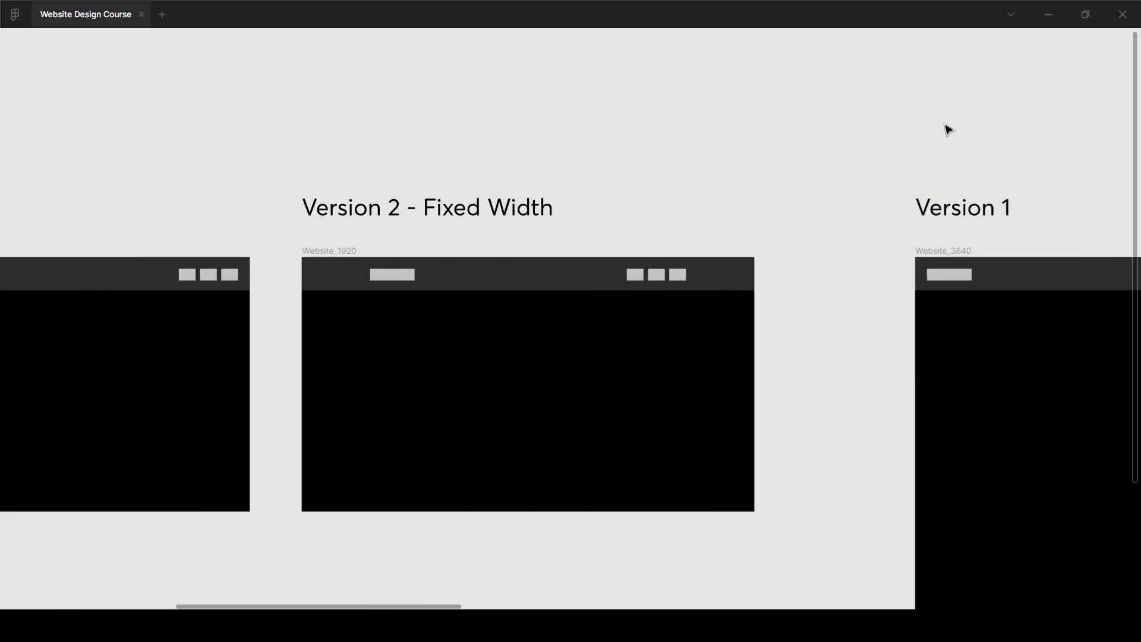
double_click(192, 215)
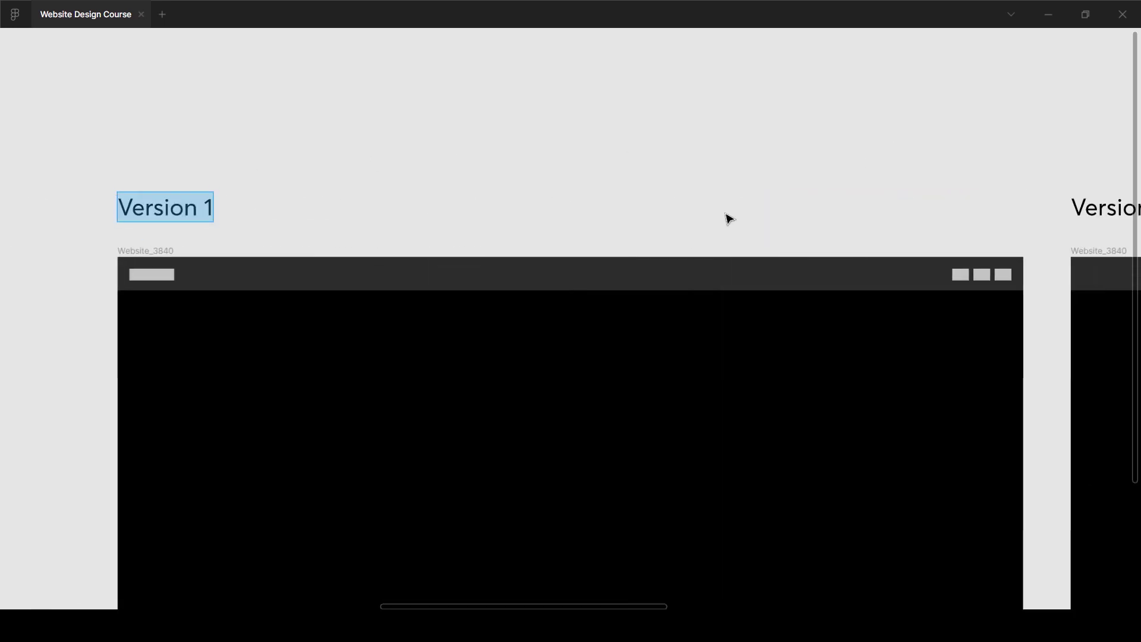
key("Right")
type("1  ")
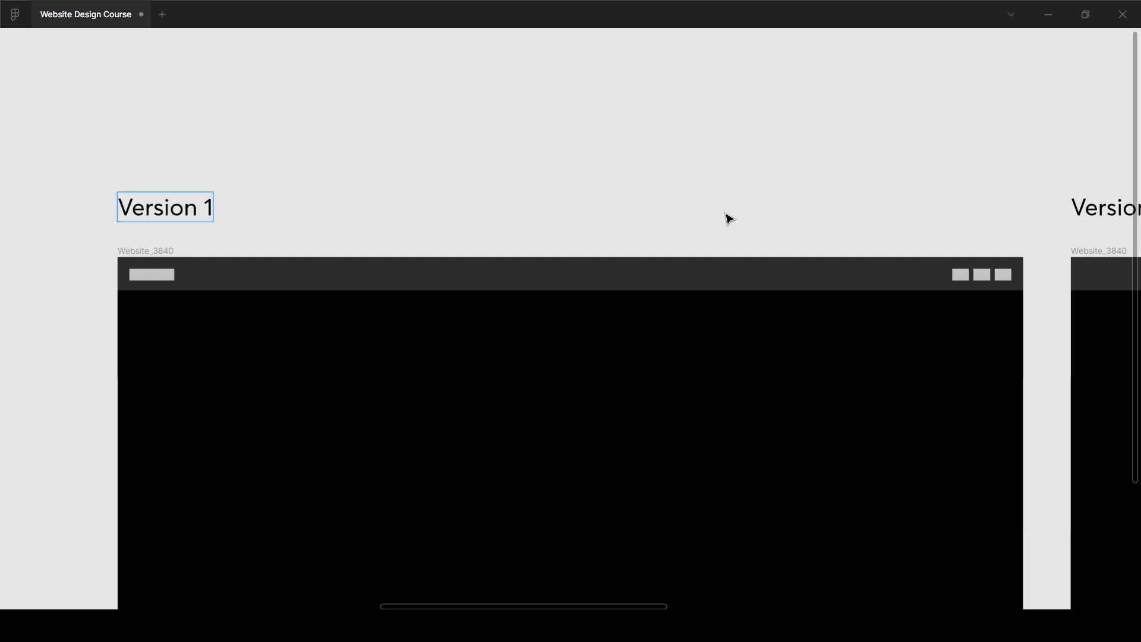
type("- Ste")
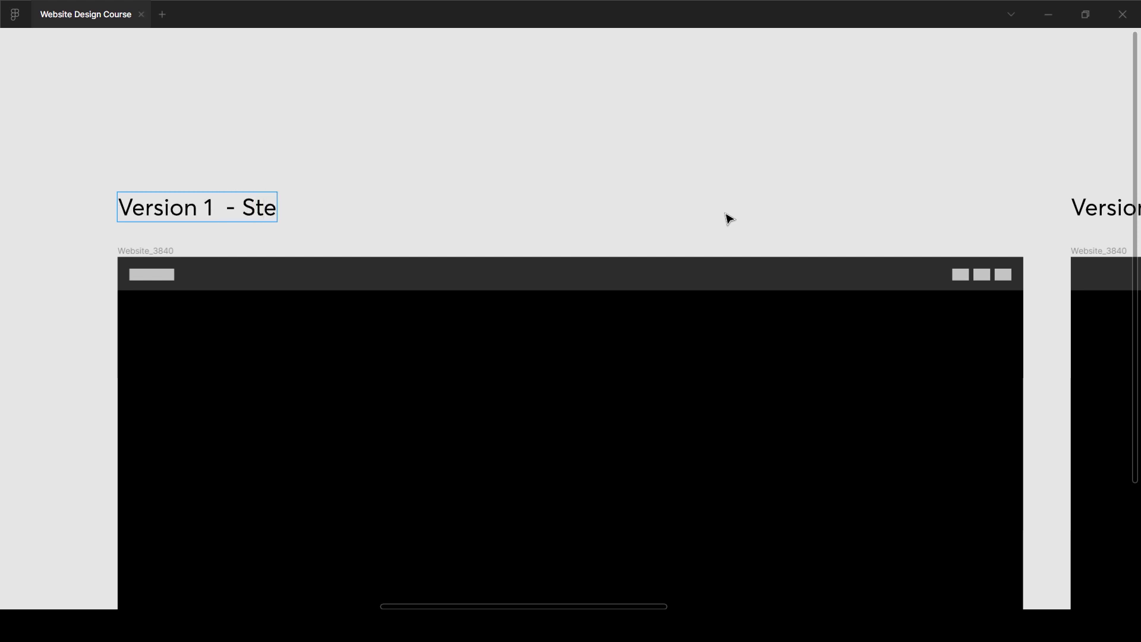
key("BackSpace")
type("rech")
type("tch")
key("Escape")
key("Escape")
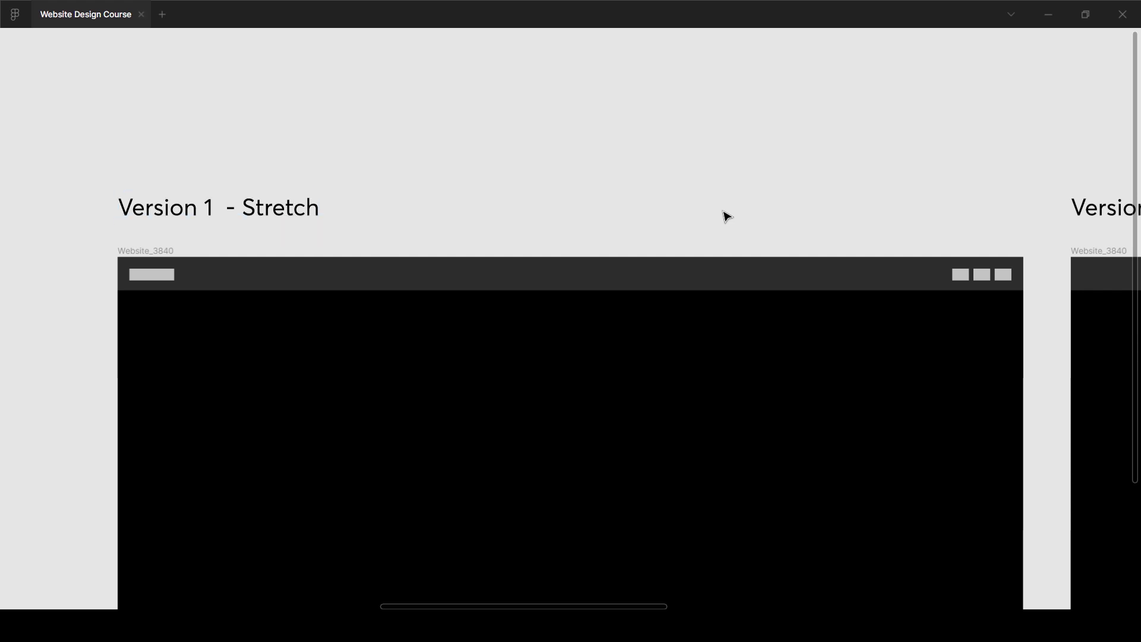
- Rename the "Version 2" label above the Website_3840 frame to "Version 2 - Fixed Width"
scroll(682, 214, "right", 5)
double_click(682, 214)
key("Right")
type("-")
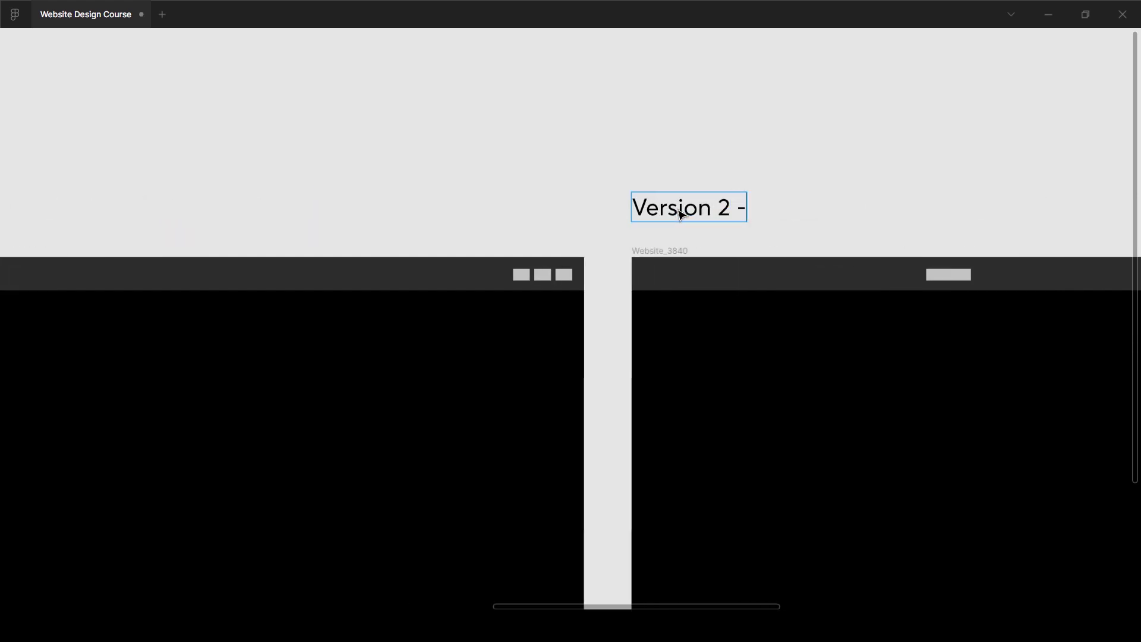
type(" Fixed Width")
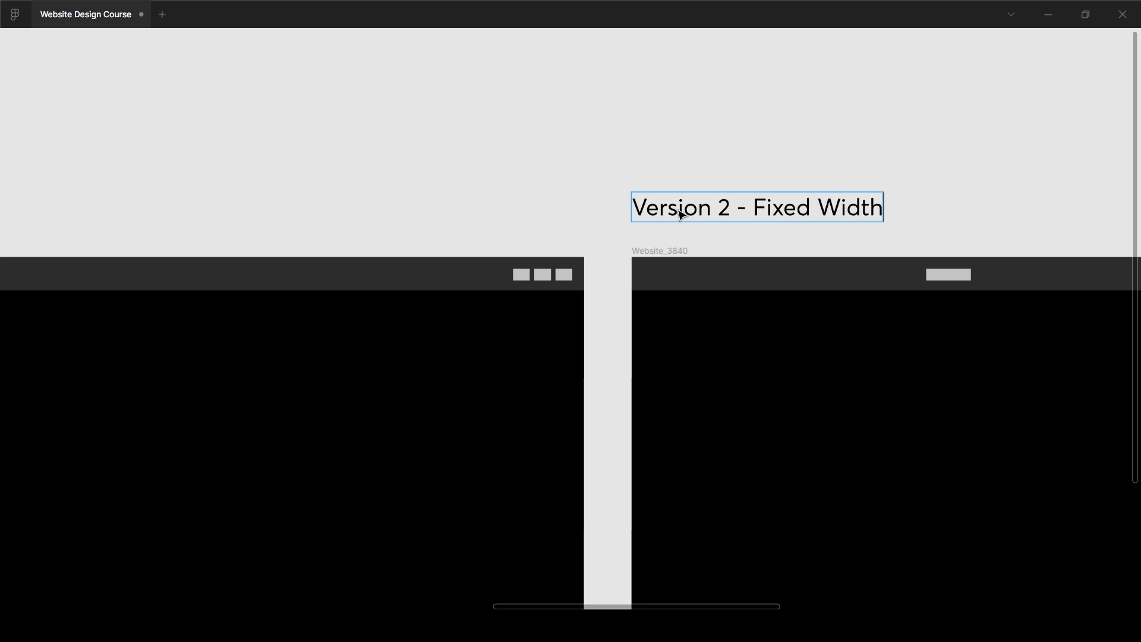
key("Escape")
key("Escape")
- Rename the "Version 3" label above the last Website_3840 frame to "Version 3 - Fixed Width (Variable)"
scroll(981, 138, "right", 10)
scroll(980, 138, "right", 12)
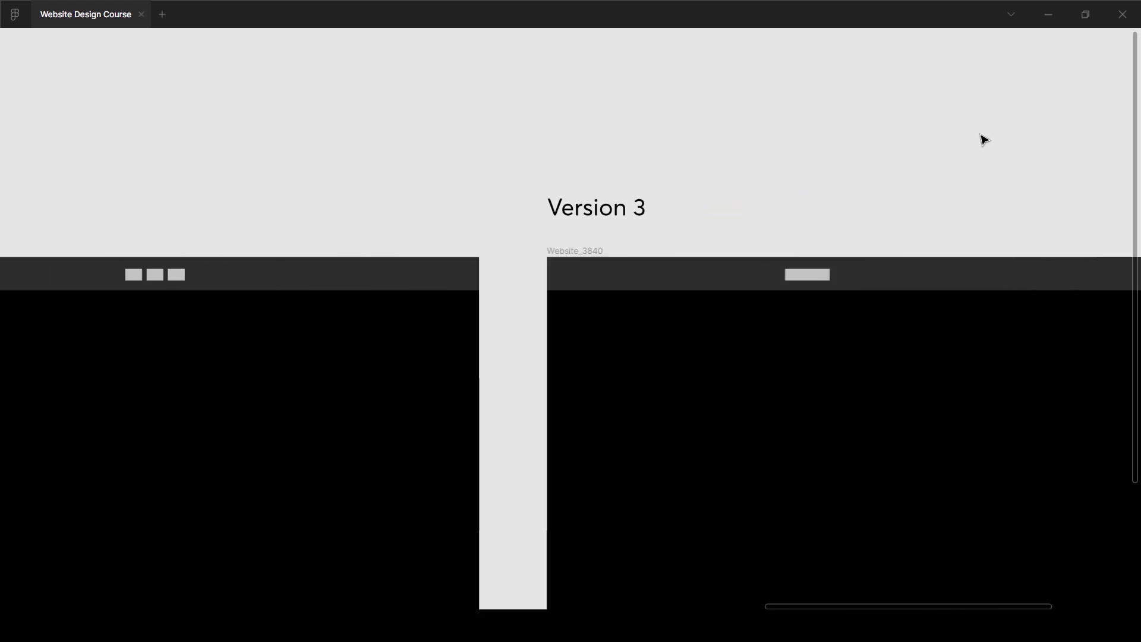
double_click(382, 208)
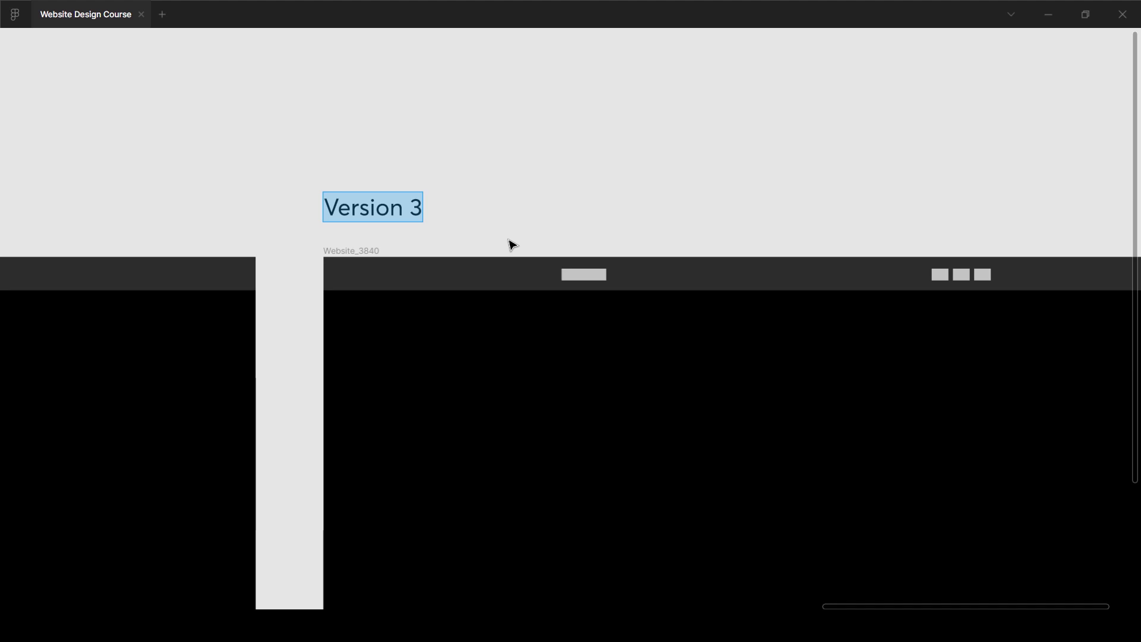
key("Right")
type("- Fixed Width")
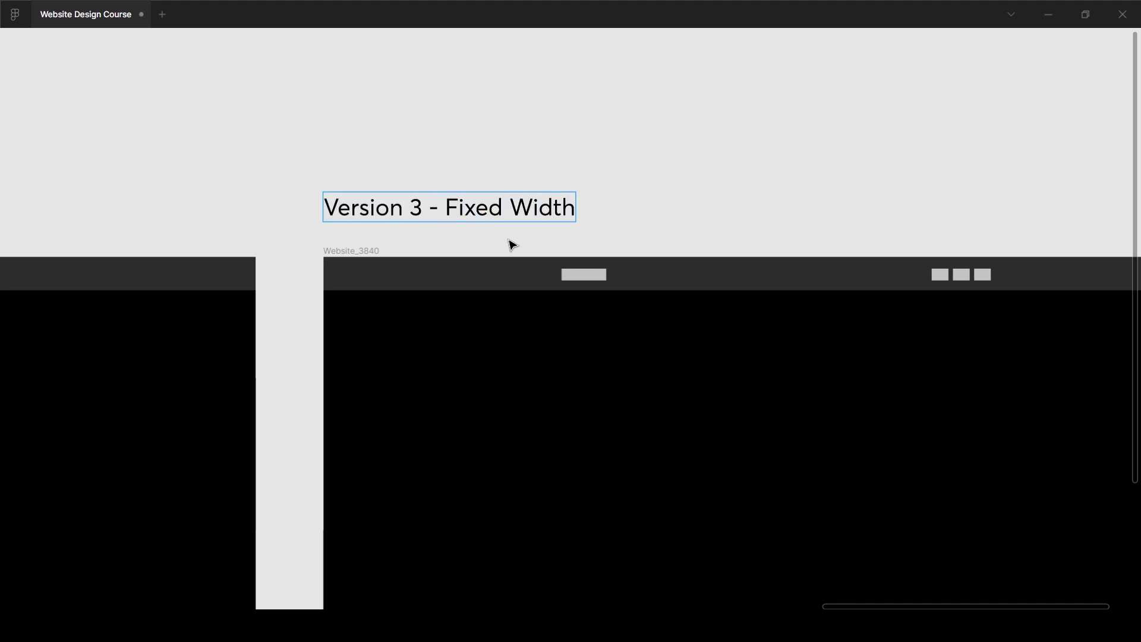
type(" (Variable")
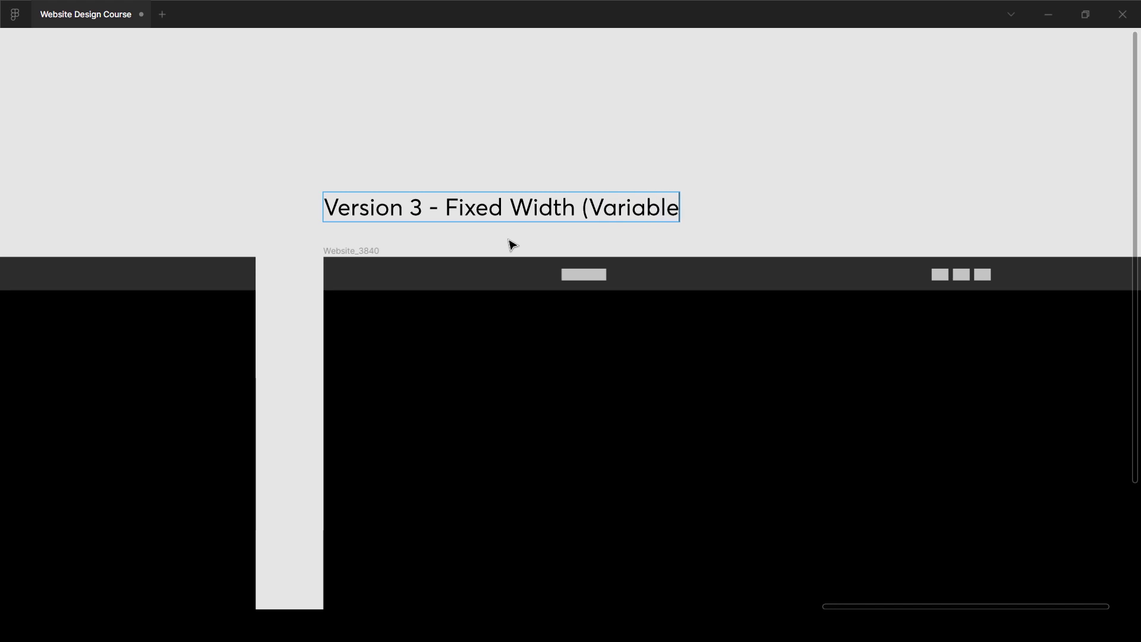
type(")")
scroll(735, 135, "down", 5)
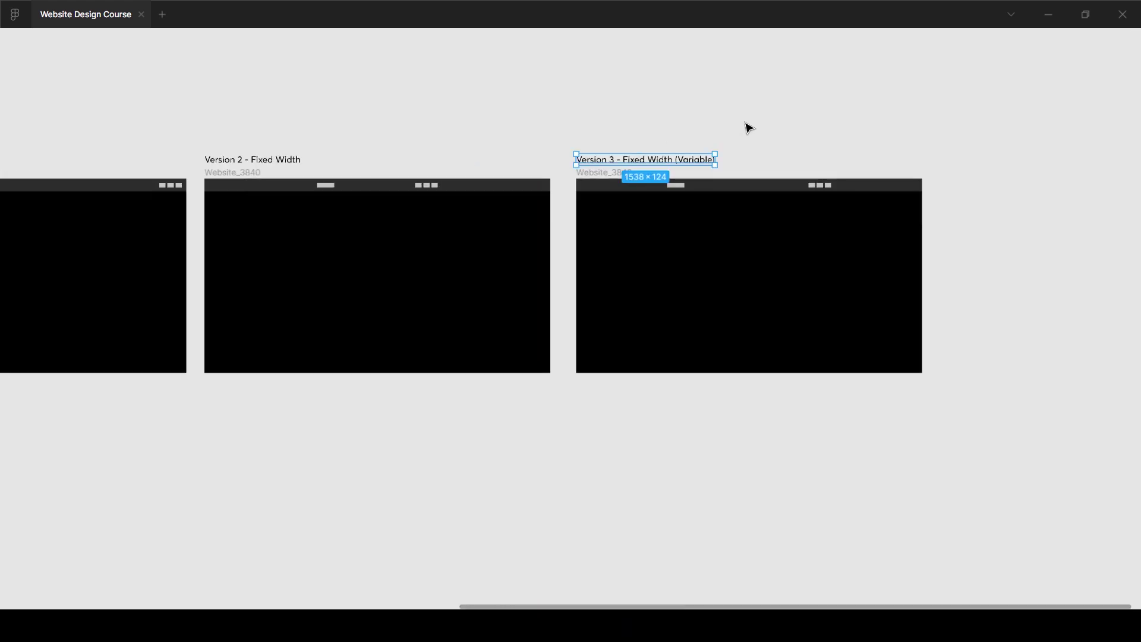
left_click(748, 126)
- Show the interface and add vertical guides at the outer edges of the logo and menu blocks in the Version 2 Website_1920 frame
scroll(747, 128, "left", 3)
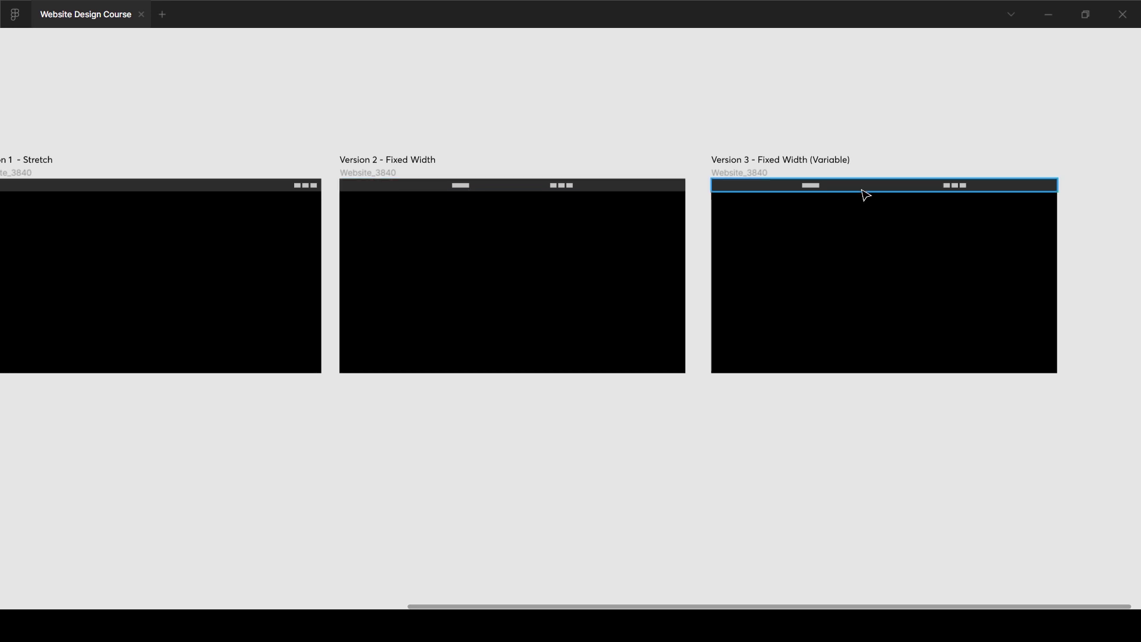
scroll(849, 197, "left", 10)
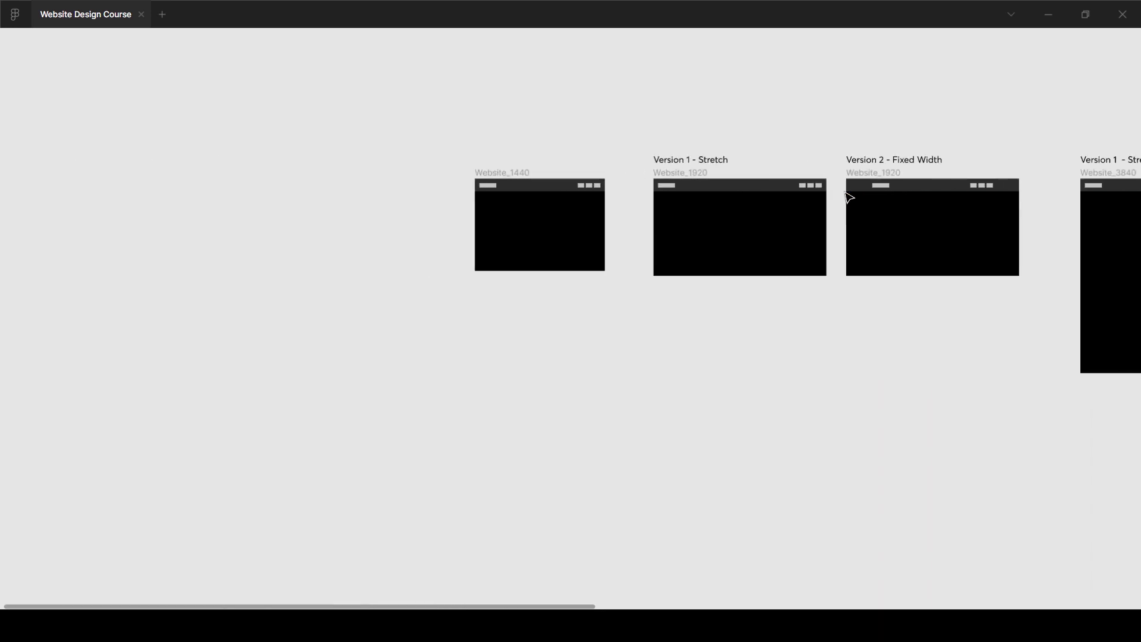
scroll(697, 208, "up", 5)
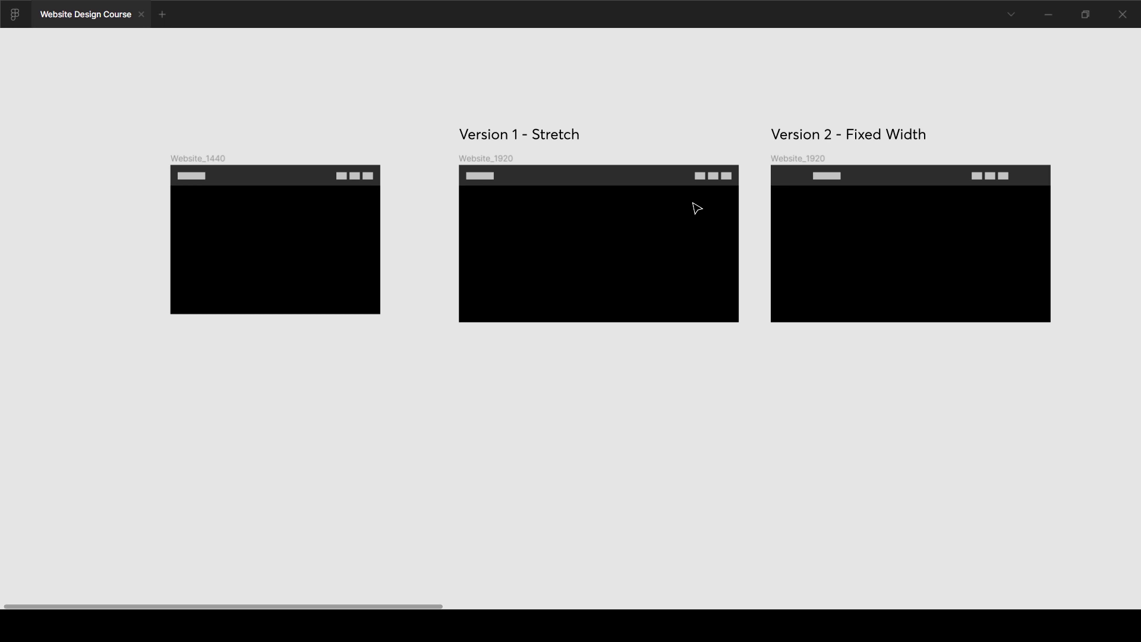
key("ctrl+backslash")
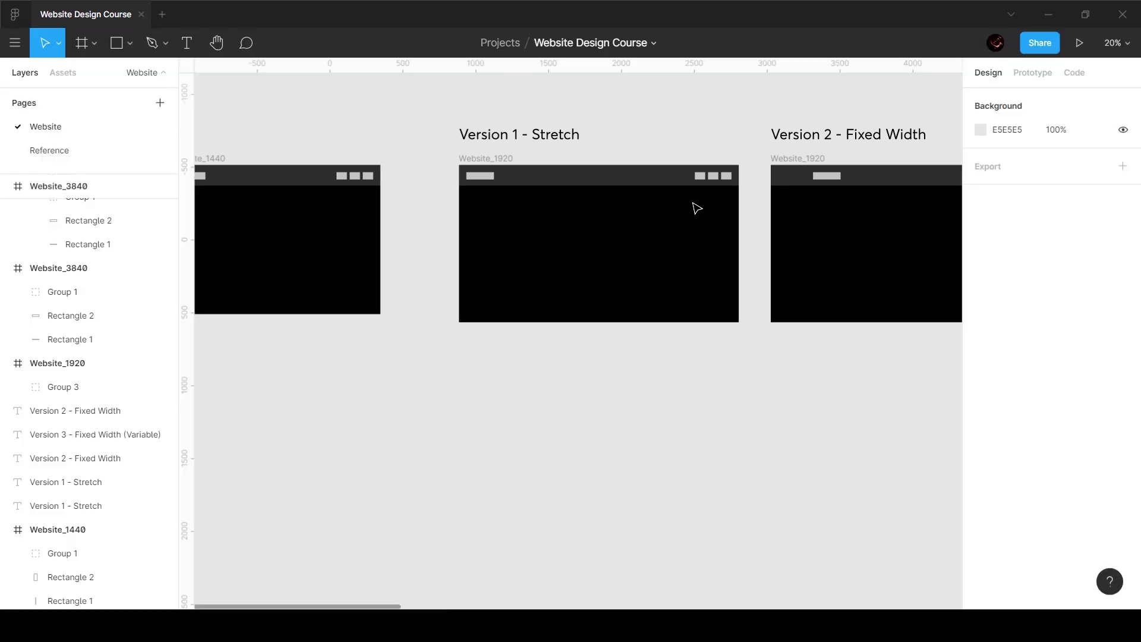
scroll(761, 199, "right", 5)
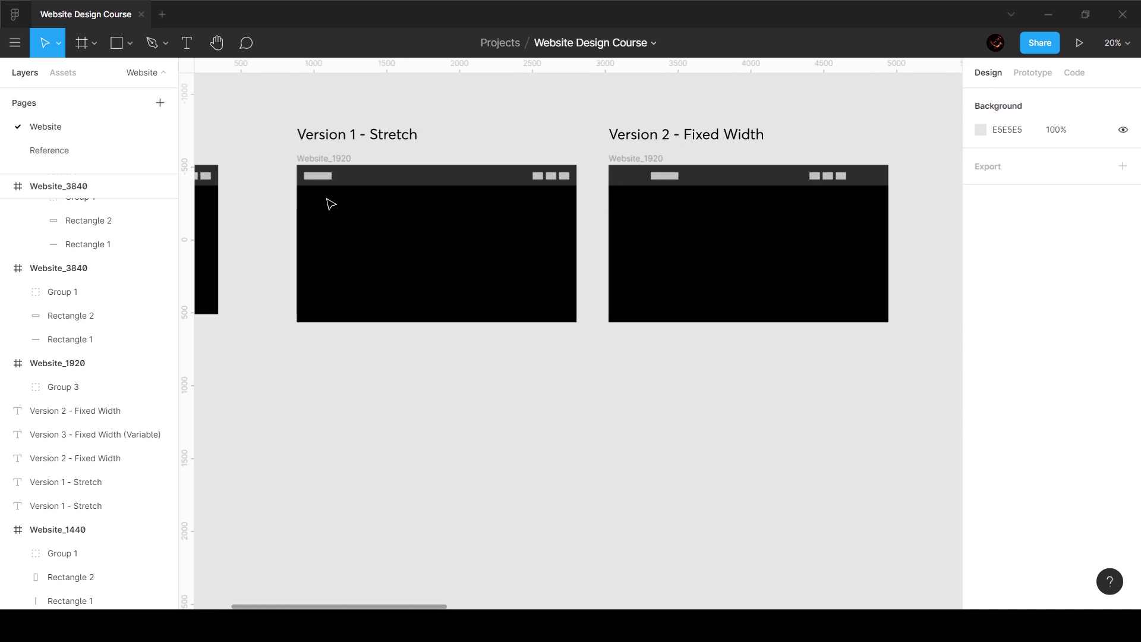
left_click_drag(192, 199, 651, 196)
left_click_drag(188, 224, 846, 227)
- Add vertical guides to the Version 2 Website_3840 frame at the logo block's left edge (1250) and the last menu block's right edge
scroll(859, 232, "right", 20)
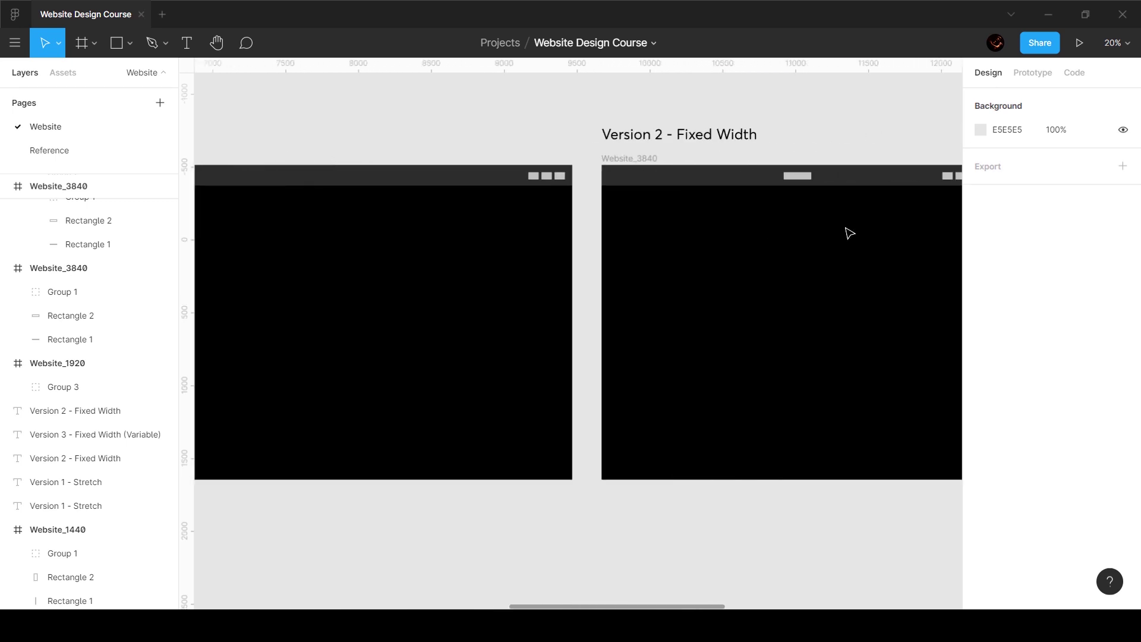
right_click(188, 217)
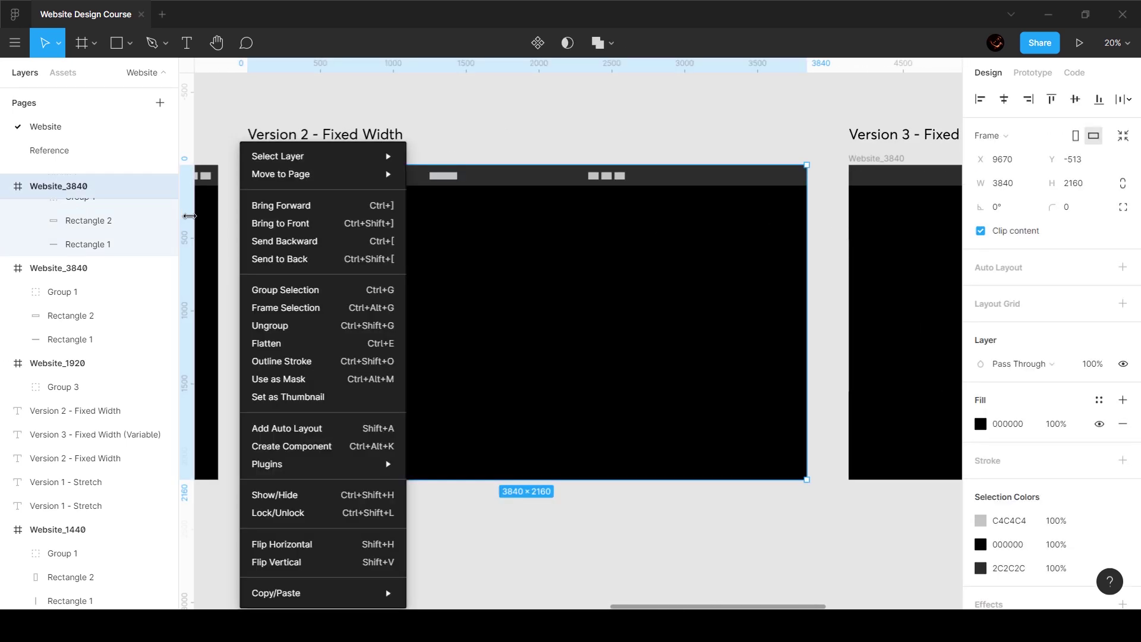
left_click(202, 177)
left_click_drag(185, 197, 429, 212)
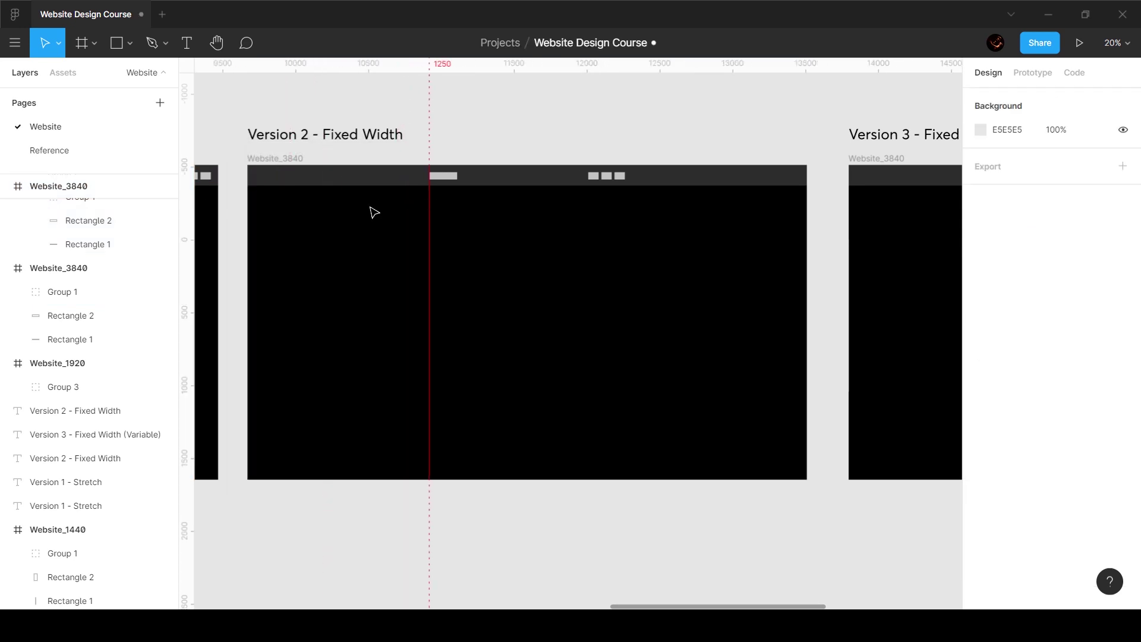
left_click_drag(189, 219, 625, 217)
- Add vertical guides at the logo block's left edge and the last menu block's right edge in the Version 3 Website_3840 frame
scroll(626, 217, "right", 8)
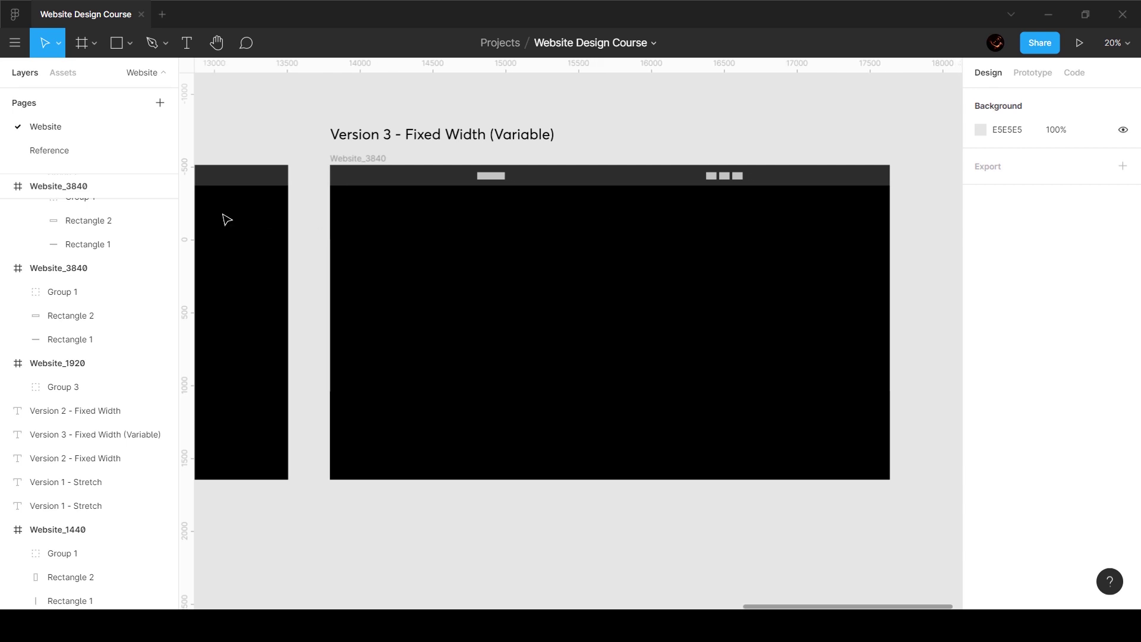
left_click_drag(189, 197, 478, 207)
left_click_drag(246, 220, 742, 232)
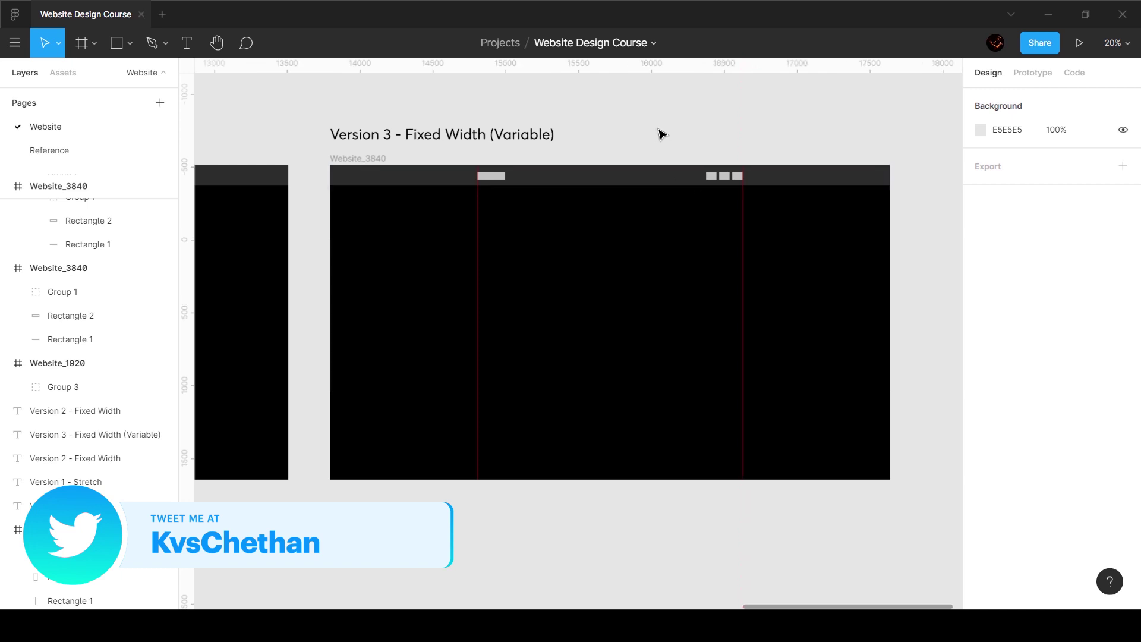
- Hide the rulers with their guides and the interface, and compare the labelled header layouts across the 1440, 1920 and 3840 px frames
key("shift+r")
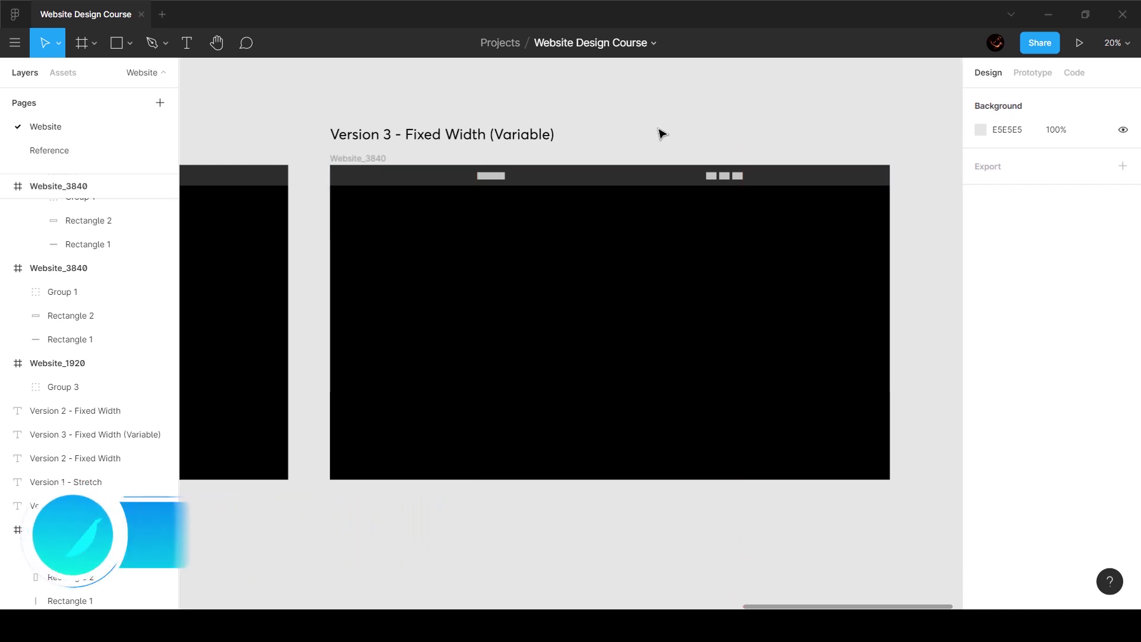
key("ctrl+backslash")
scroll(662, 133, "left", 5)
scroll(661, 134, "left", 10)
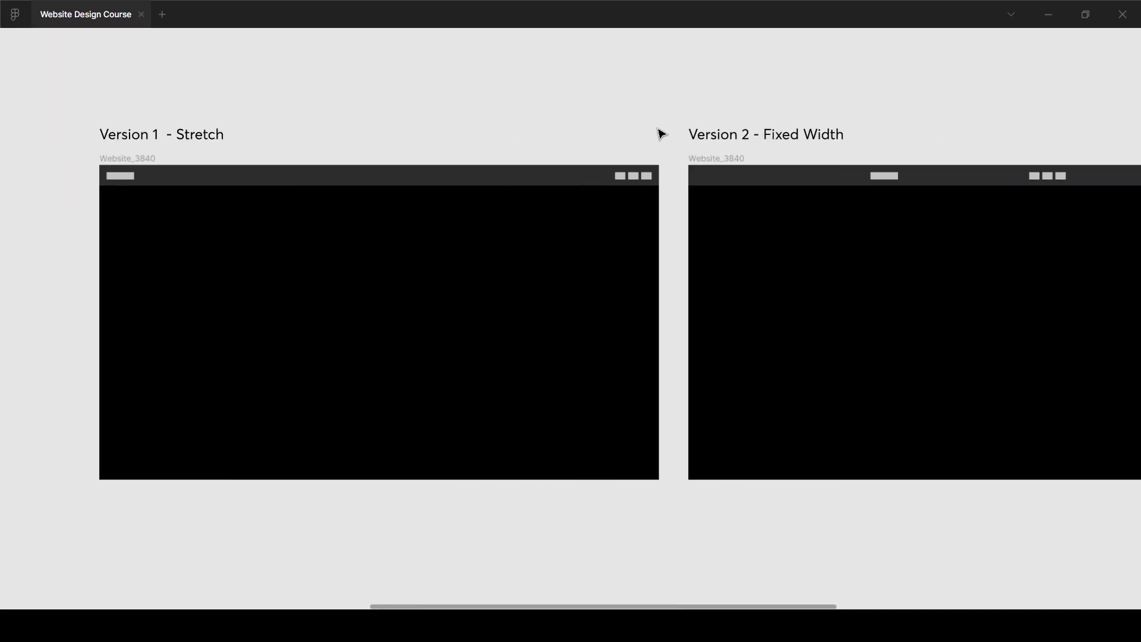
scroll(544, 125, "down", 3)
scroll(553, 132, "right", 6)
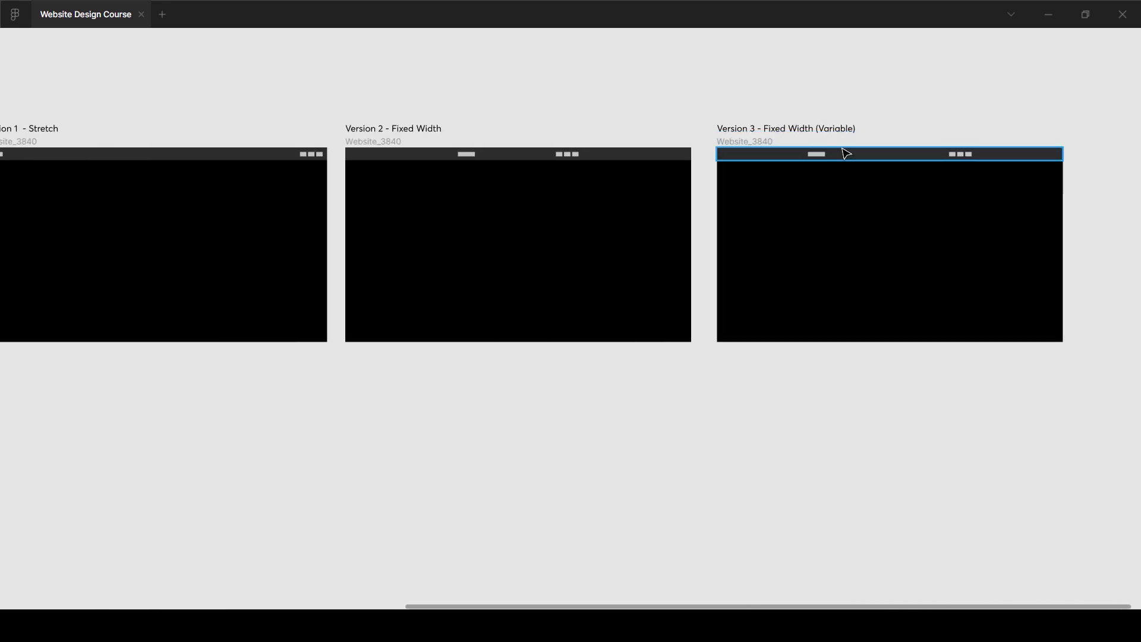
scroll(846, 154, "left", 15)
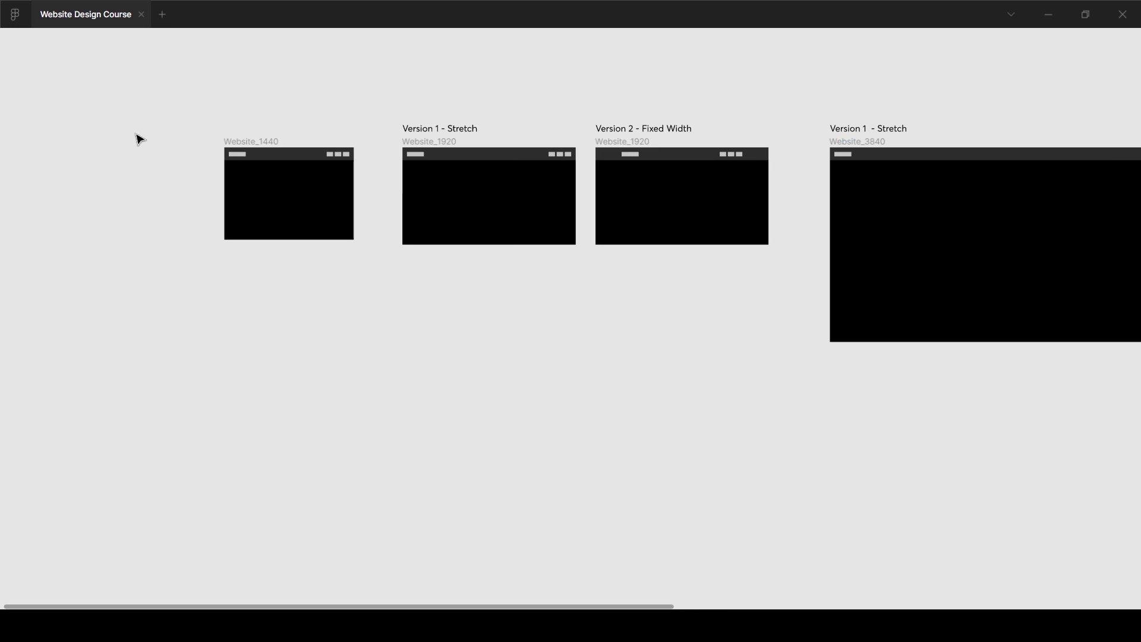
scroll(244, 143, "up", 3)
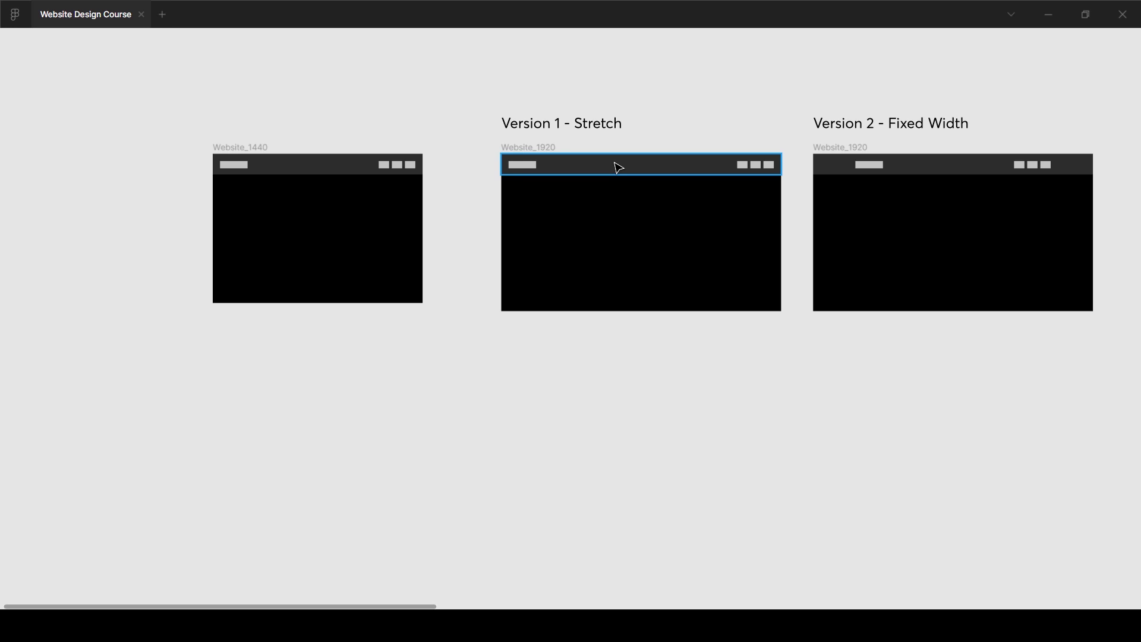
scroll(618, 167, "right", 20)
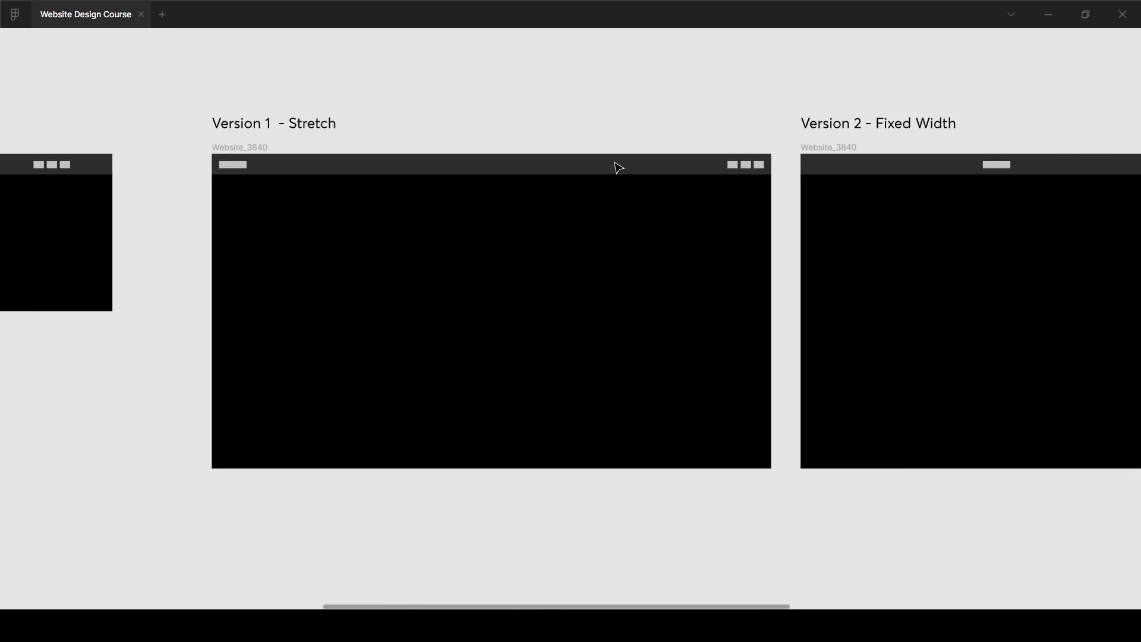
scroll(618, 167, "right", 8)
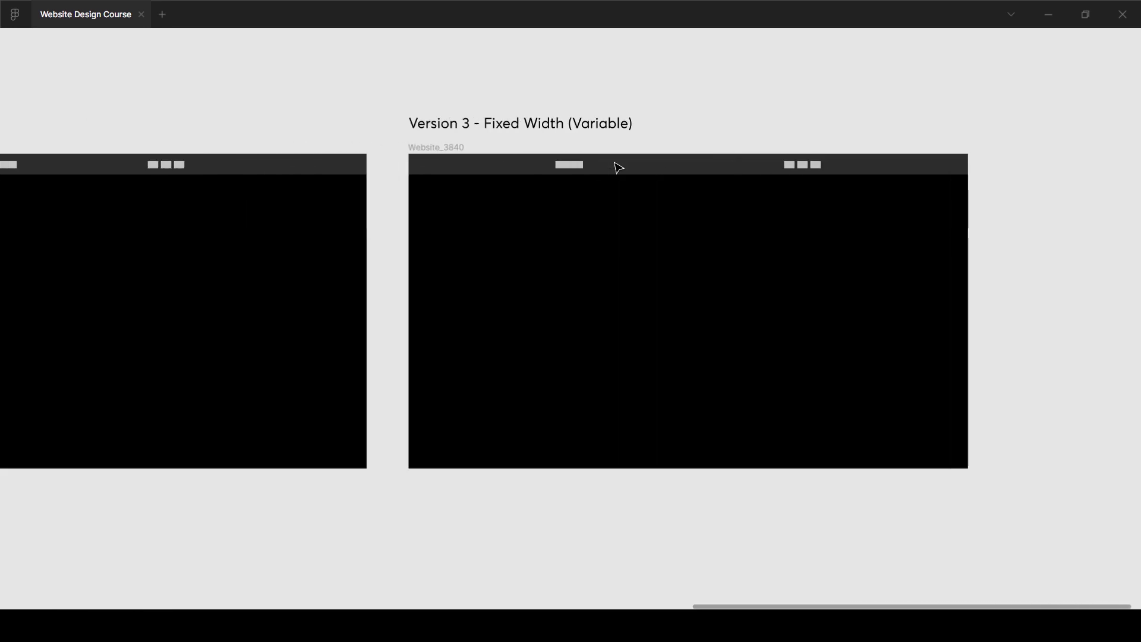
- With the interface shown and the rulers hidden, place a copy of the Version 3 label to the right of the Version 3 Website_3840 frame
left_click(618, 167)
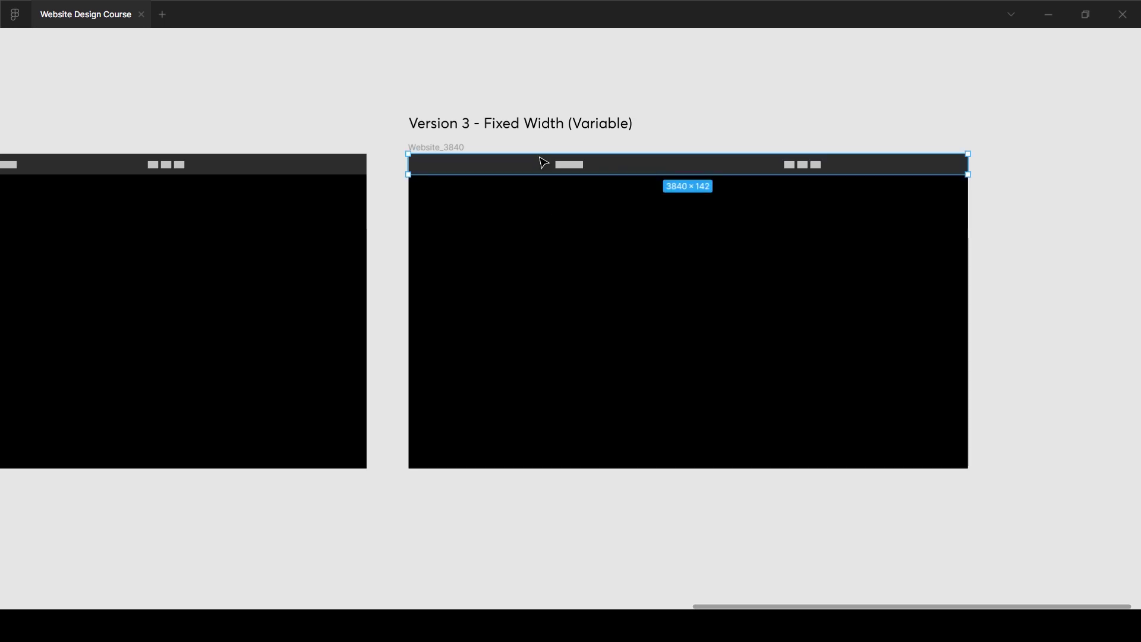
key("ctrl+backslash")
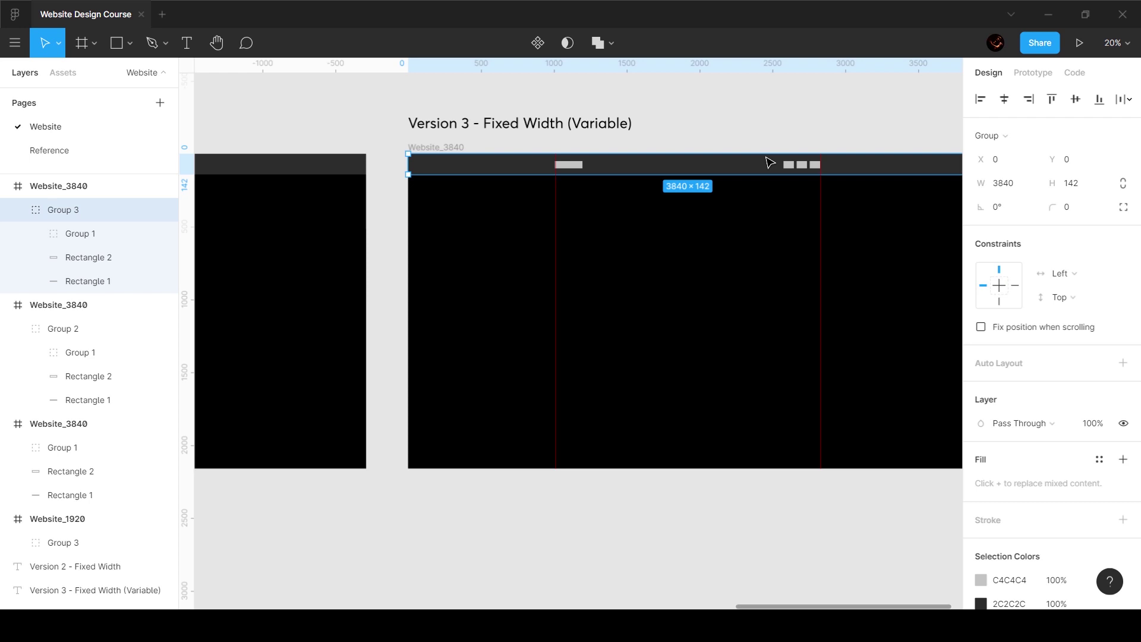
scroll(770, 162, "right", 5)
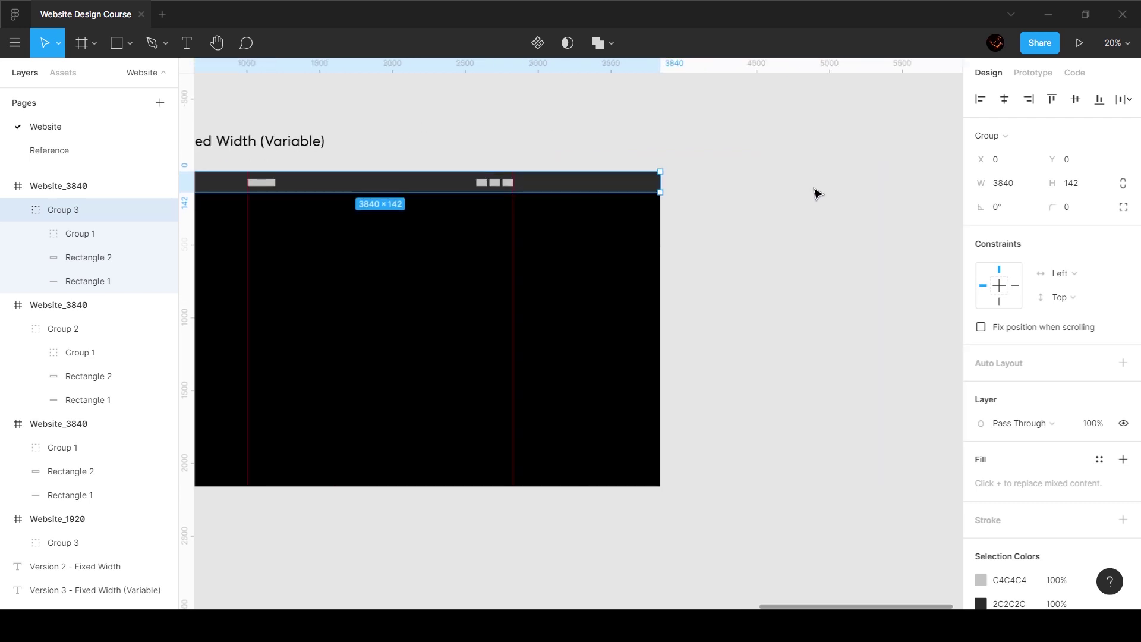
left_click(815, 190)
left_click_drag(298, 145, 779, 230)
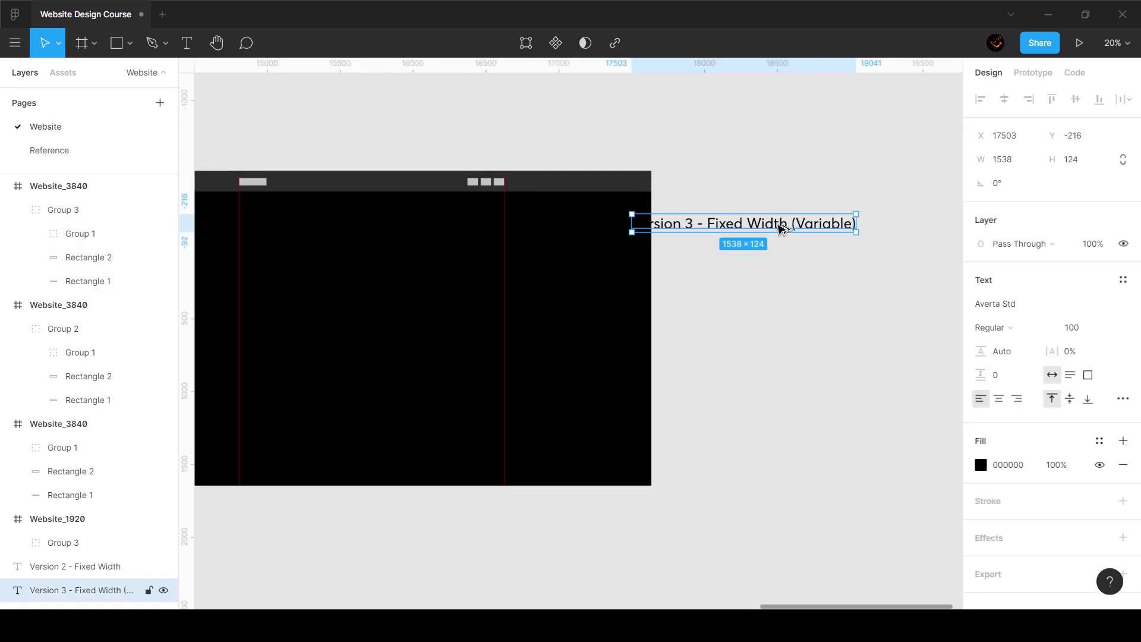
key("shift+r")
- Replace the copied label's text with a three-line list: "1. Fixed Width", "2. Minimum Width", "3. Maximum Width"
double_click(791, 186)
type("1. Fixed Wd")
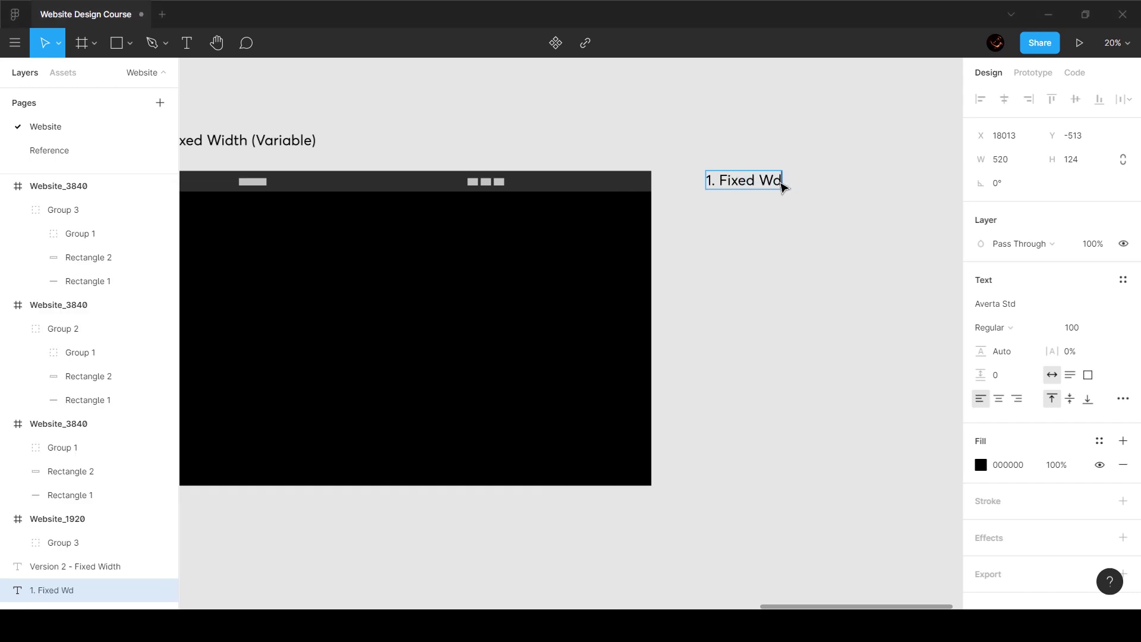
key("BackSpace")
type("i")
type("dth 2. M")
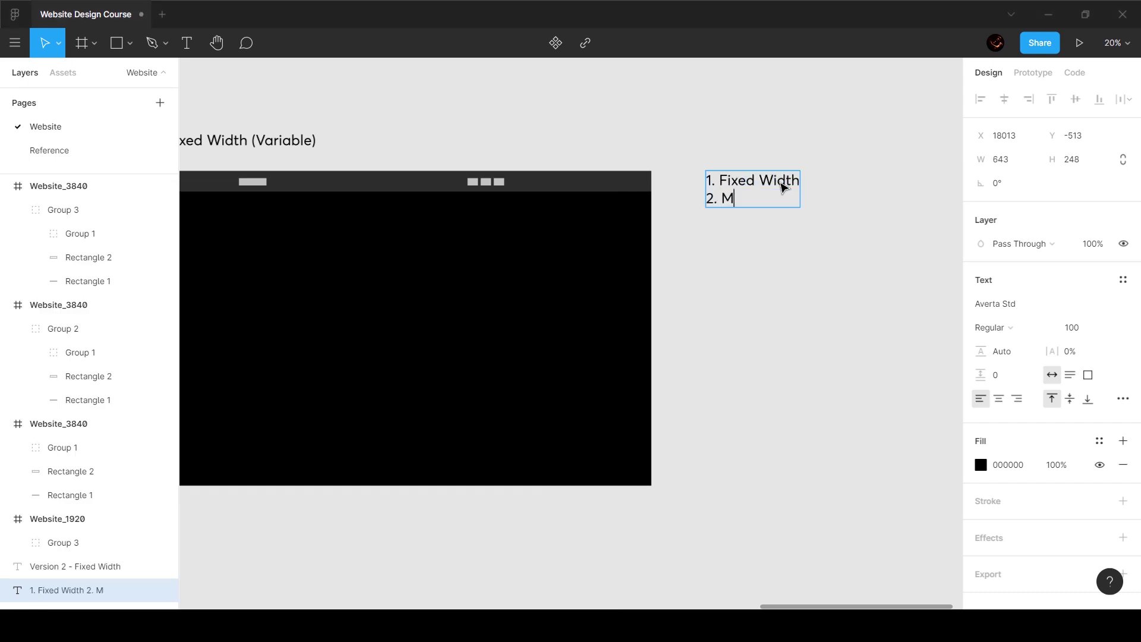
type("inimum Width")
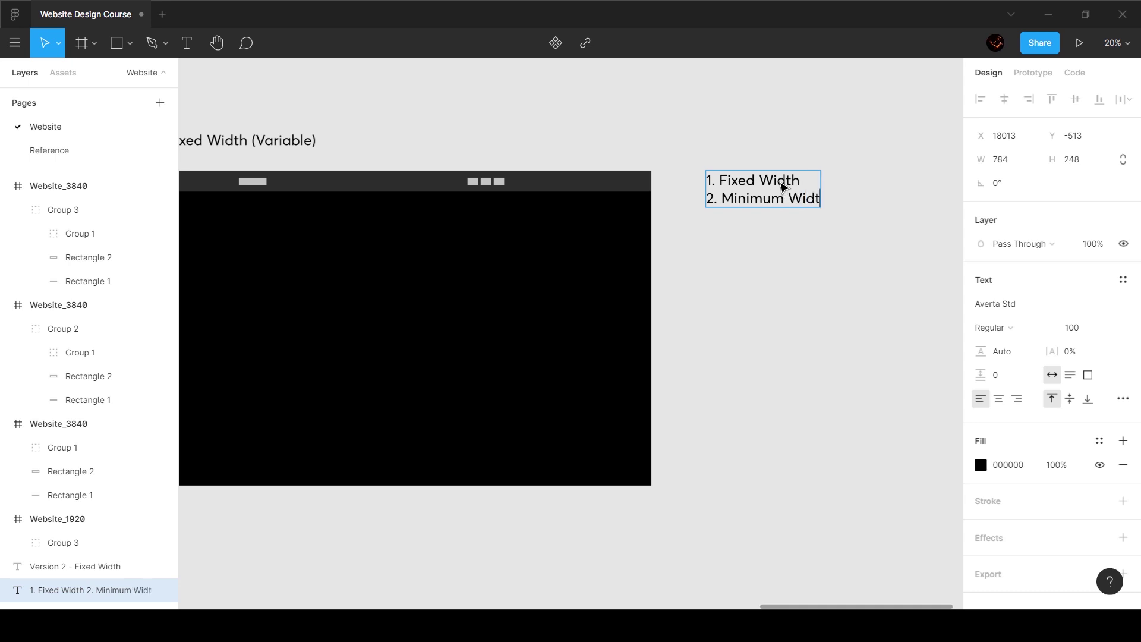
key("Return")
type("3. Max")
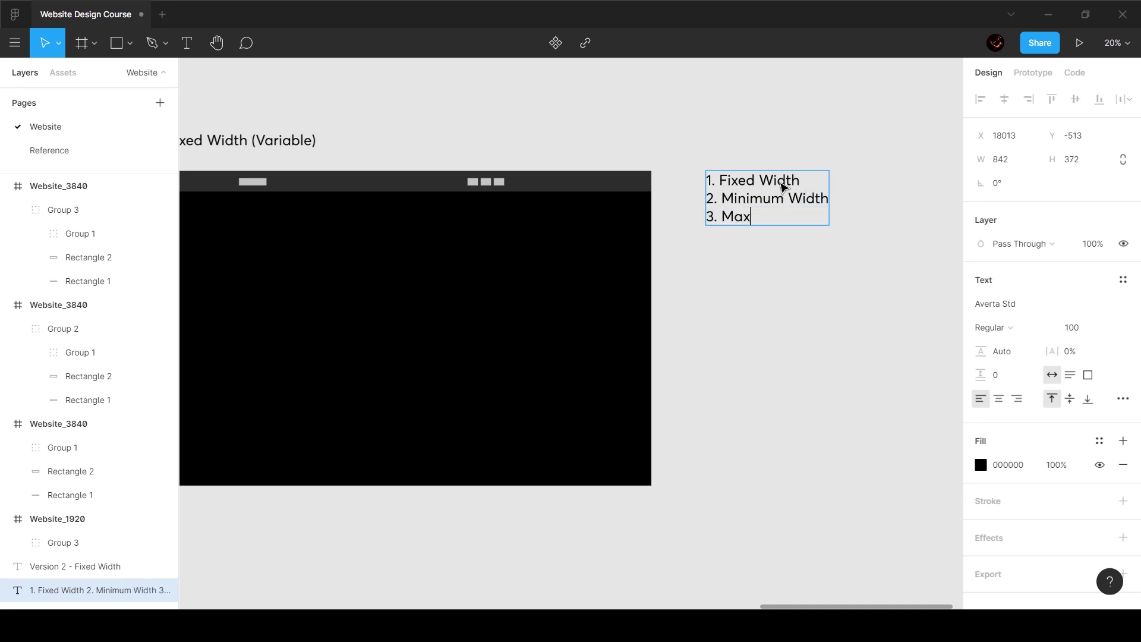
type("imum Width")
key("Escape")
key("Escape")
- Examine the width list against the Version 3 Website_3840 header and view all the website frames together
scroll(864, 193, "up", 5)
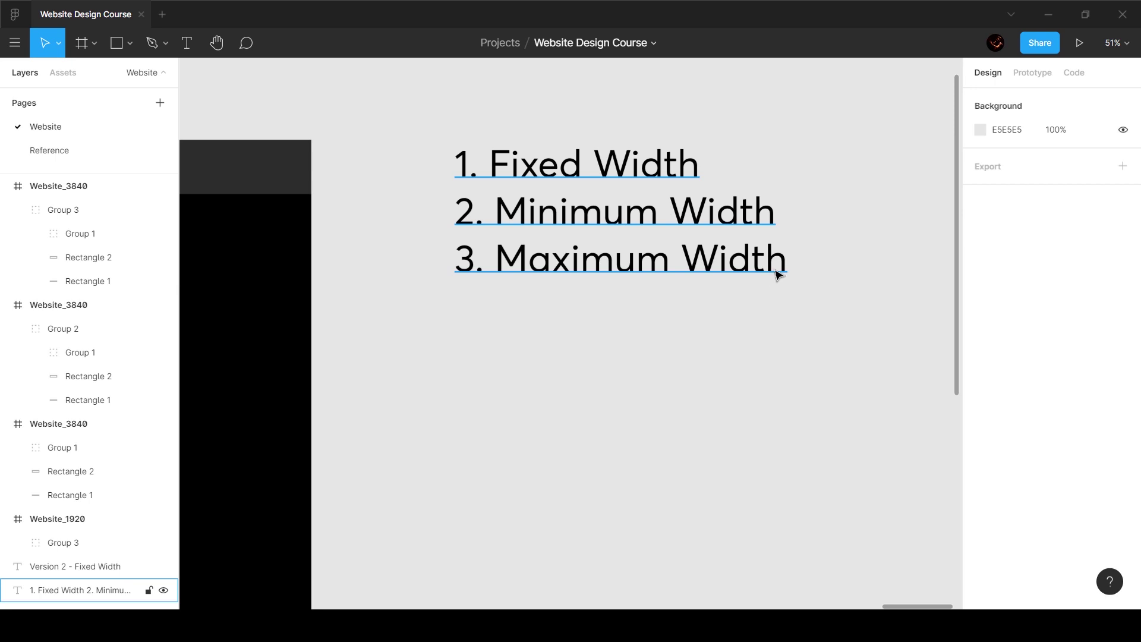
scroll(735, 257, "down", 5)
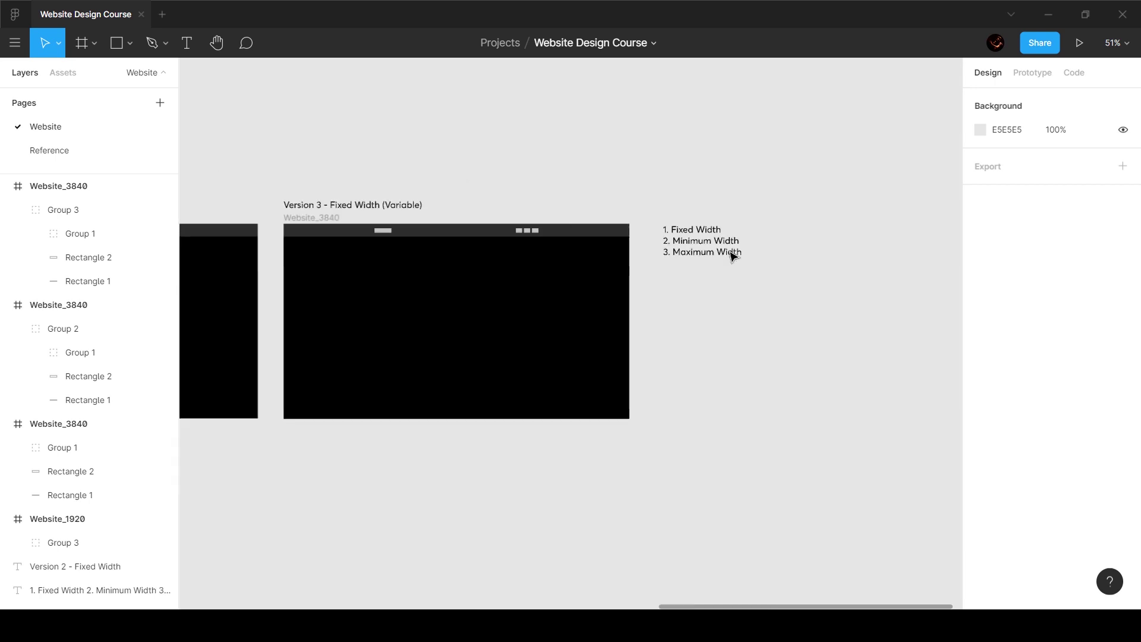
scroll(734, 257, "left", 6)
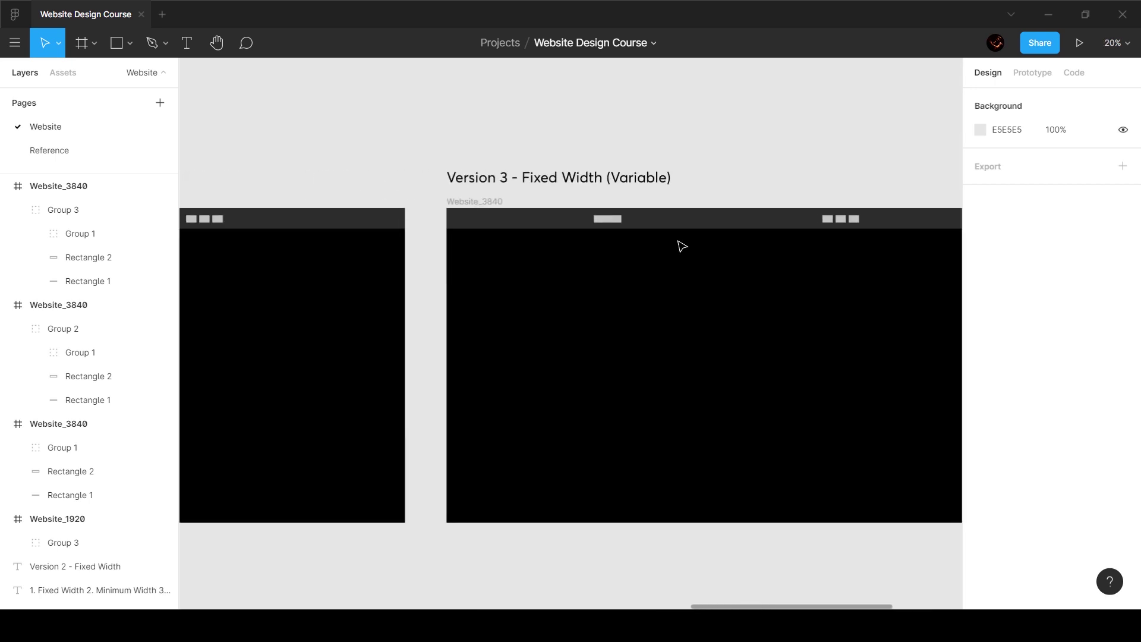
scroll(679, 245, "right", 3)
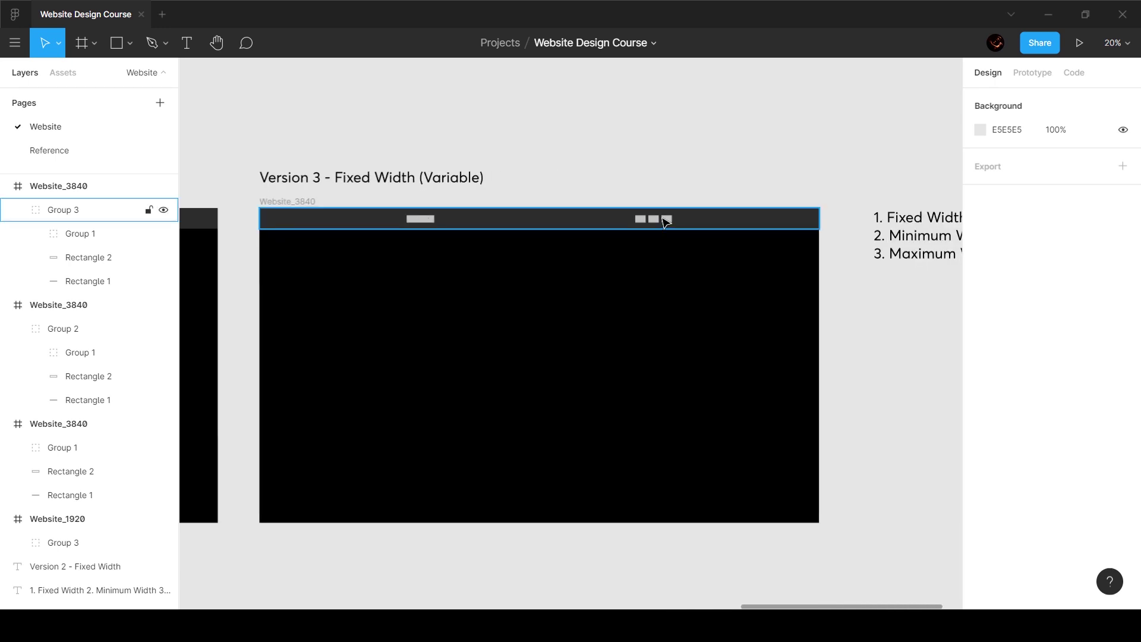
scroll(921, 255, "right", 4)
scroll(841, 257, "left", 4)
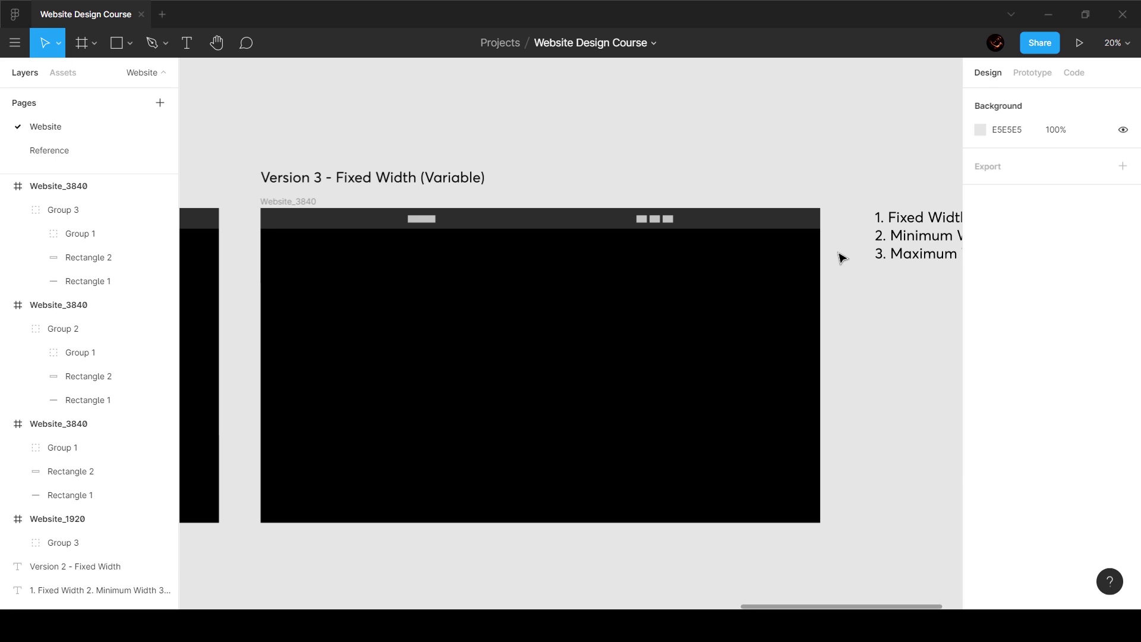
key("shift+1")
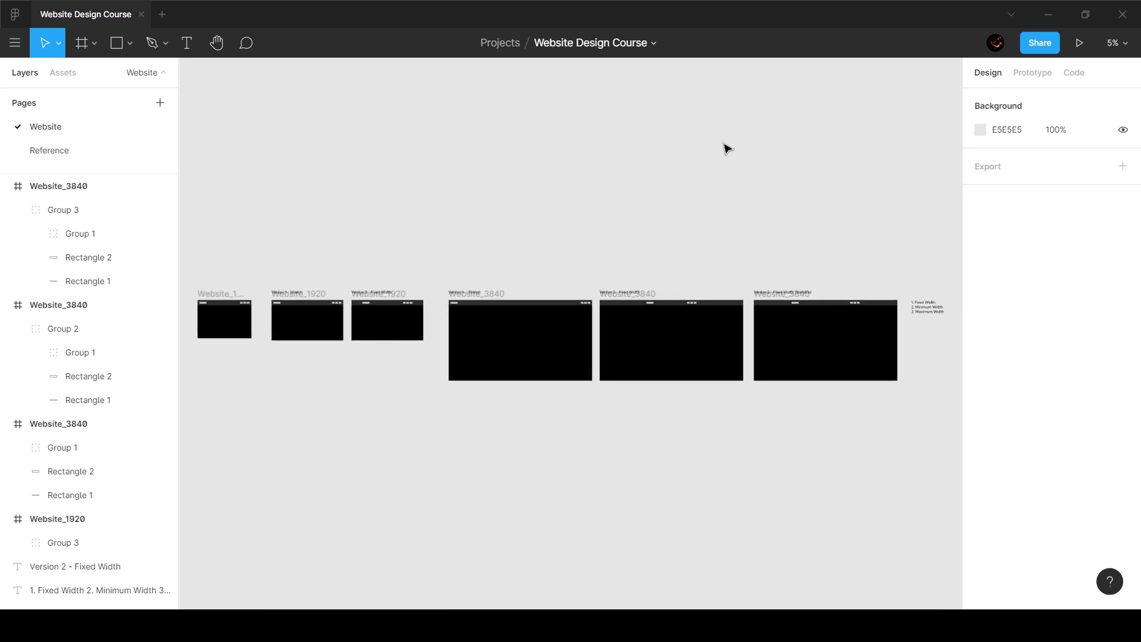